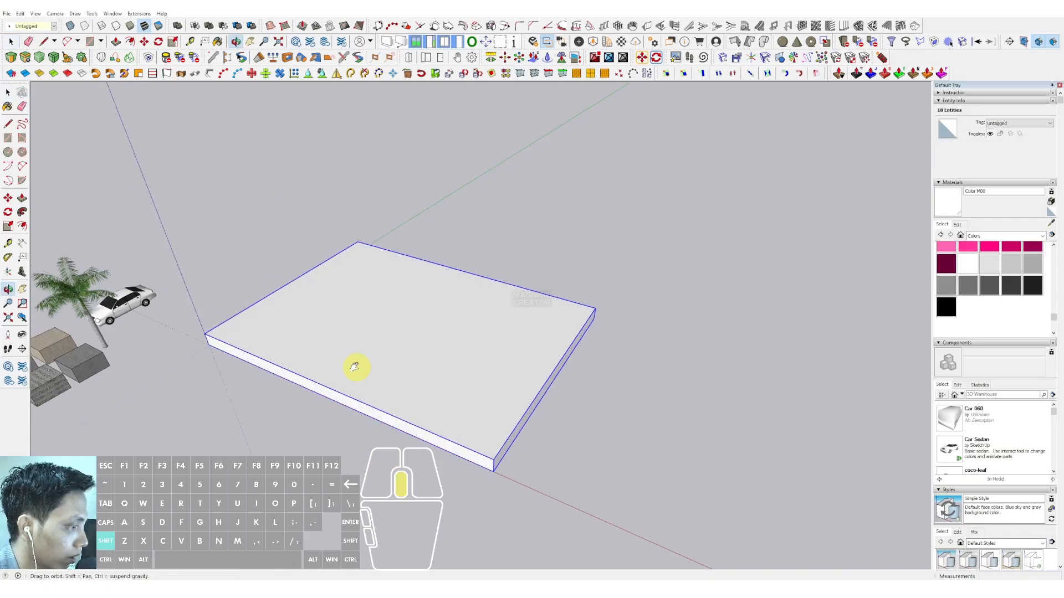
Copy the slab straight up, leaving a 4000 mm gap between the original and the copy.
{"action": "key", "text": "m"}
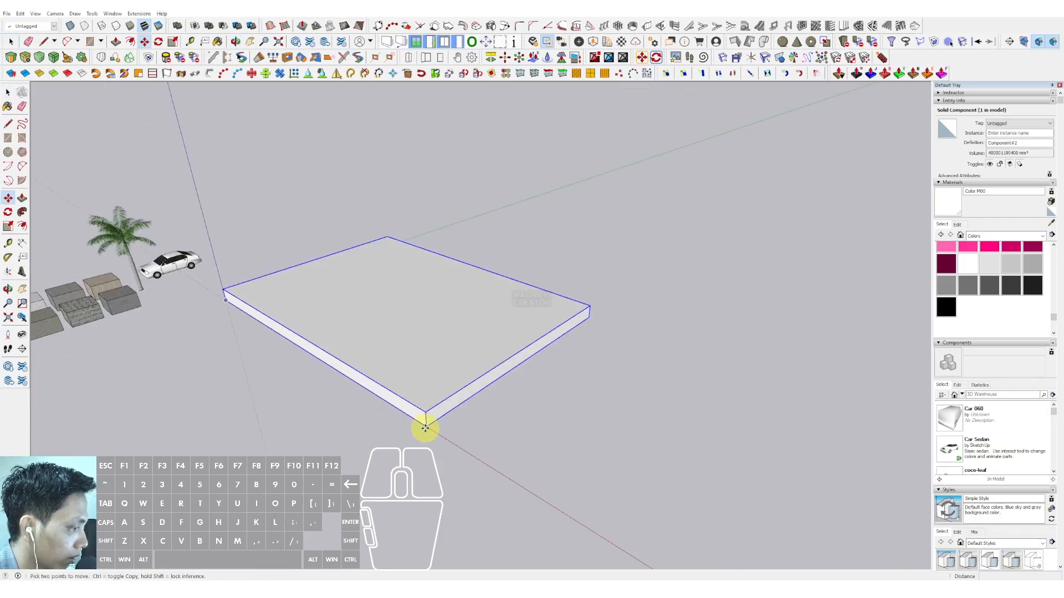
{"action": "left_click", "coordinate": [425, 425]}
{"action": "key", "text": "ctrl"}
{"action": "left_click", "coordinate": [425, 412]}
{"action": "scroll", "coordinate": [415, 370], "scroll_direction": "up", "scroll_amount": 1}
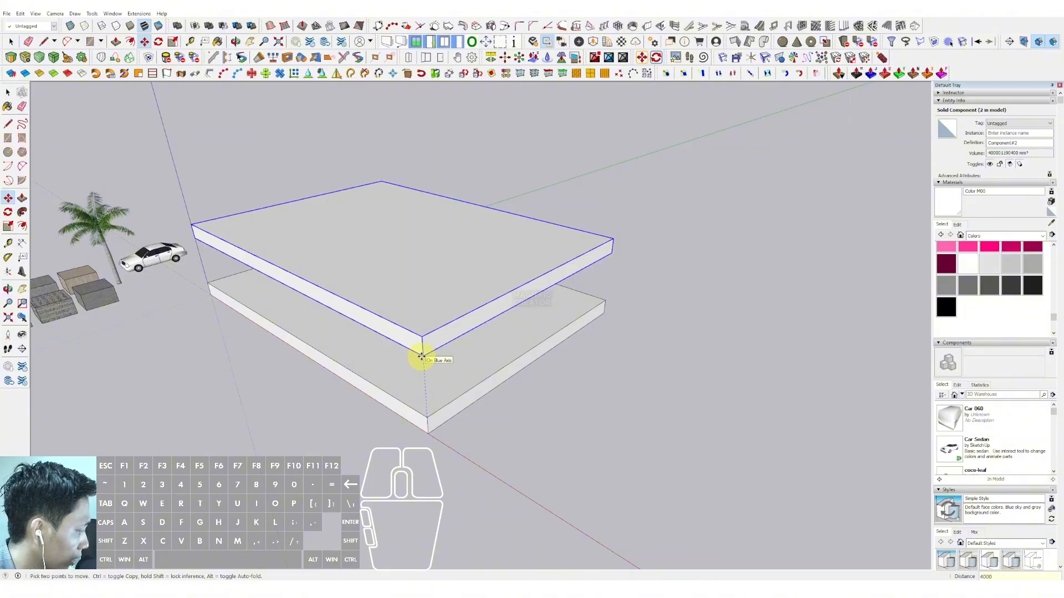
{"action": "key", "text": "Return"}
Copy the slab upward three more times at 5000 mm spacing to make a stack of five.
{"action": "left_click", "coordinate": [427, 420]}
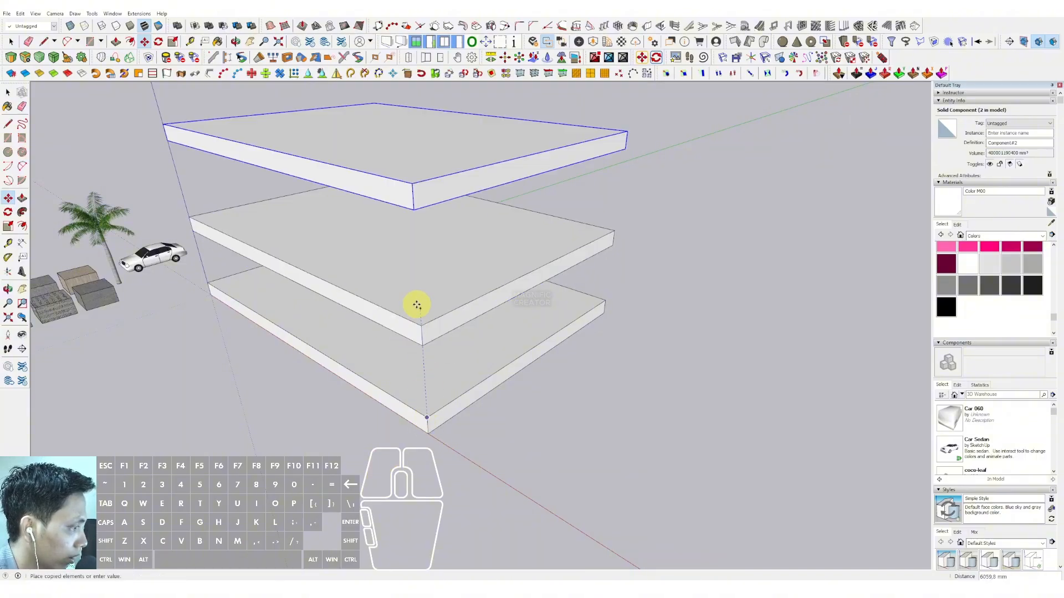
{"action": "left_click", "coordinate": [421, 327]}
{"action": "key", "text": "ctrl"}
{"action": "left_click", "coordinate": [413, 214]}
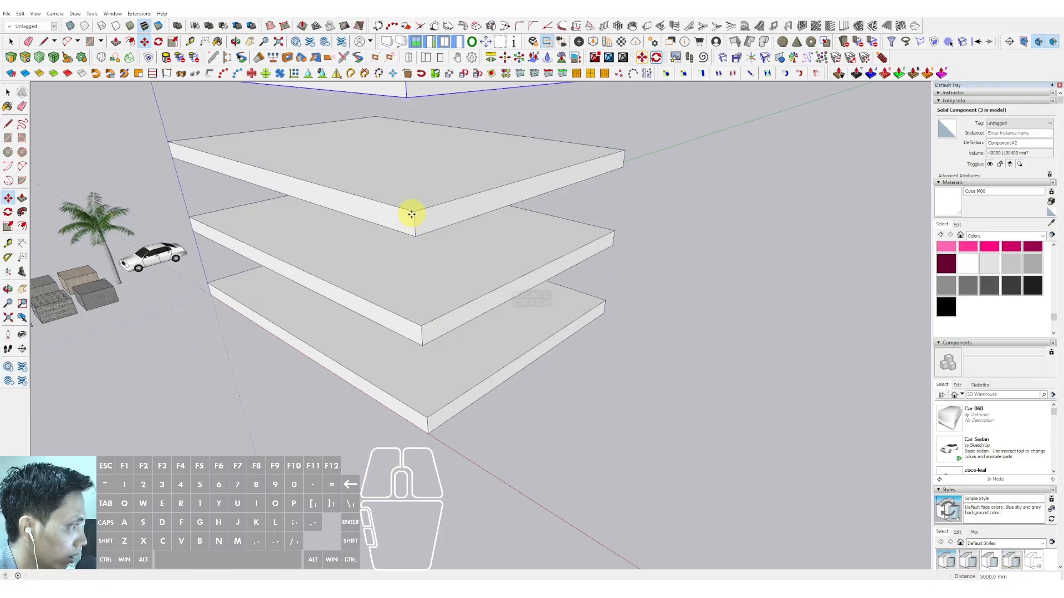
{"action": "scroll", "coordinate": [411, 214], "scroll_direction": "down", "scroll_amount": 3}
{"action": "middle_click_drag", "start_coordinate": [413, 214], "coordinate": [418, 273], "text": "shift"}
{"action": "left_click", "coordinate": [419, 275]}
{"action": "key", "text": "ctrl"}
{"action": "left_click", "coordinate": [415, 221]}
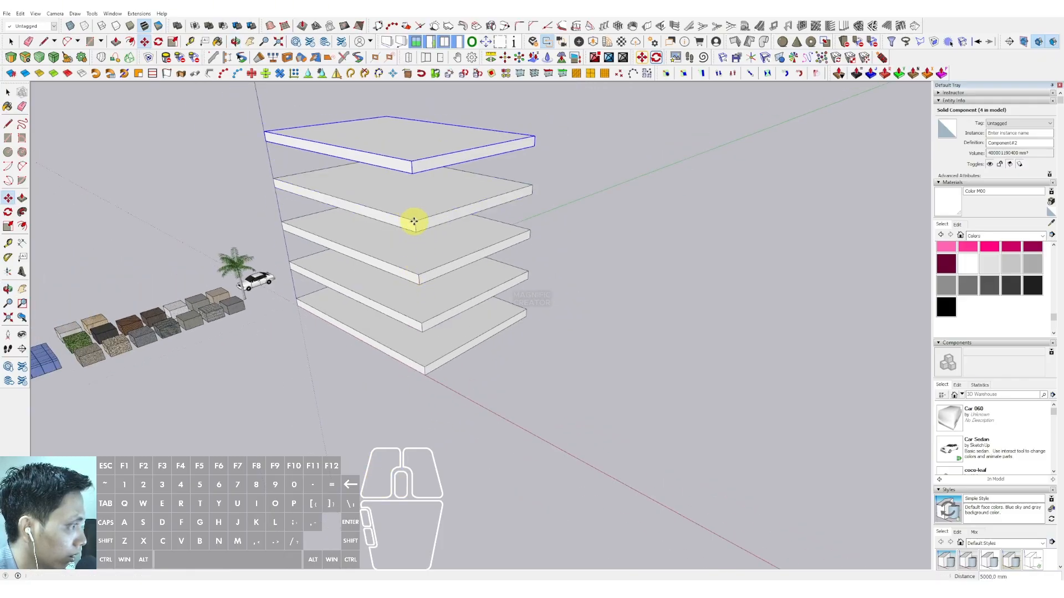
{"action": "key", "text": "space"}
Draw a column outline of about 0.8 m² on the top slab's corner at the blue axis.
{"action": "scroll", "coordinate": [416, 222], "scroll_direction": "down", "scroll_amount": 3}
{"action": "middle_click_drag", "start_coordinate": [471, 214], "coordinate": [554, 194]}
{"action": "scroll", "coordinate": [407, 308], "scroll_direction": "up", "scroll_amount": 2}
{"action": "middle_click_drag", "start_coordinate": [408, 312], "coordinate": [437, 406]}
{"action": "scroll", "coordinate": [461, 295], "scroll_direction": "up", "scroll_amount": 3}
{"action": "scroll", "coordinate": [388, 341], "scroll_direction": "down", "scroll_amount": 3}
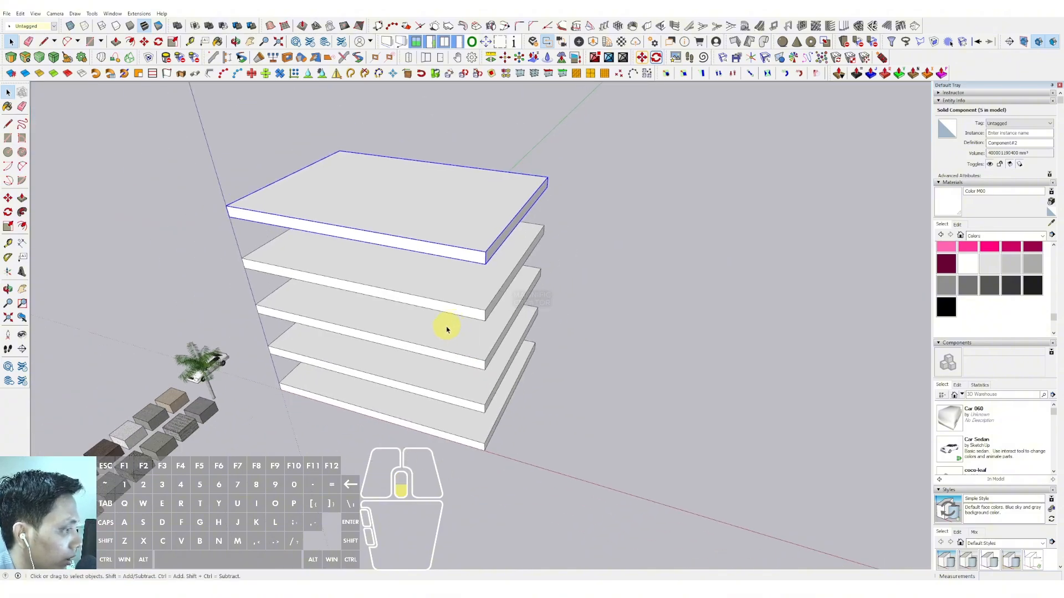
{"action": "middle_click_drag", "start_coordinate": [444, 327], "coordinate": [315, 320]}
{"action": "left_click", "coordinate": [111, 299]}
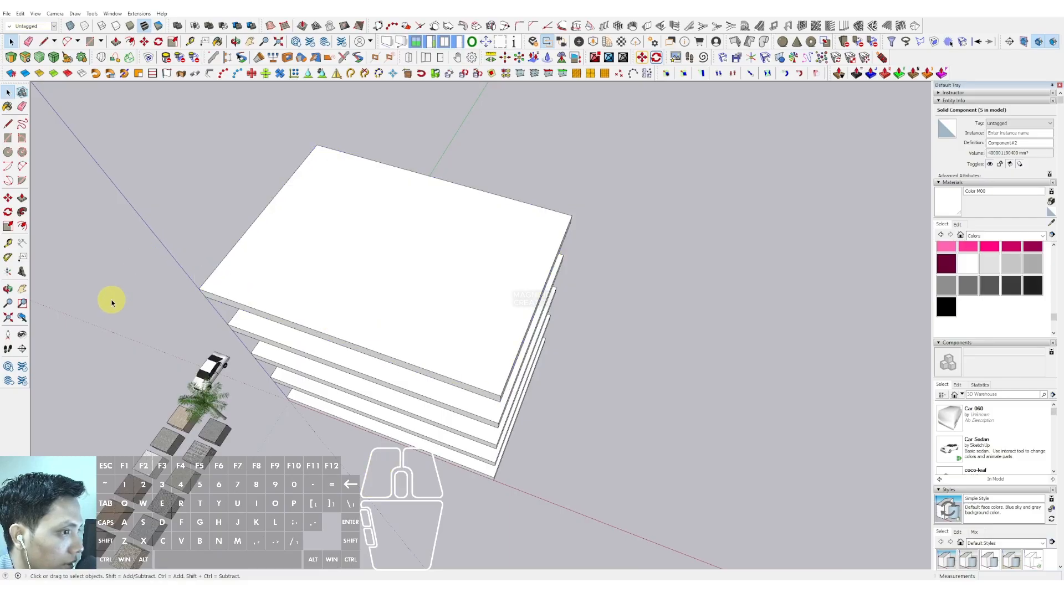
{"action": "left_click", "coordinate": [8, 138]}
{"action": "scroll", "coordinate": [196, 287], "scroll_direction": "up", "scroll_amount": 1}
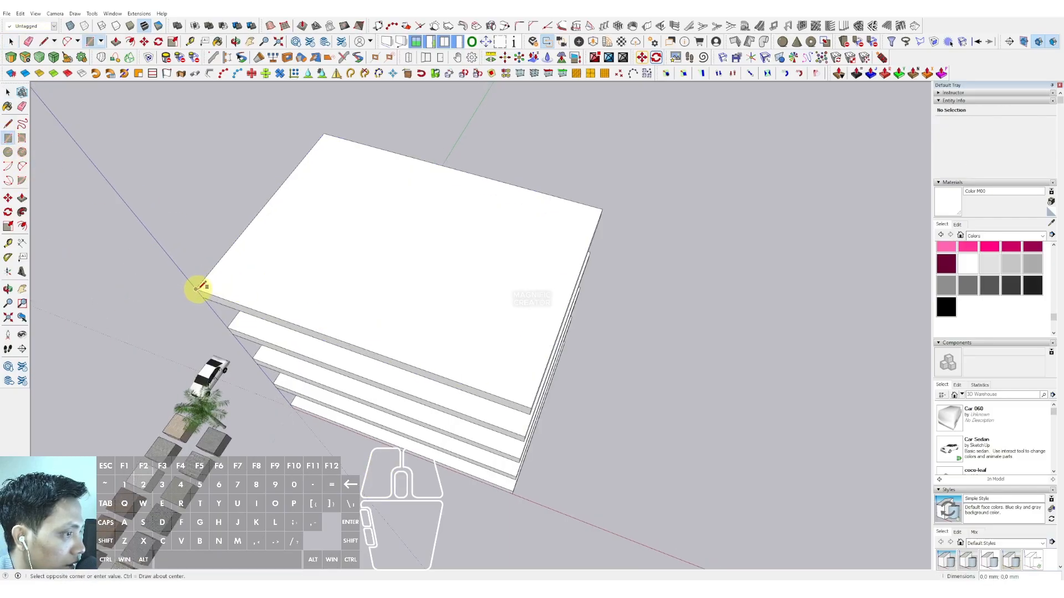
{"action": "scroll", "coordinate": [198, 287], "scroll_direction": "up", "scroll_amount": 2}
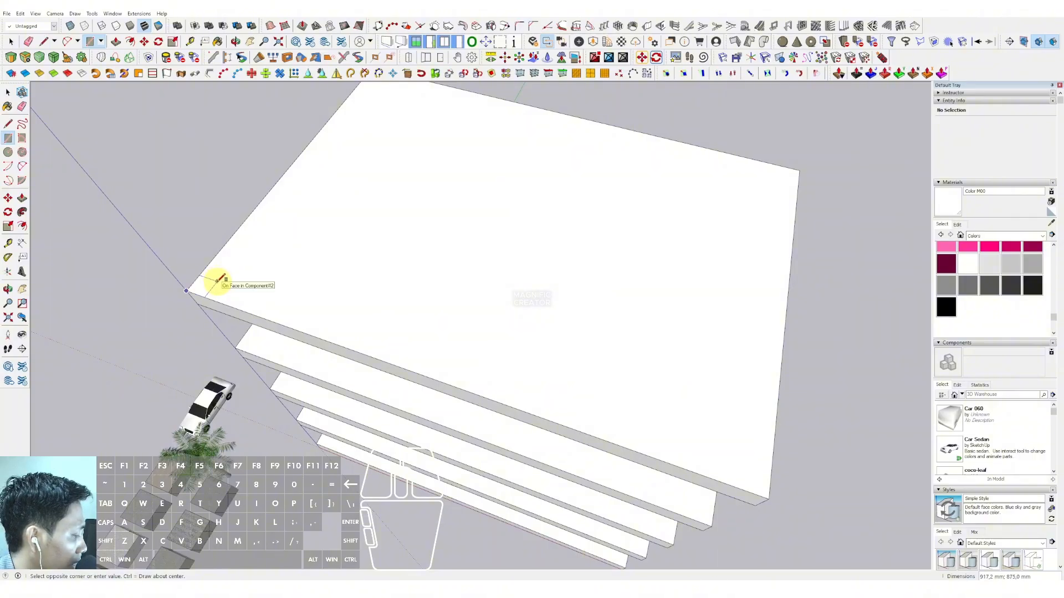
{"action": "left_click", "coordinate": [210, 286]}
Extrude the corner outline 21000 mm down through all the slabs and make the resulting column a component.
{"action": "key", "text": "p"}
{"action": "middle_click_drag", "start_coordinate": [210, 286], "coordinate": [342, 377]}
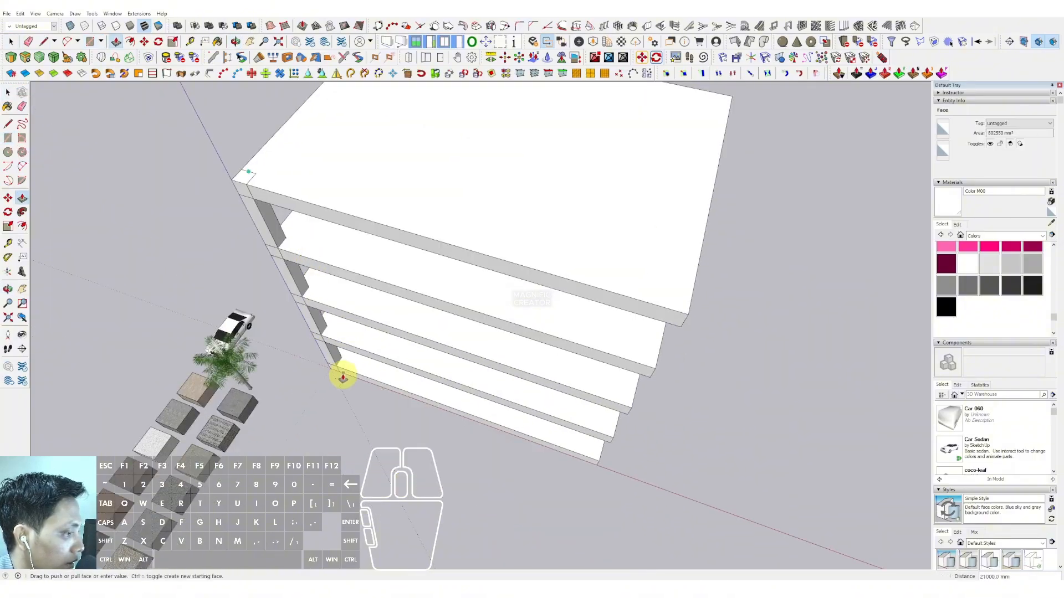
{"action": "key", "text": "space"}
{"action": "triple_click", "coordinate": [288, 271]}
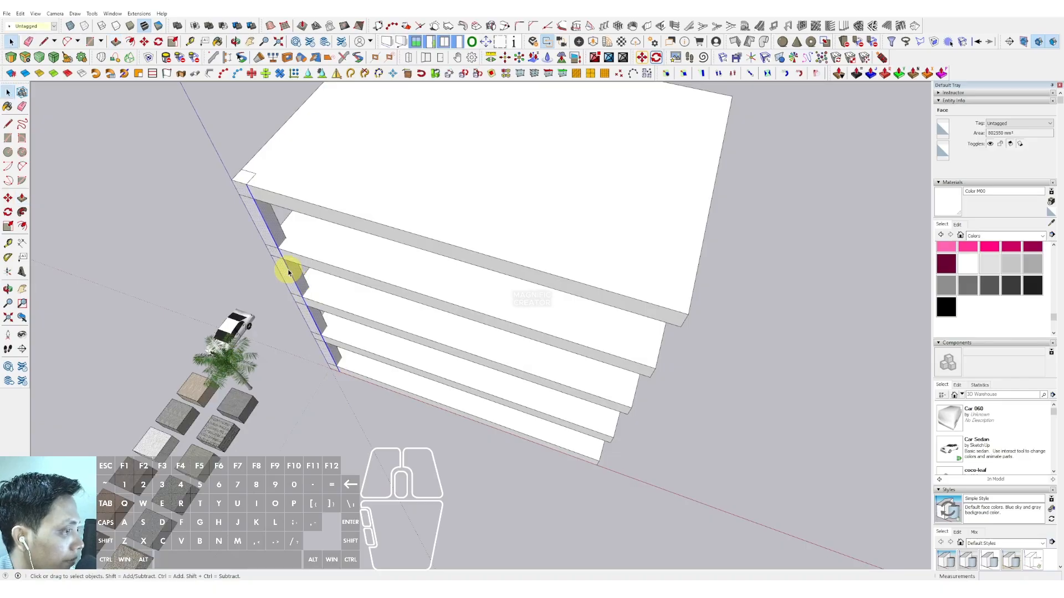
{"action": "right_click", "coordinate": [288, 269]}
{"action": "left_click", "coordinate": [317, 333]}
{"action": "left_click", "coordinate": [209, 309]}
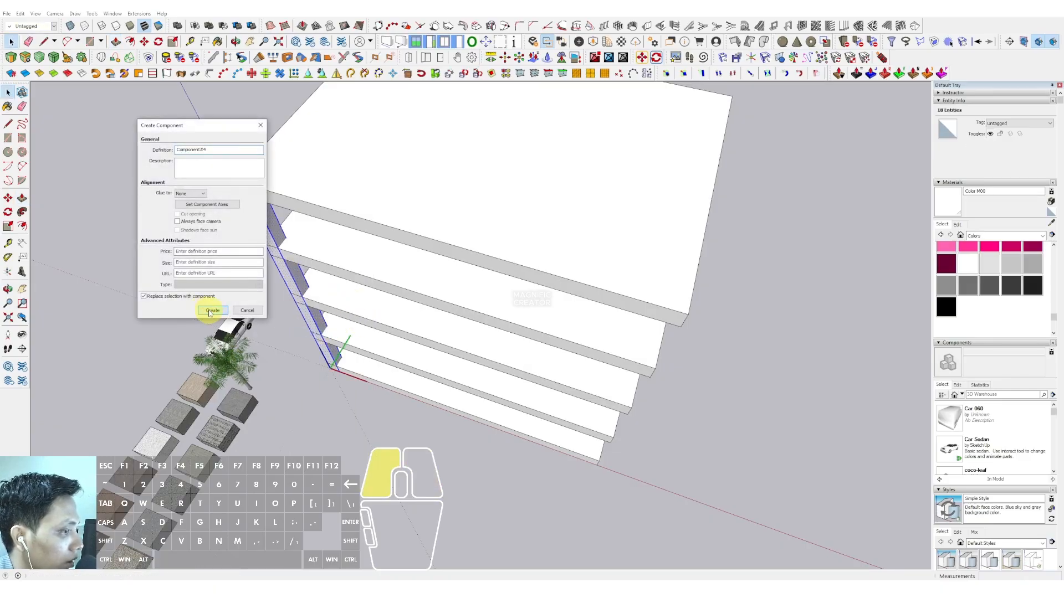
Copy the column to the other end of the front edge and add two evenly spaced columns between them.
{"action": "middle_click_drag", "start_coordinate": [285, 244], "coordinate": [287, 257]}
{"action": "key", "text": "m"}
{"action": "left_click", "coordinate": [228, 189]}
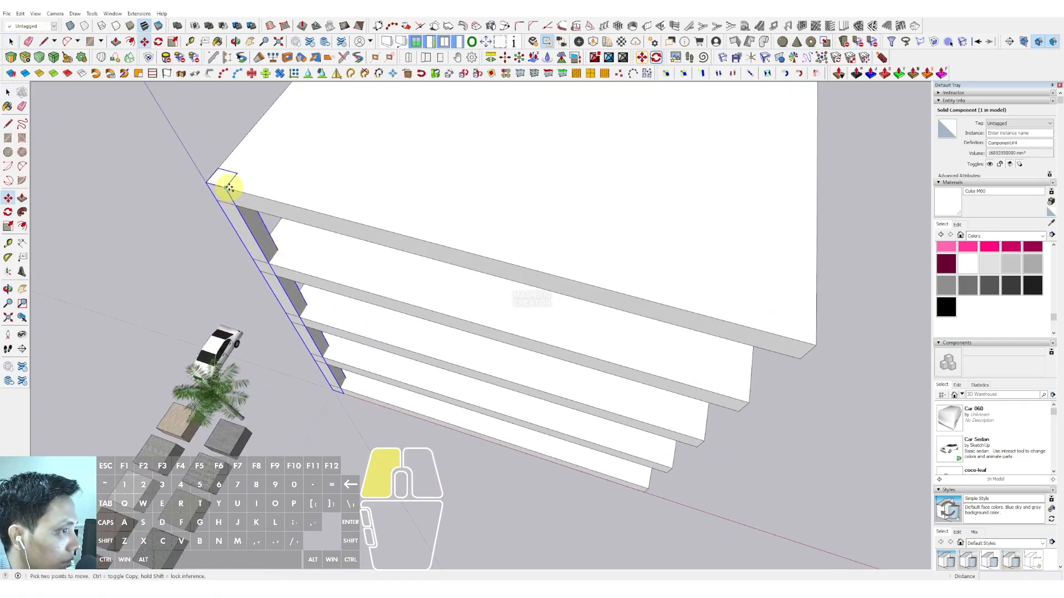
{"action": "key", "text": "ctrl"}
{"action": "scroll", "coordinate": [337, 214], "scroll_direction": "down", "scroll_amount": 2}
{"action": "middle_click_drag", "start_coordinate": [338, 214], "coordinate": [202, 191], "text": "shift"}
{"action": "left_click", "coordinate": [514, 280]}
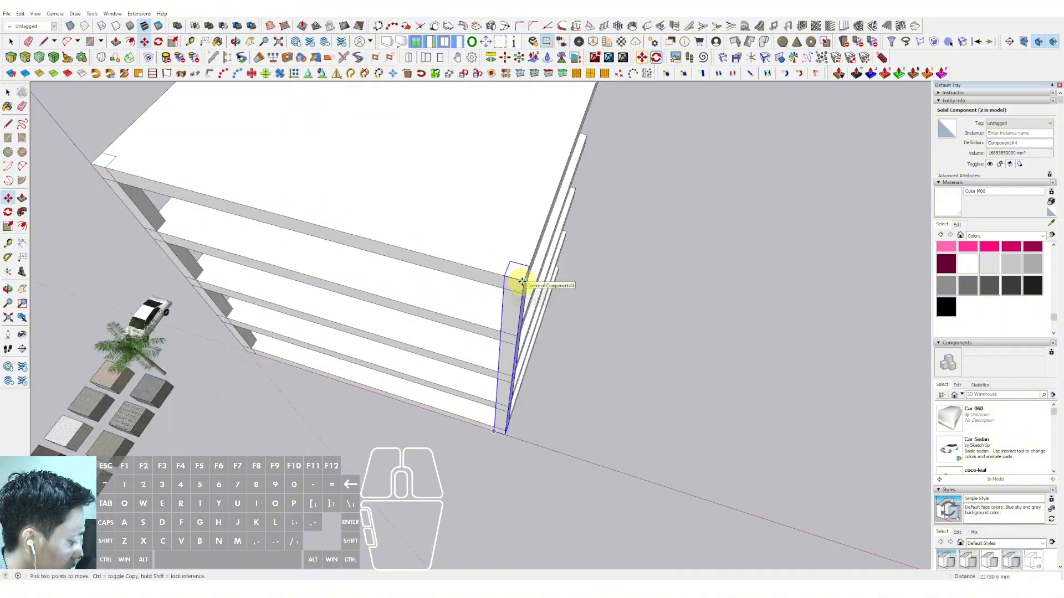
{"action": "key", "text": "Return"}
{"action": "key", "text": "space"}
Copy the row of four columns to the opposite edge of the slabs, adding one more row midway.
{"action": "scroll", "coordinate": [486, 311], "scroll_direction": "down", "scroll_amount": 3}
{"action": "middle_click_drag", "start_coordinate": [390, 217], "coordinate": [370, 164]}
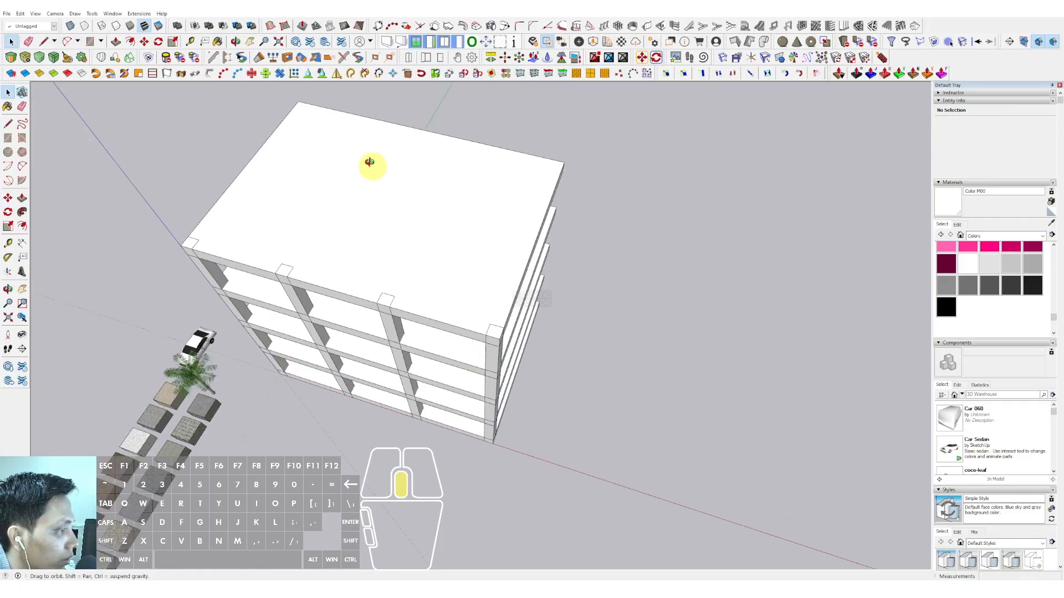
{"action": "middle_click_drag", "start_coordinate": [477, 349], "coordinate": [438, 203]}
{"action": "left_click_drag", "start_coordinate": [437, 203], "coordinate": [301, 217]}
{"action": "scroll", "coordinate": [423, 230], "scroll_direction": "up", "scroll_amount": 2}
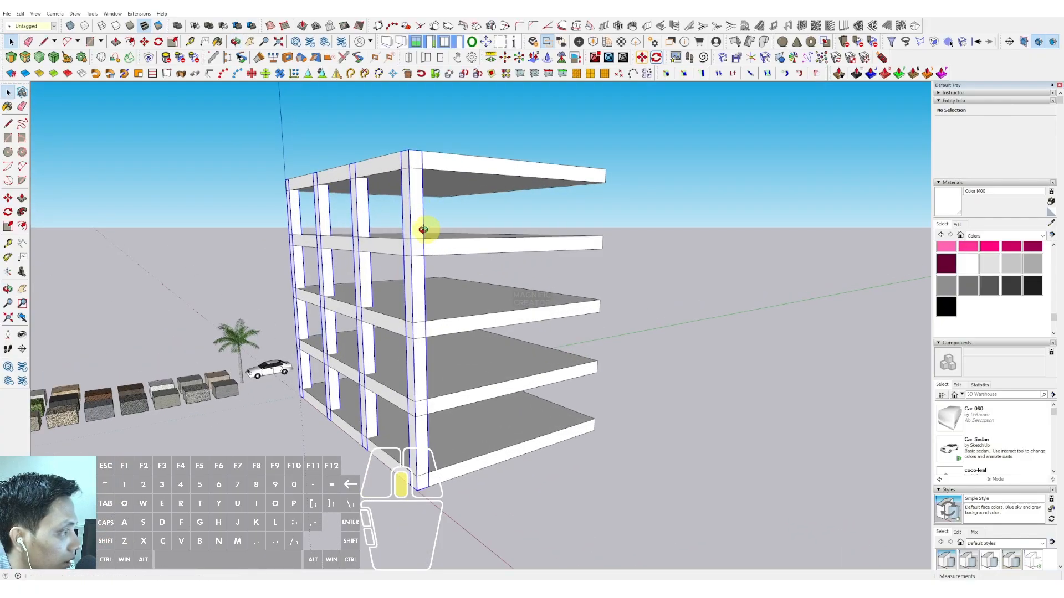
{"action": "scroll", "coordinate": [366, 269], "scroll_direction": "up", "scroll_amount": 1}
{"action": "middle_click_drag", "start_coordinate": [422, 231], "coordinate": [392, 285]}
{"action": "key", "text": "m"}
{"action": "left_click", "coordinate": [383, 280]}
{"action": "key", "text": "ctrl"}
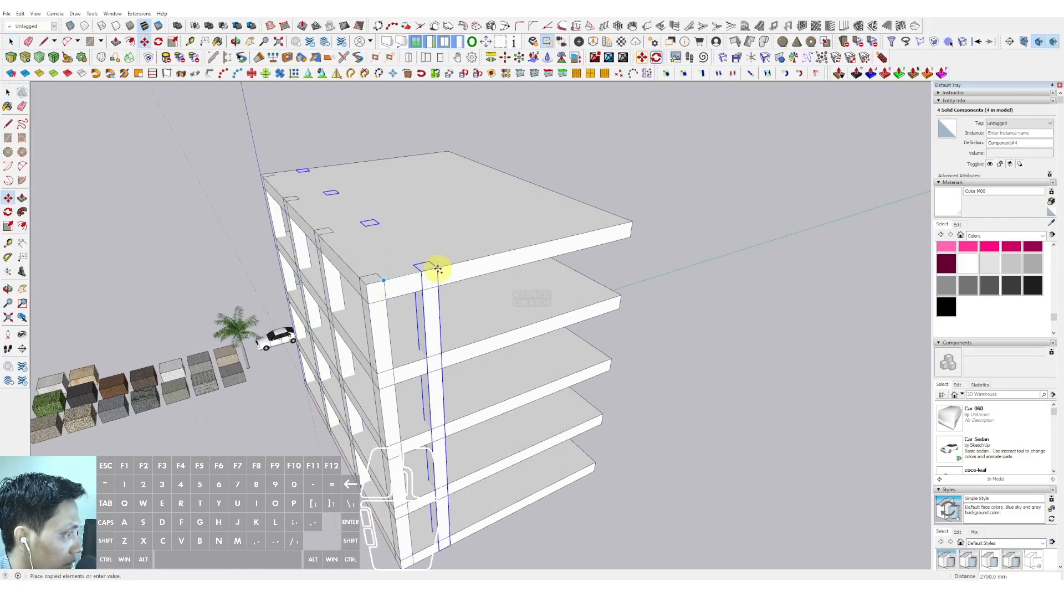
{"action": "key", "text": "shift"}
{"action": "left_click", "coordinate": [630, 223]}
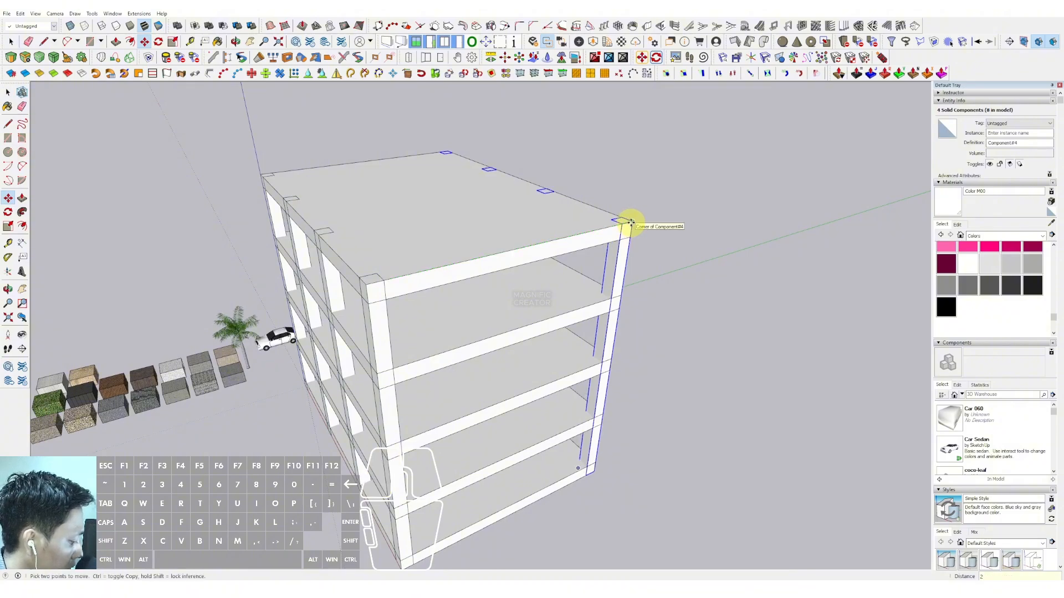
{"action": "key", "text": "space"}
Open the slab component for editing and offset its top face outward on all sides.
{"action": "middle_click_drag", "start_coordinate": [630, 224], "coordinate": [446, 339]}
{"action": "triple_click", "coordinate": [504, 286]}
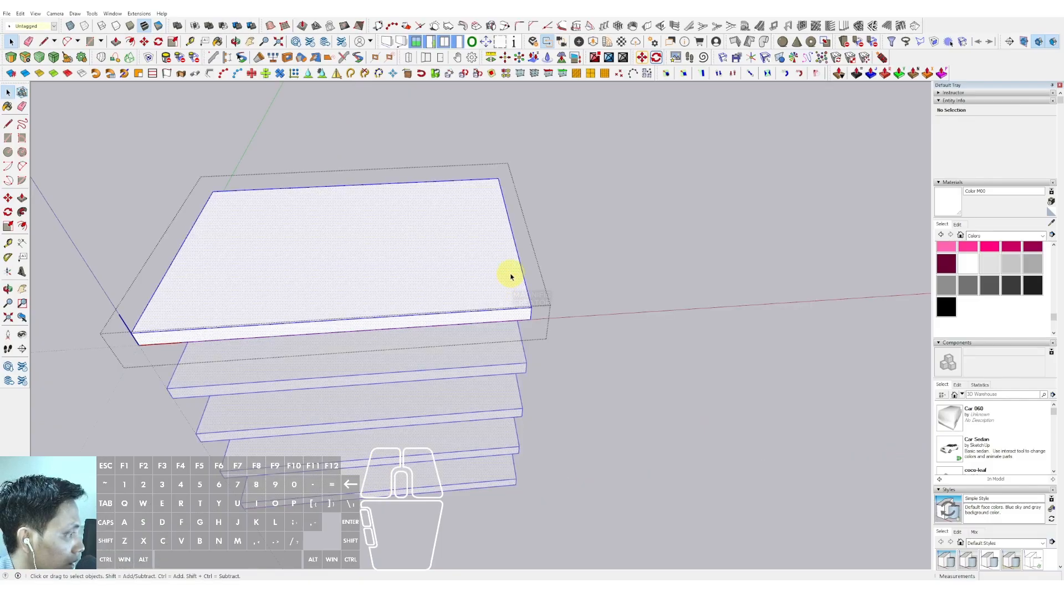
{"action": "left_click", "coordinate": [511, 277]}
{"action": "key", "text": "f"}
{"action": "left_click", "coordinate": [517, 254]}
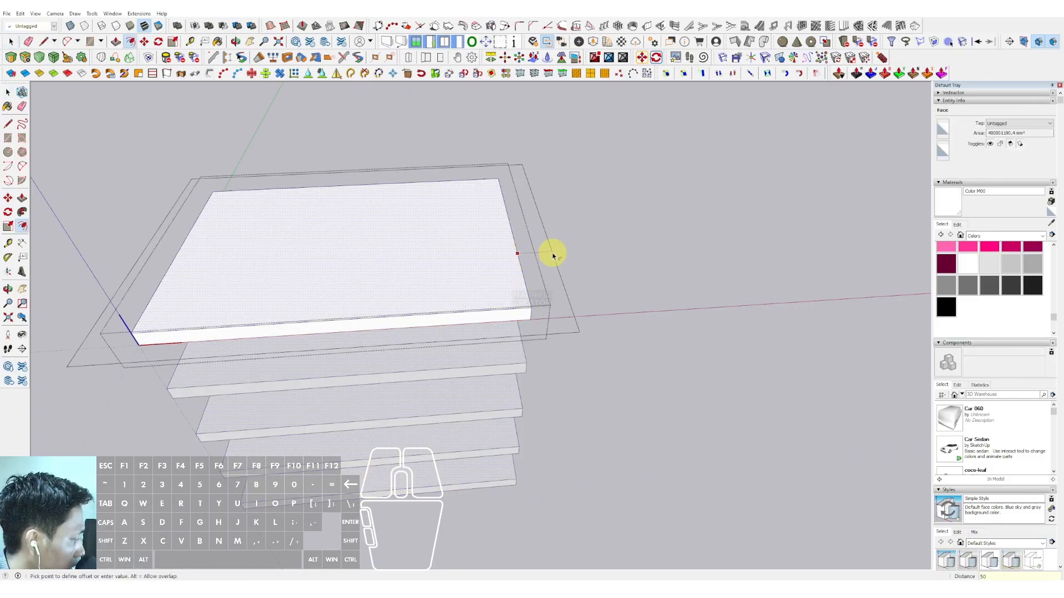
{"action": "key", "text": "space"}
Extrude the offset border strip downward as a ledge around the slabs and leave the component.
{"action": "middle_click_drag", "start_coordinate": [477, 287], "coordinate": [510, 361]}
{"action": "key", "text": "p"}
{"action": "left_click", "coordinate": [527, 315]}
{"action": "key", "text": "Return"}
{"action": "key", "text": "space"}
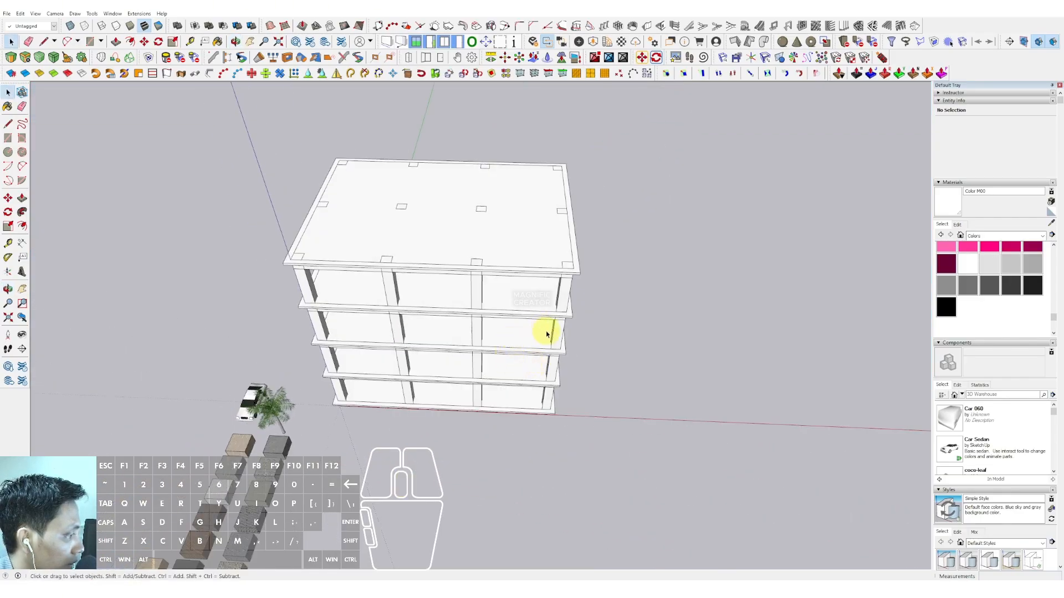
Draw a rectangle over the whole top slab between its opposite outer corners.
{"action": "key", "text": "r"}
{"action": "scroll", "coordinate": [576, 274], "scroll_direction": "up", "scroll_amount": 2}
{"action": "left_click", "coordinate": [586, 270]}
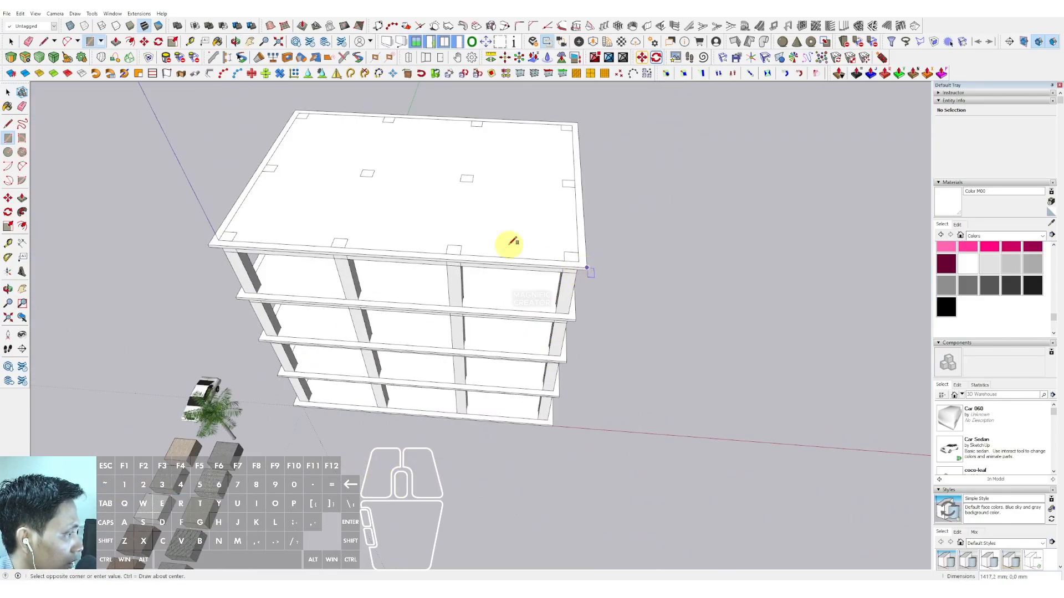
{"action": "middle_click_drag", "start_coordinate": [511, 242], "coordinate": [352, 209]}
{"action": "scroll", "coordinate": [482, 212], "scroll_direction": "up", "scroll_amount": 3}
{"action": "left_click", "coordinate": [480, 200]}
{"action": "key", "text": "space"}
{"action": "scroll", "coordinate": [552, 243], "scroll_direction": "down", "scroll_amount": 1}
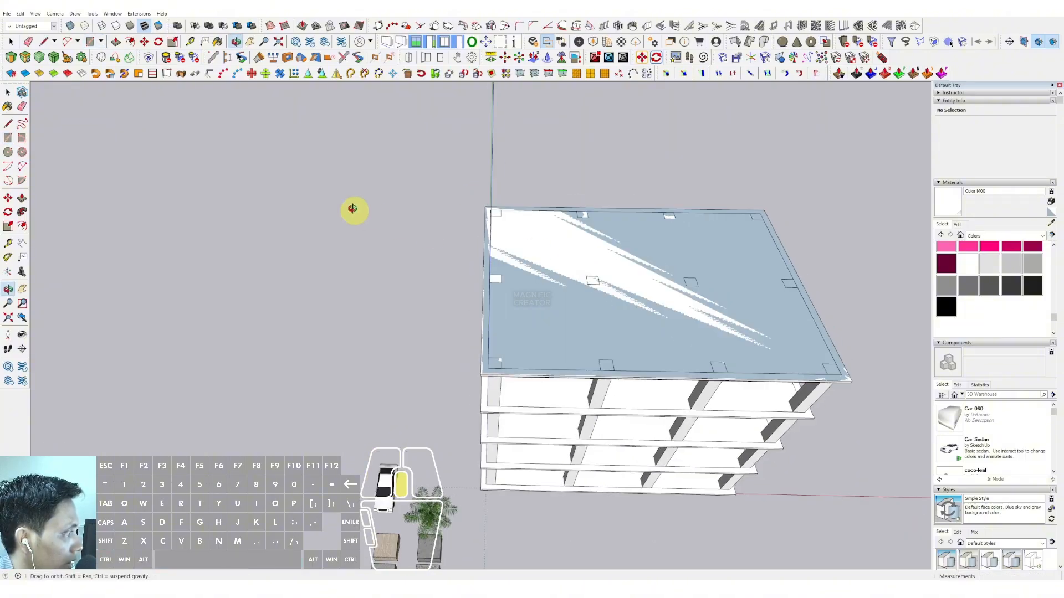
Extrude the roof rectangle down to the second slab from the ground, enclosing the upper floors.
{"action": "scroll", "coordinate": [565, 257], "scroll_direction": "up", "scroll_amount": 2}
{"action": "double_click", "coordinate": [581, 249]}
{"action": "scroll", "coordinate": [452, 190], "scroll_direction": "down", "scroll_amount": 2}
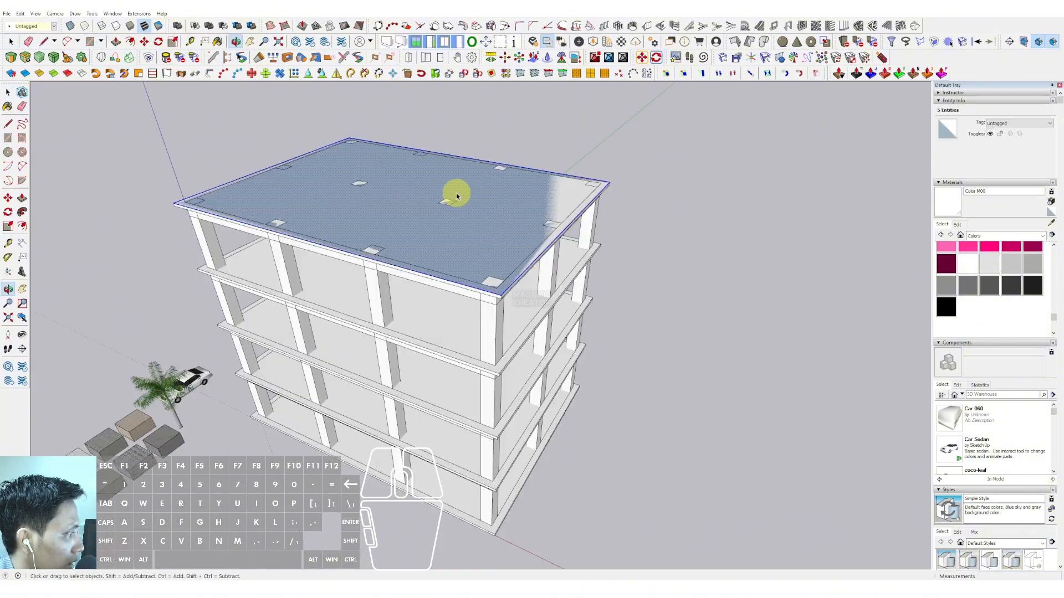
{"action": "scroll", "coordinate": [527, 273], "scroll_direction": "up", "scroll_amount": 1}
{"action": "key", "text": "p"}
{"action": "middle_click_drag", "start_coordinate": [491, 432], "coordinate": [485, 246]}
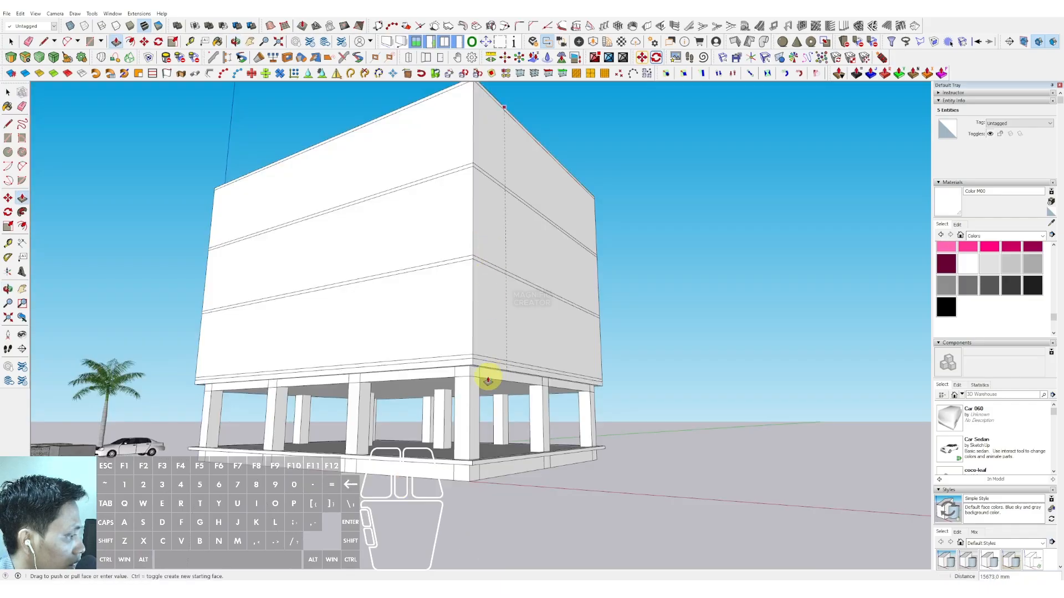
{"action": "left_click", "coordinate": [473, 361]}
{"action": "key", "text": "space"}
Select the entire block around the upper floors and make it a group.
{"action": "scroll", "coordinate": [472, 361], "scroll_direction": "down", "scroll_amount": 1}
{"action": "triple_click", "coordinate": [475, 324]}
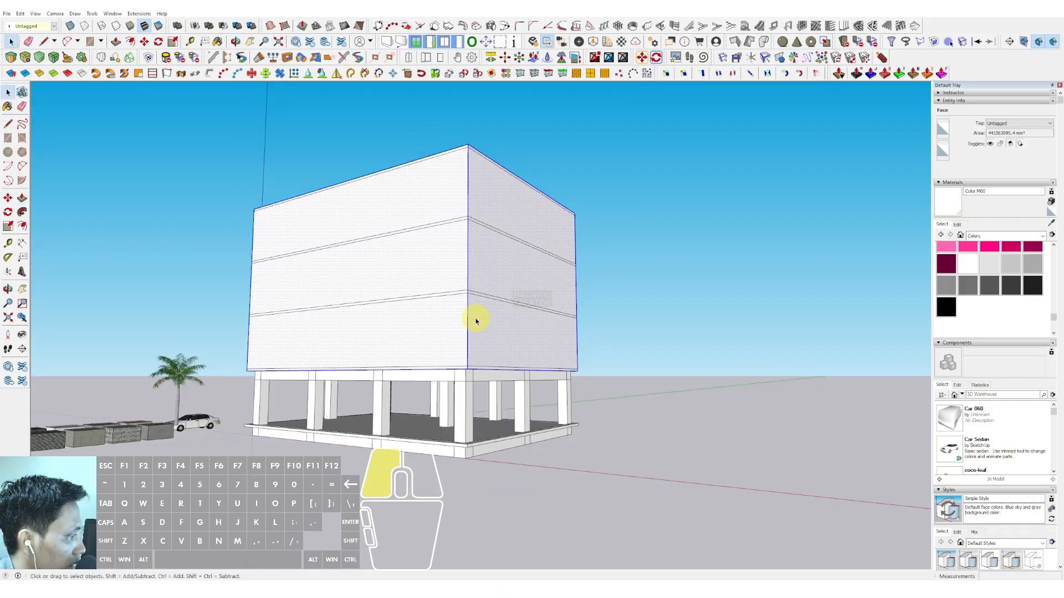
{"action": "right_click", "coordinate": [476, 318]}
{"action": "left_click", "coordinate": [499, 383]}
{"action": "middle_click_drag", "start_coordinate": [498, 382], "coordinate": [477, 333]}
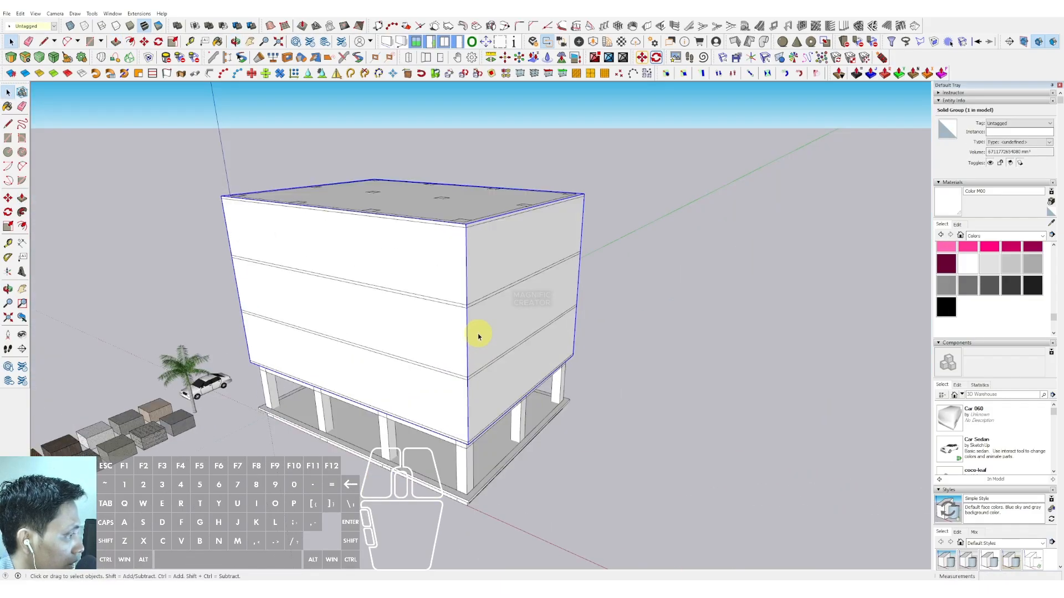
Inside the block group, raise the top face to a total block height of 17200 mm.
{"action": "scroll", "coordinate": [471, 292], "scroll_direction": "up", "scroll_amount": 2}
{"action": "key", "text": "v"}
{"action": "left_click", "coordinate": [458, 203]}
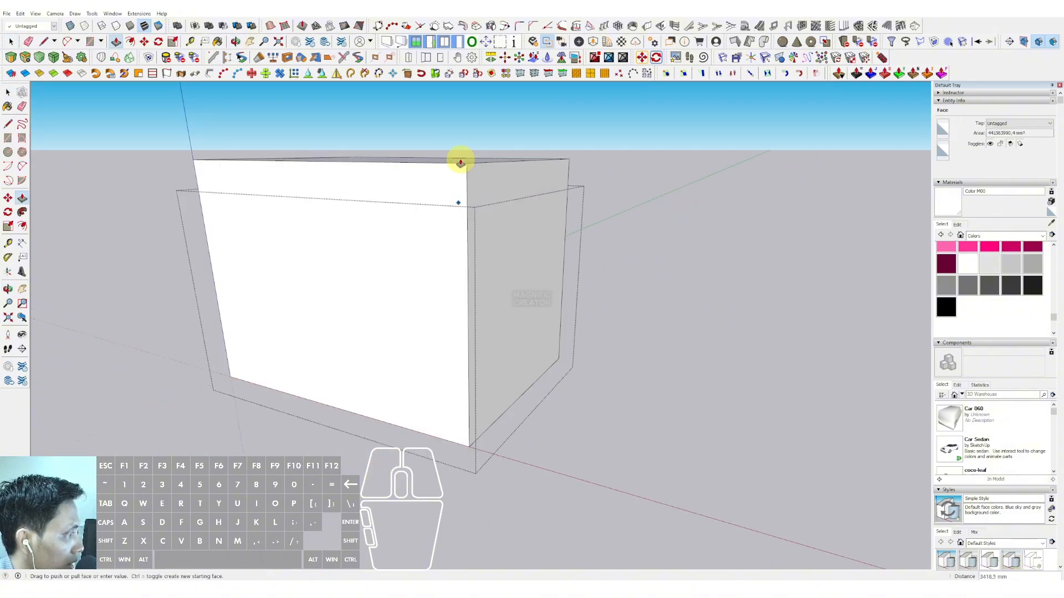
{"action": "key", "text": "space"}
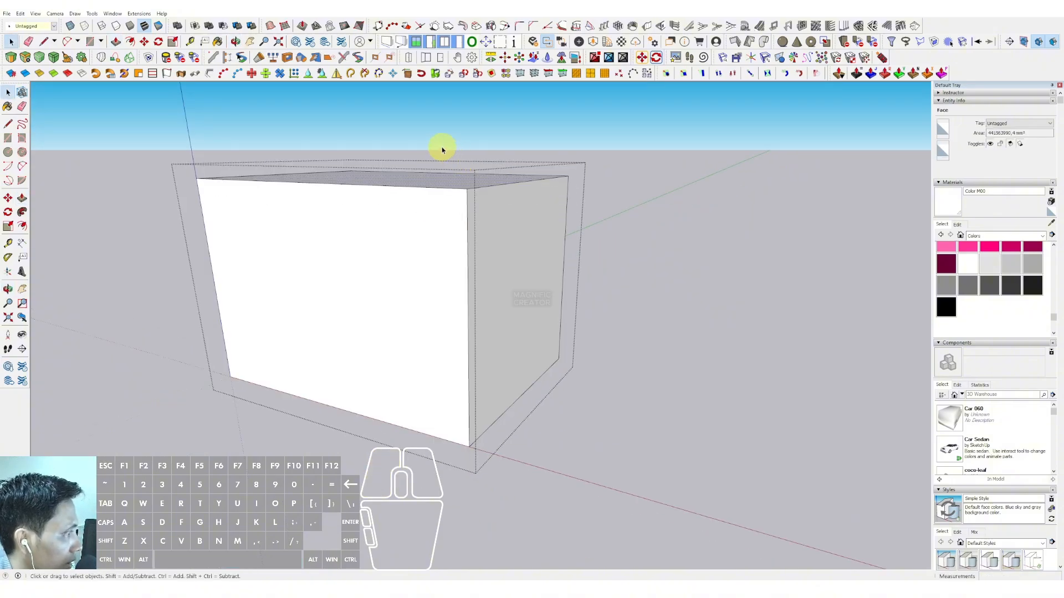
Delete the top face of the block to leave it open above.
{"action": "middle_click_drag", "start_coordinate": [441, 148], "coordinate": [421, 199]}
{"action": "left_click", "coordinate": [416, 159]}
{"action": "key", "text": "Delete"}
{"action": "middle_click_drag", "start_coordinate": [415, 159], "coordinate": [488, 241]}
{"action": "left_click", "coordinate": [428, 416]}
{"action": "middle_click_drag", "start_coordinate": [496, 415], "coordinate": [532, 240]}
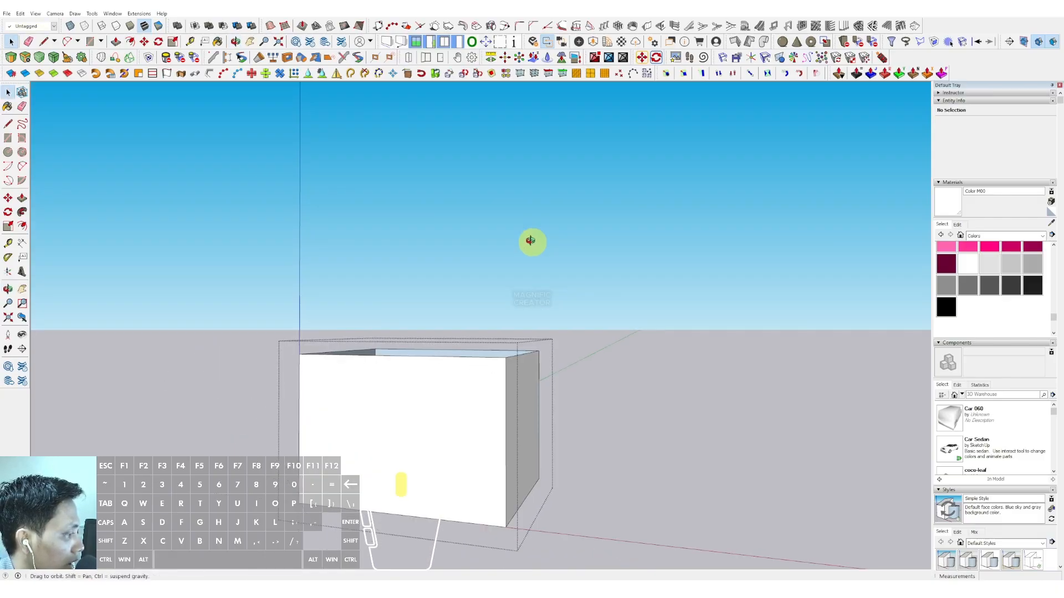
{"action": "middle_click_drag", "start_coordinate": [499, 307], "coordinate": [514, 310]}
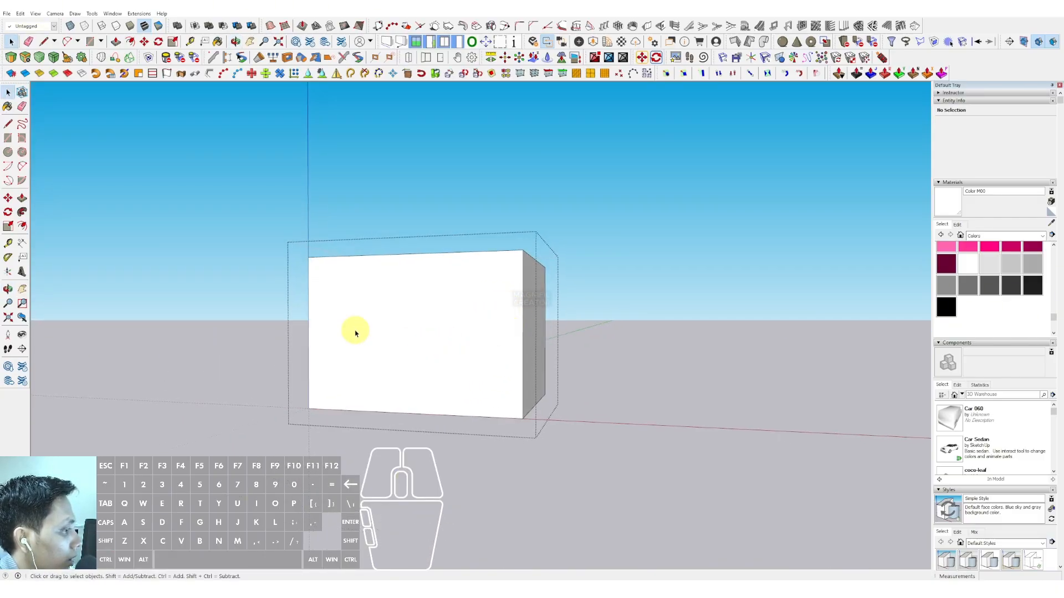
{"action": "key", "text": "d"}
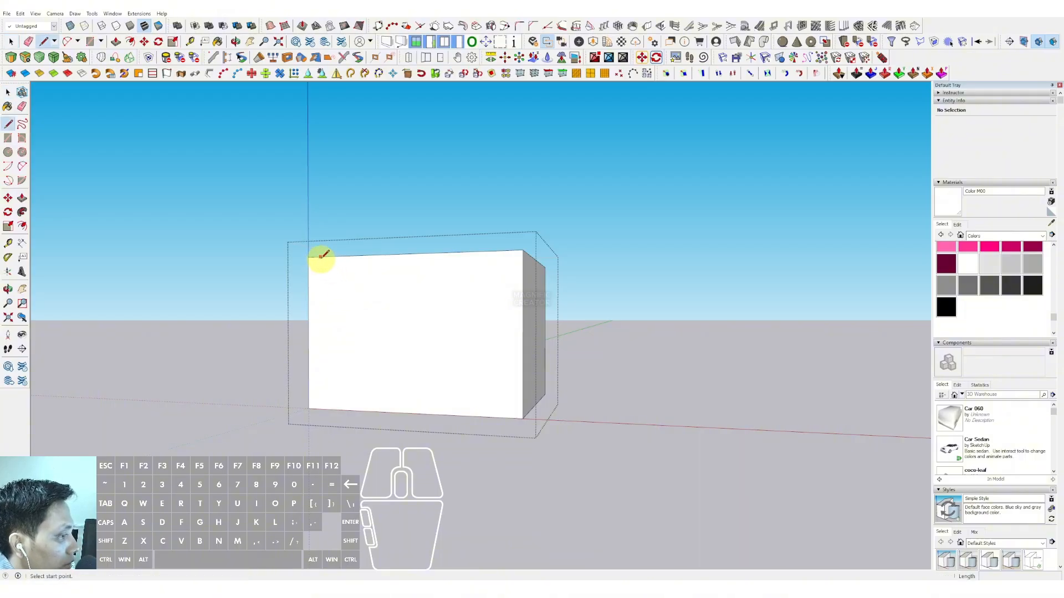
{"action": "scroll", "coordinate": [405, 359], "scroll_direction": "up", "scroll_amount": 3}
{"action": "middle_click_drag", "start_coordinate": [439, 375], "coordinate": [472, 366]}
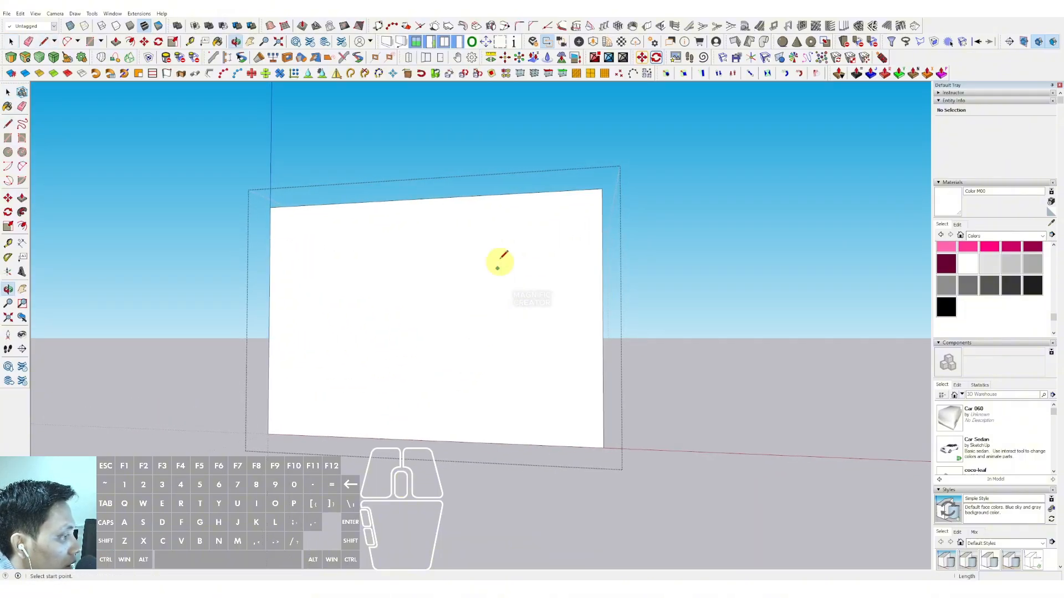
{"action": "middle_click_drag", "start_coordinate": [541, 336], "coordinate": [491, 387]}
{"action": "key", "text": "space"}
Copy the front wall's vertical corner edge across to the opposite corner, dividing the wall into four equal vertical strips.
{"action": "left_click", "coordinate": [592, 267]}
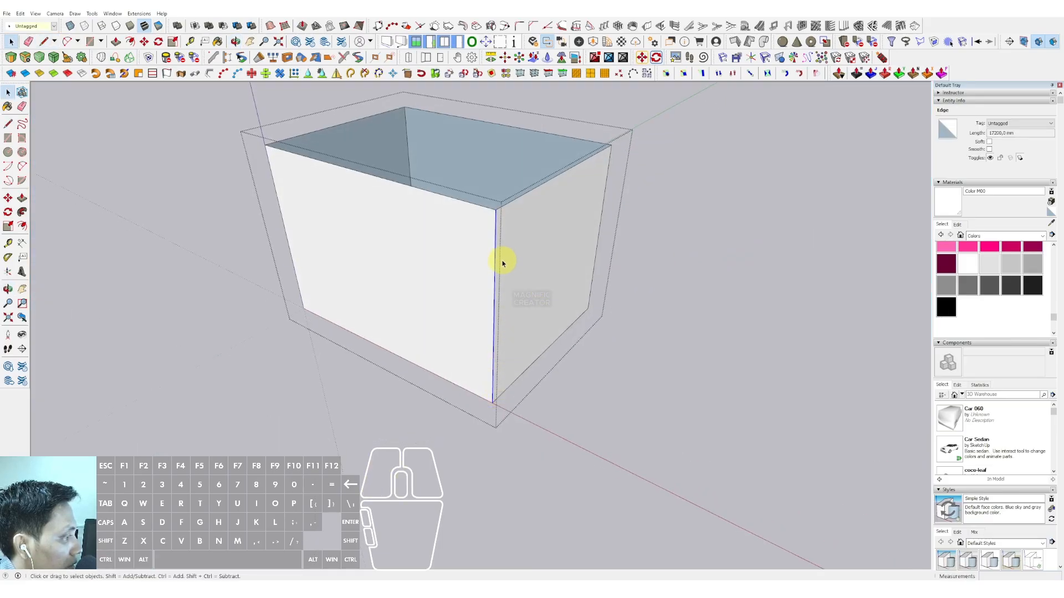
{"action": "middle_click_drag", "start_coordinate": [503, 264], "coordinate": [531, 335]}
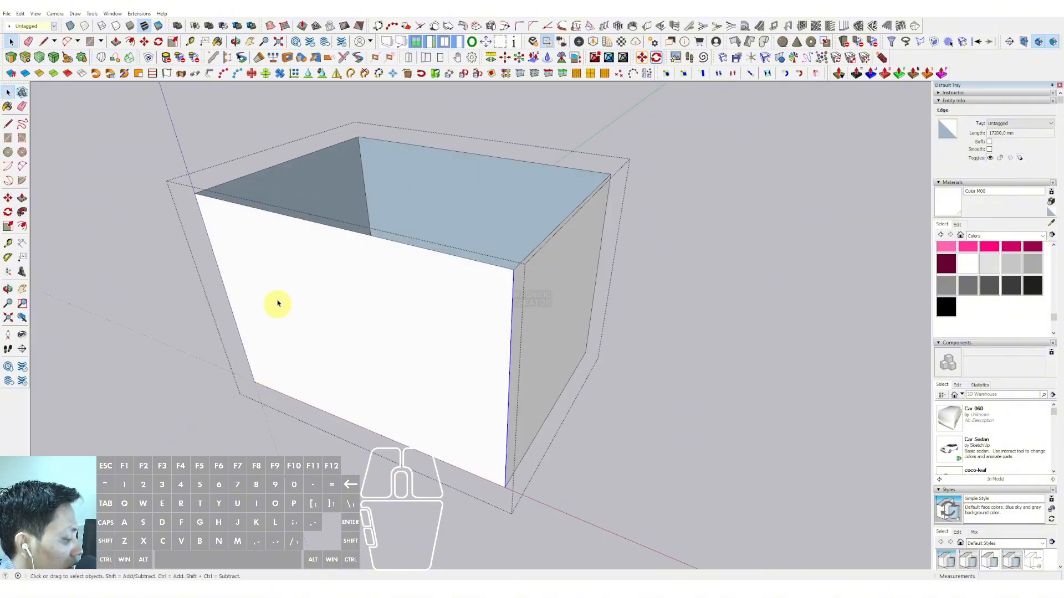
{"action": "middle_click_drag", "start_coordinate": [486, 386], "coordinate": [487, 338]}
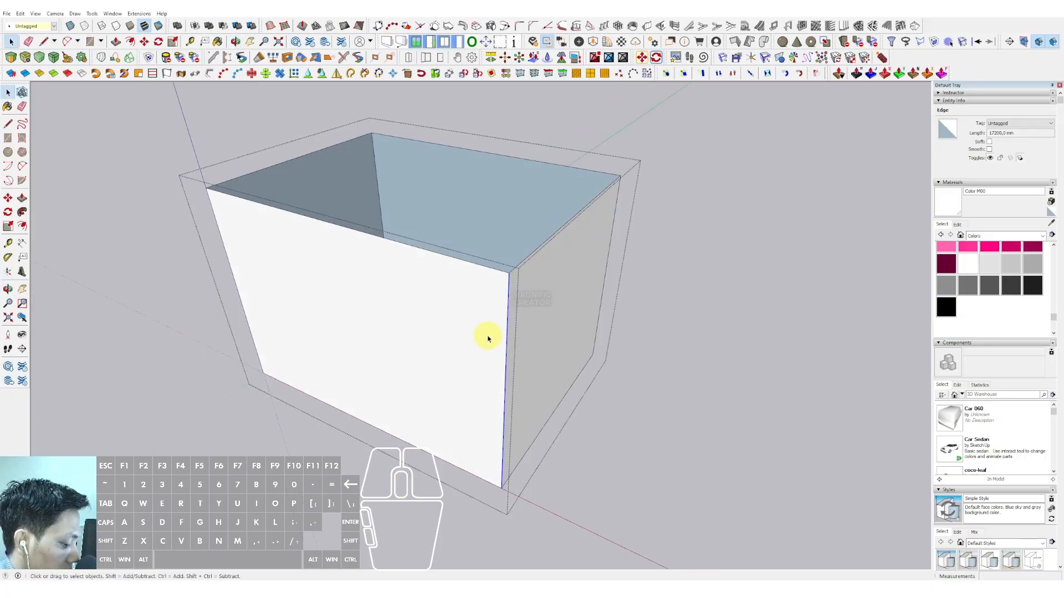
{"action": "key", "text": "m"}
{"action": "key", "text": "ctrl"}
{"action": "left_click", "coordinate": [507, 313]}
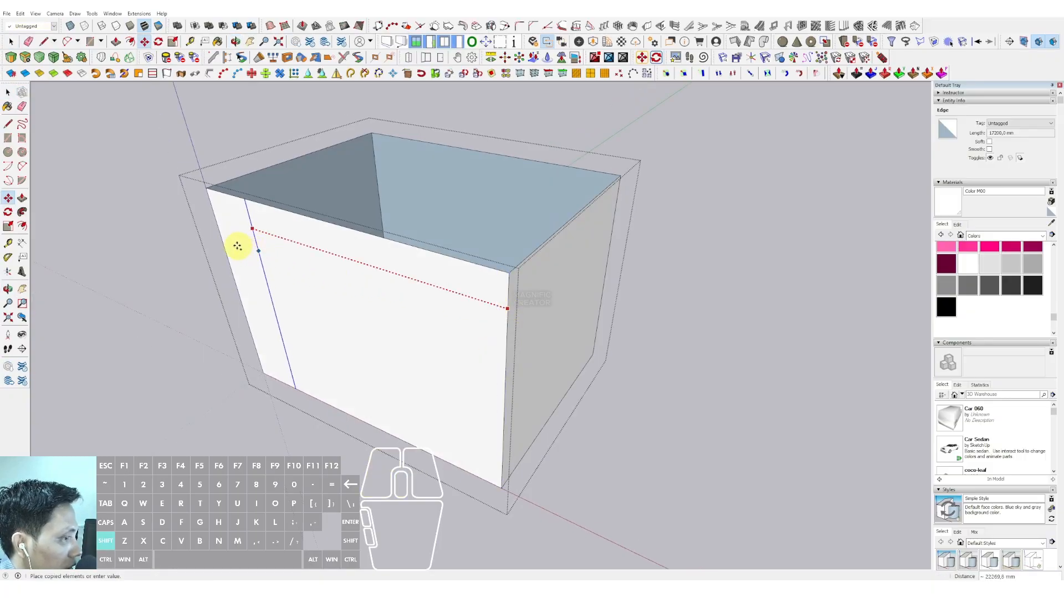
{"action": "key", "text": "Escape"}
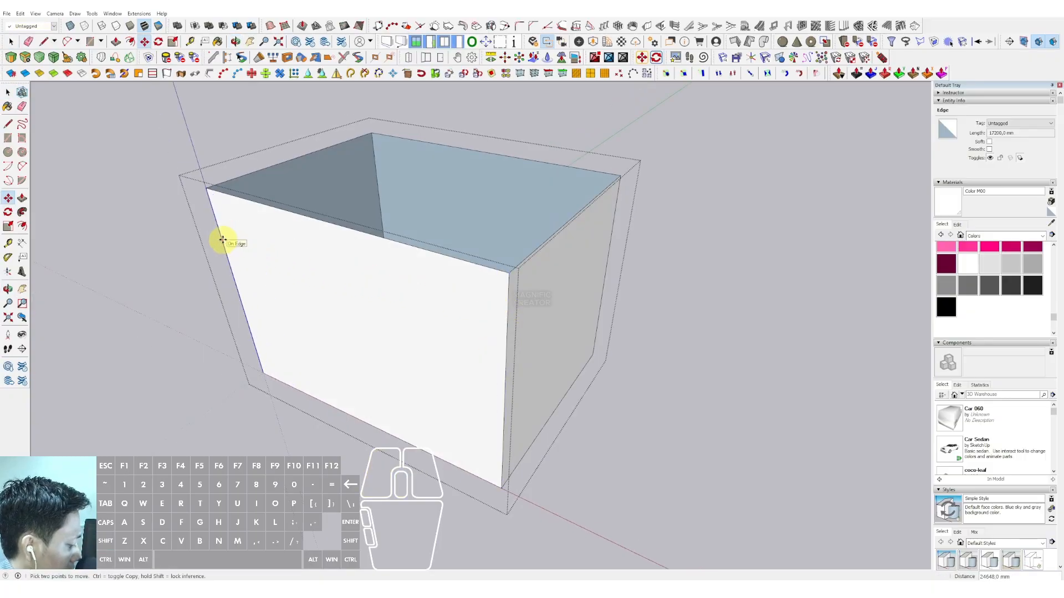
{"action": "key", "text": "Return"}
Draw 64-segment half-circle arcs on the front wall, bulging downward low in the second strip and upward high in the third.
{"action": "key", "text": "a"}
{"action": "middle_click_drag", "start_coordinate": [296, 289], "coordinate": [320, 297]}
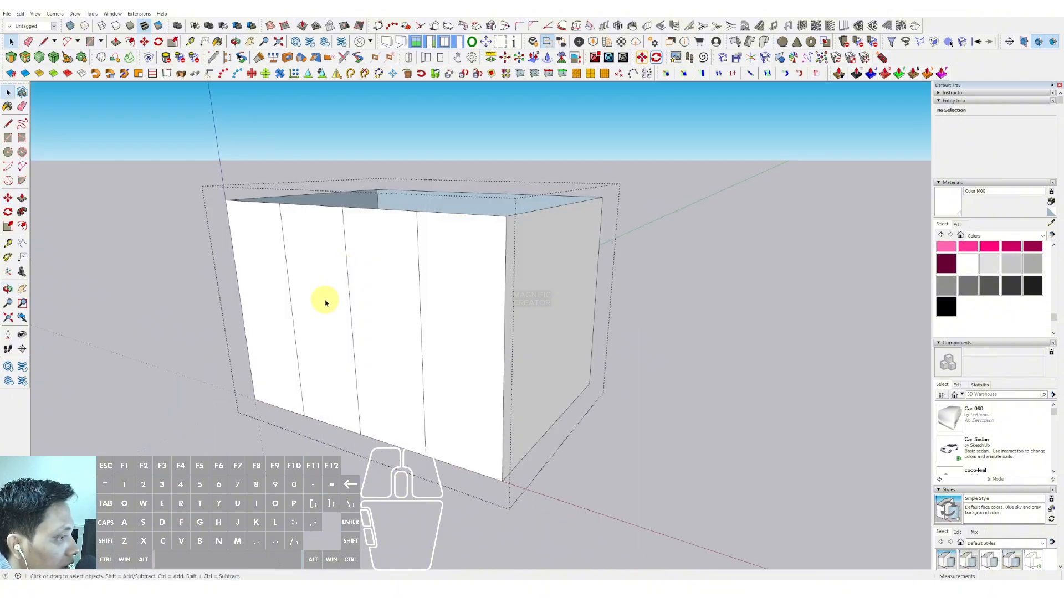
{"action": "left_click", "coordinate": [297, 356]}
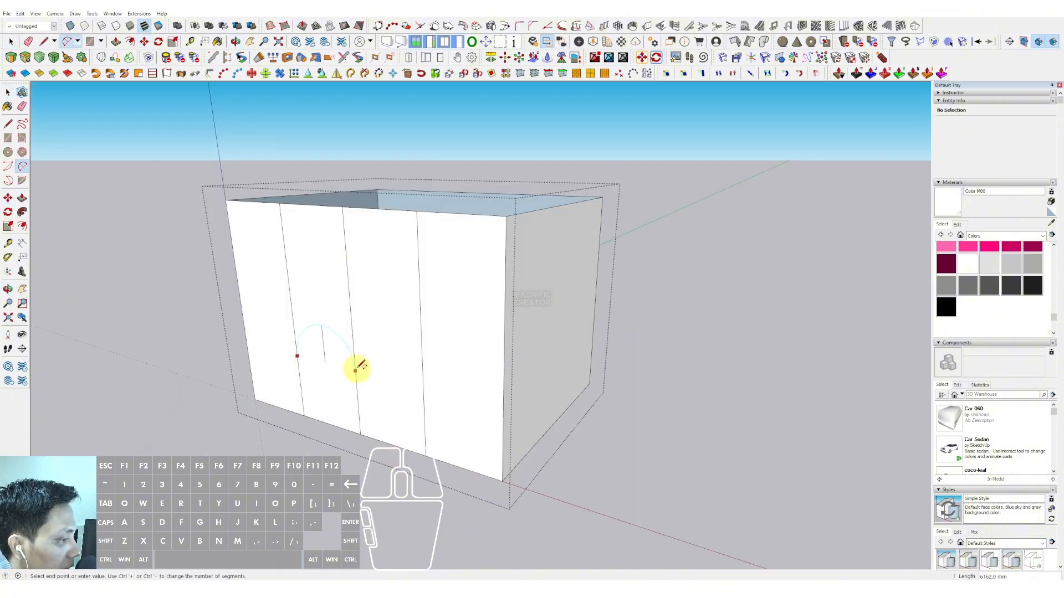
{"action": "left_click", "coordinate": [355, 370]}
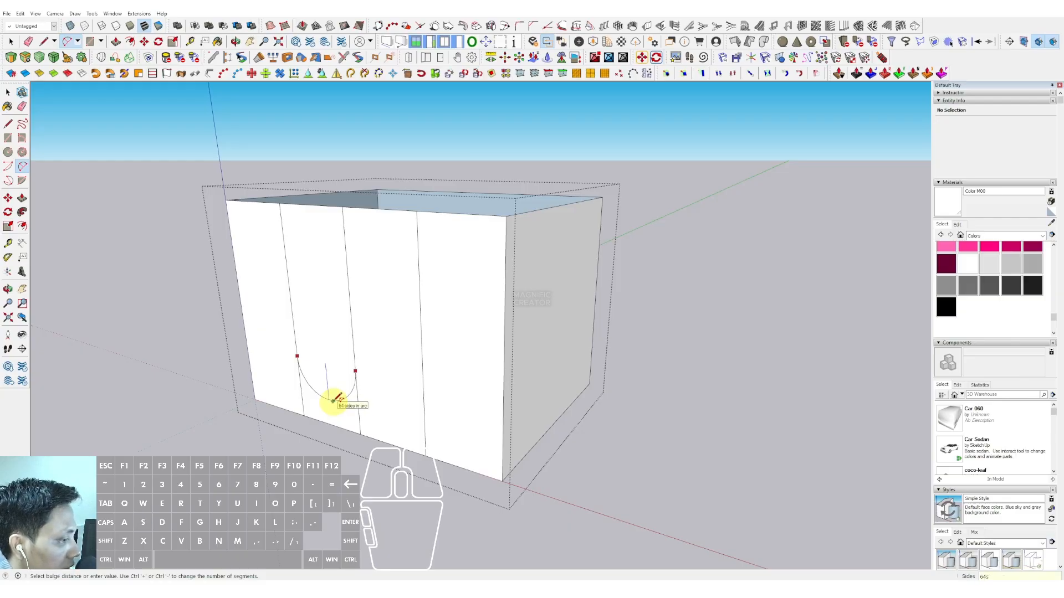
{"action": "left_click", "coordinate": [333, 400]}
{"action": "left_click", "coordinate": [349, 292]}
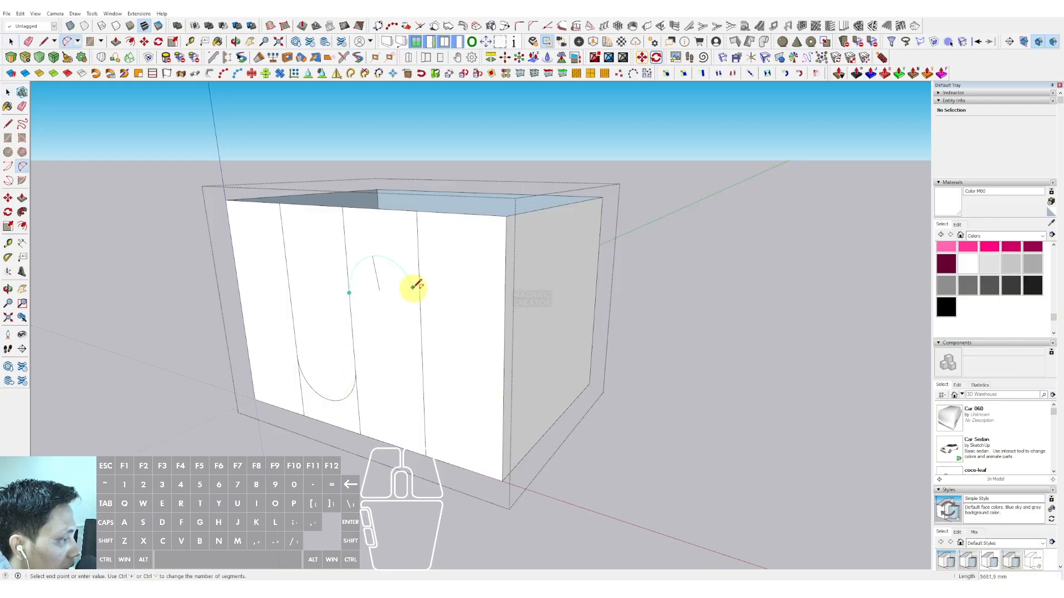
{"action": "left_click", "coordinate": [419, 301]}
{"action": "key", "text": "space"}
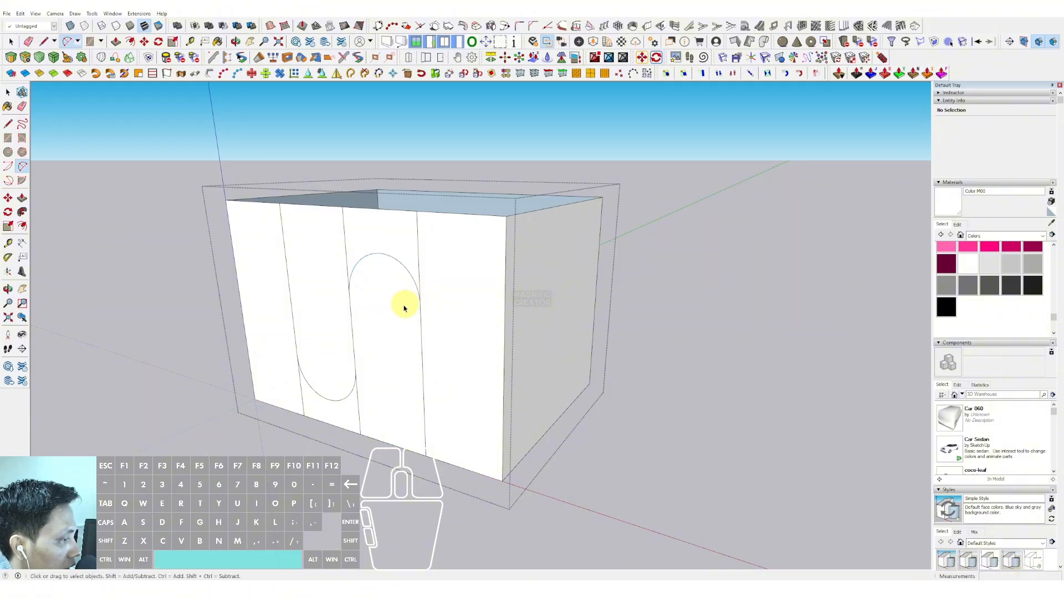
Copy the lower half-circle arc from the second strip to the fourth strip of the front wall at the same height.
{"action": "middle_click_drag", "start_coordinate": [405, 302], "coordinate": [519, 286]}
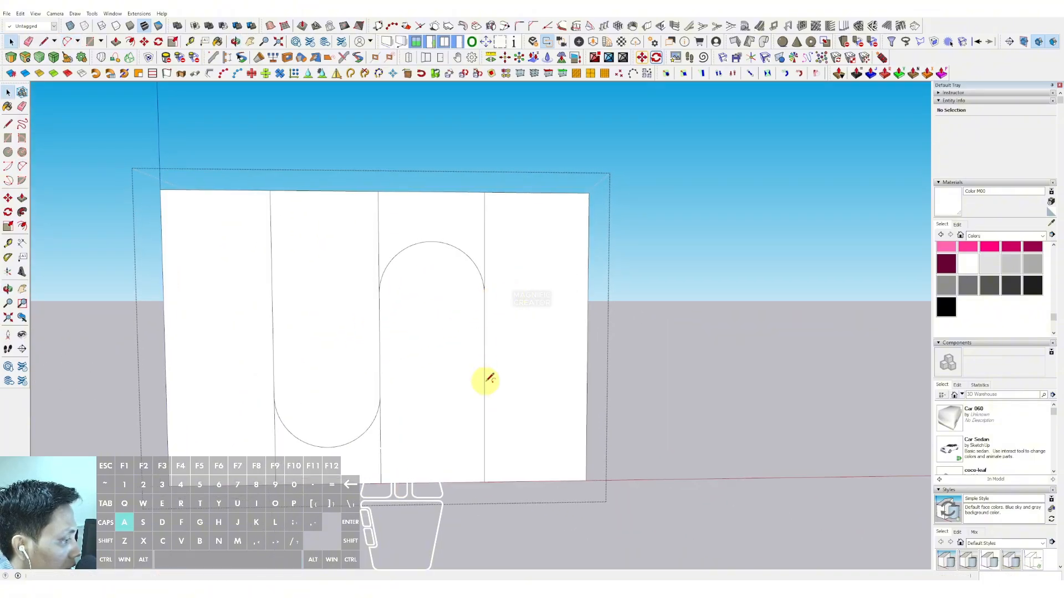
{"action": "key", "text": "space"}
{"action": "scroll", "coordinate": [333, 430], "scroll_direction": "up", "scroll_amount": 1}
{"action": "left_click", "coordinate": [335, 430]}
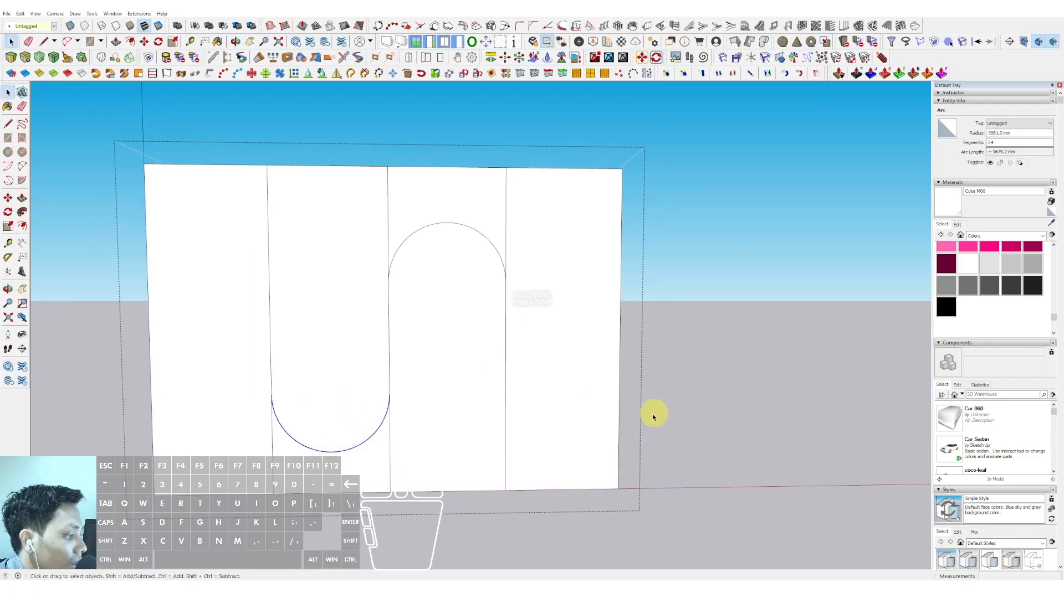
{"action": "key", "text": "m"}
{"action": "left_click", "coordinate": [270, 356]}
{"action": "key", "text": "ctrl"}
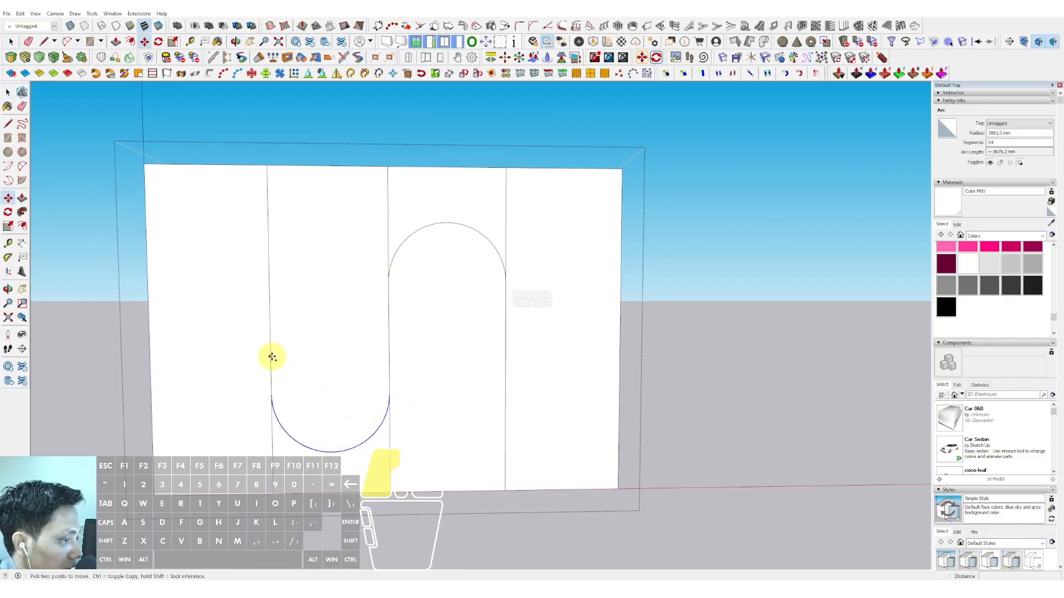
{"action": "left_click", "coordinate": [506, 358]}
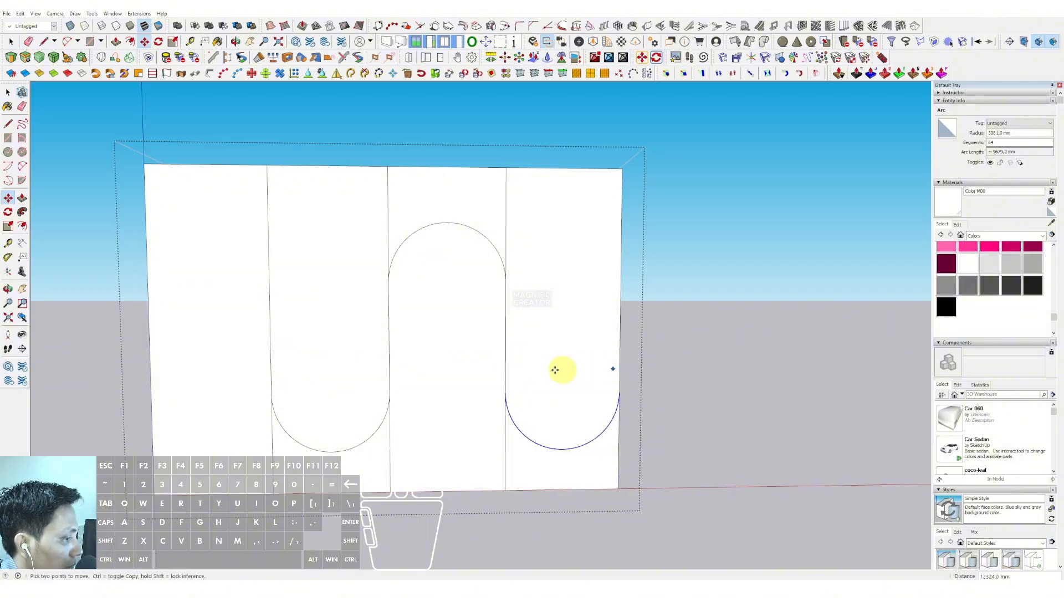
Copy the upper half-circle arc from the third strip to the first strip of the front wall at the same height.
{"action": "key", "text": "space"}
{"action": "left_click", "coordinate": [409, 237]}
{"action": "key", "text": "m"}
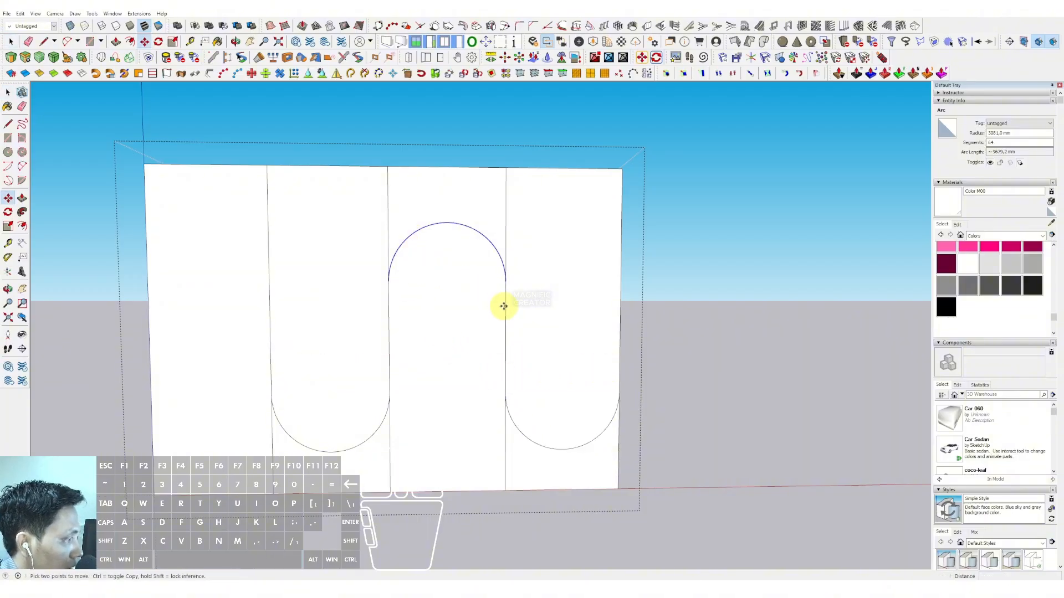
{"action": "left_click", "coordinate": [506, 306]}
{"action": "key", "text": "ctrl"}
{"action": "key", "text": "shift"}
{"action": "left_click", "coordinate": [269, 309]}
{"action": "key", "text": "space"}
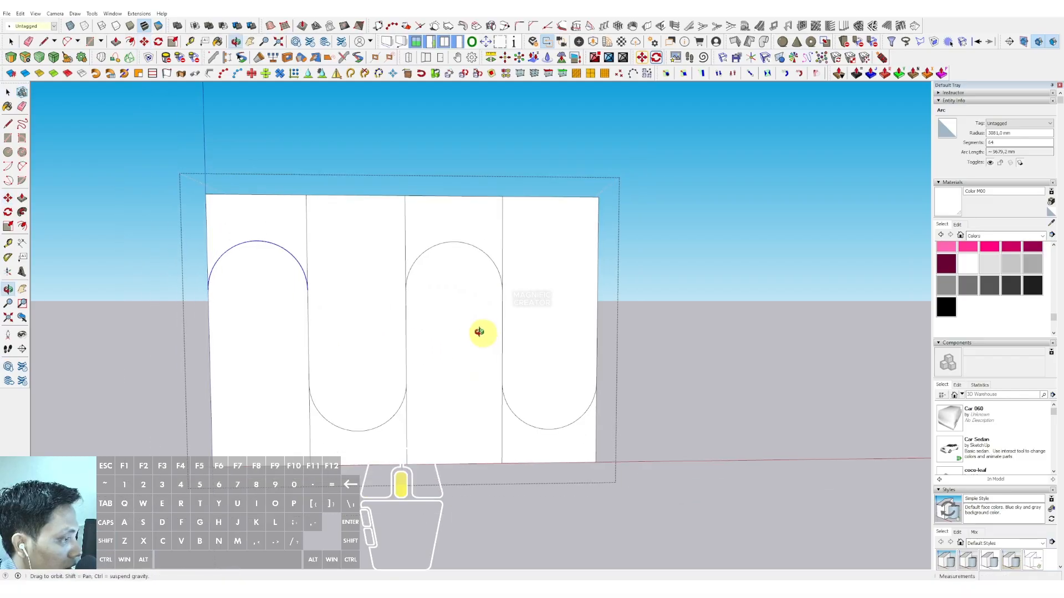
Copy the adjacent side wall's far vertical edge to the front corner, dividing that wall into three equal vertical strips.
{"action": "middle_click_drag", "start_coordinate": [482, 330], "coordinate": [440, 408]}
{"action": "middle_click_drag", "start_coordinate": [436, 355], "coordinate": [435, 395]}
{"action": "left_click", "coordinate": [426, 394], "text": "shift"}
{"action": "scroll", "coordinate": [426, 394], "scroll_direction": "down", "scroll_amount": 2}
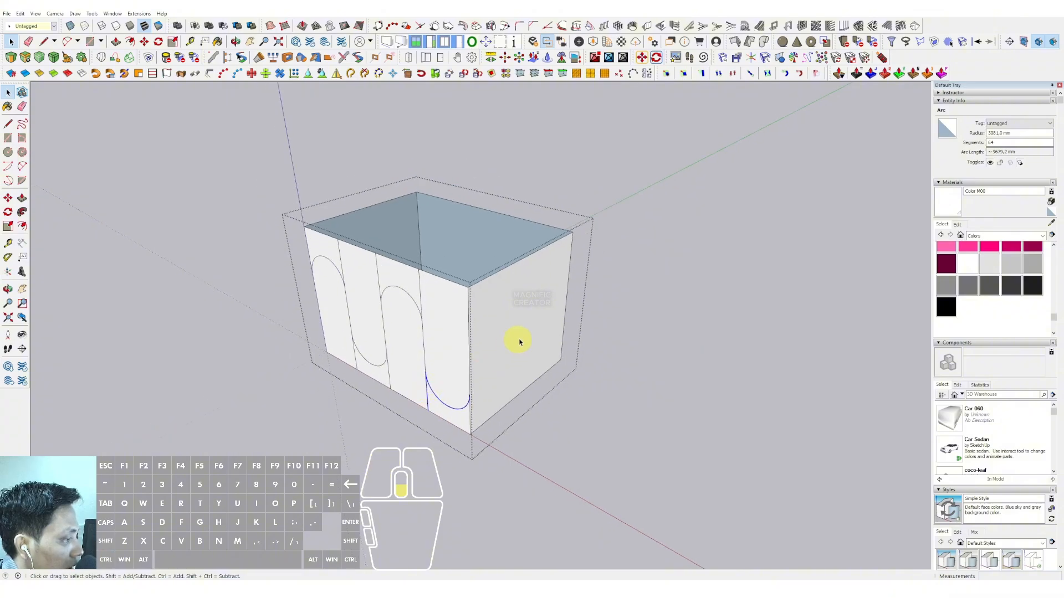
{"action": "left_click", "coordinate": [567, 296]}
{"action": "scroll", "coordinate": [561, 333], "scroll_direction": "up", "scroll_amount": 2}
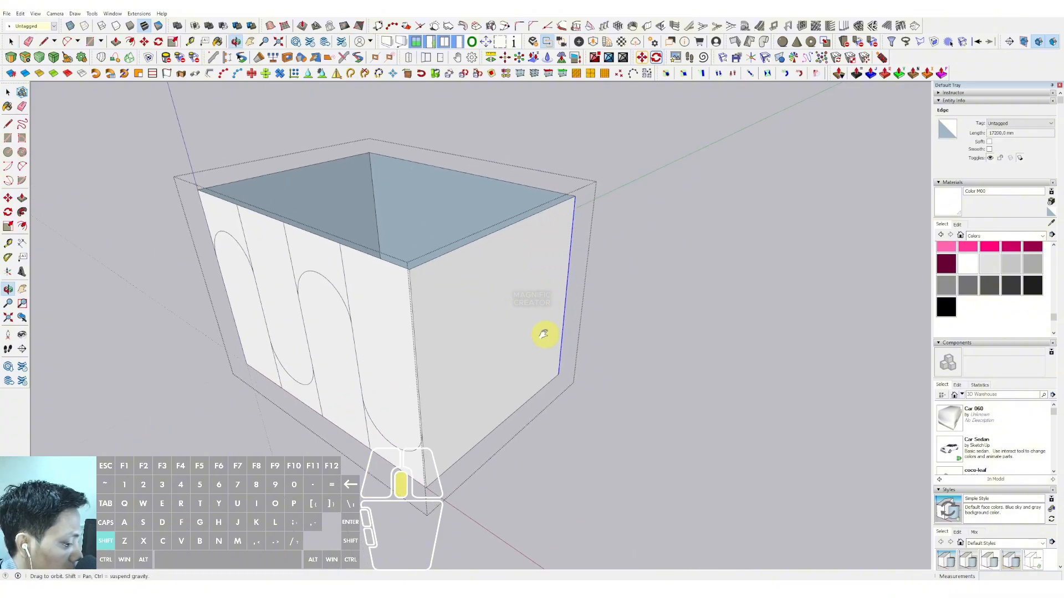
{"action": "key", "text": "m"}
{"action": "left_click", "coordinate": [569, 267]}
{"action": "key", "text": "ctrl"}
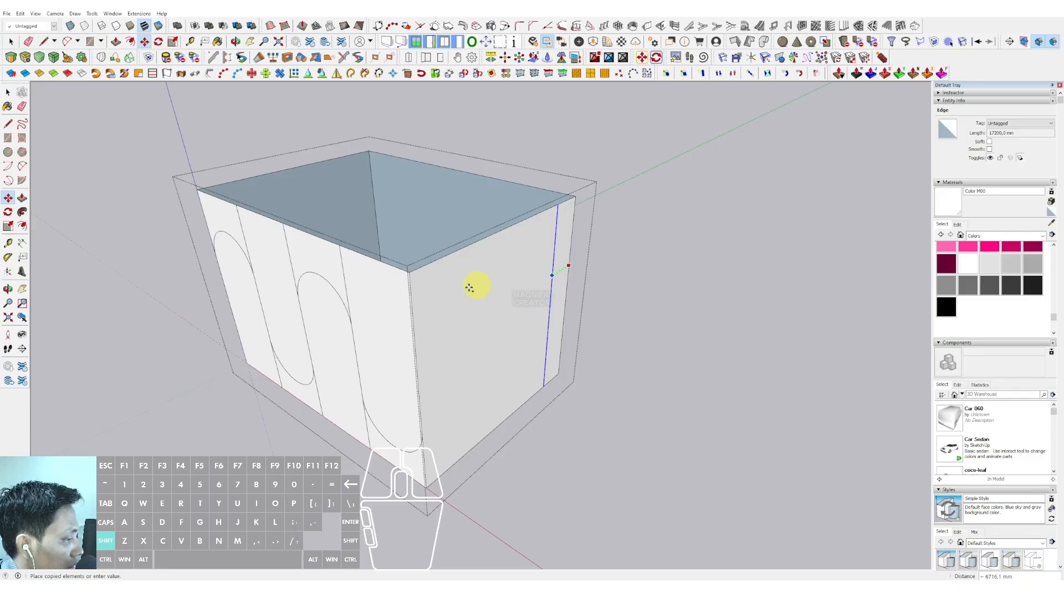
{"action": "left_click", "coordinate": [413, 310], "text": "shift"}
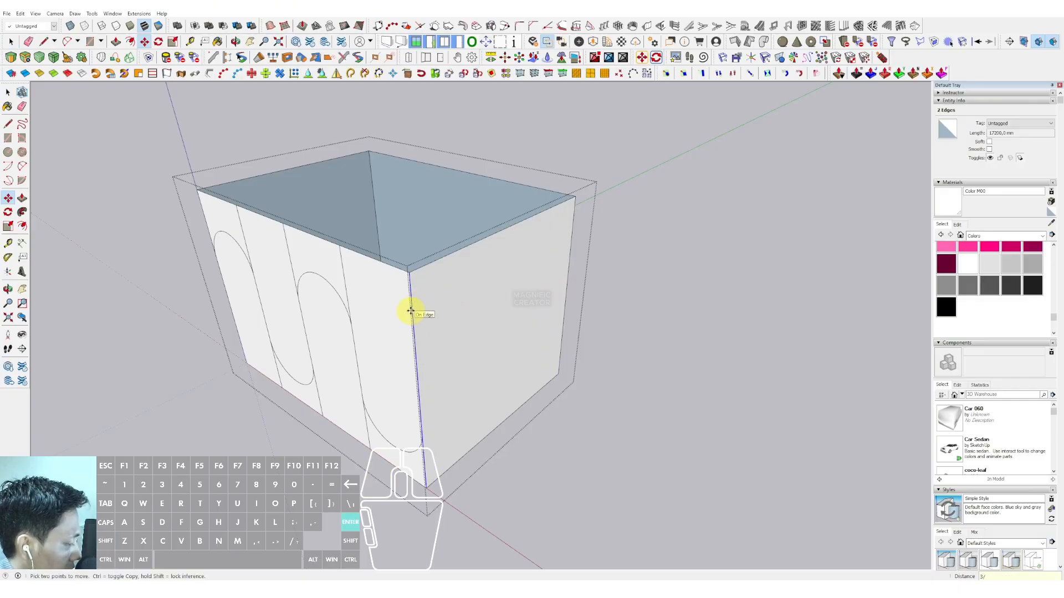
{"action": "key", "text": "Return"}
{"action": "key", "text": "space"}
Draw half-circle arcs on the side wall, bulging upward in the strip beside the front corner and downward in the middle strip.
{"action": "middle_click_drag", "start_coordinate": [427, 331], "coordinate": [454, 399]}
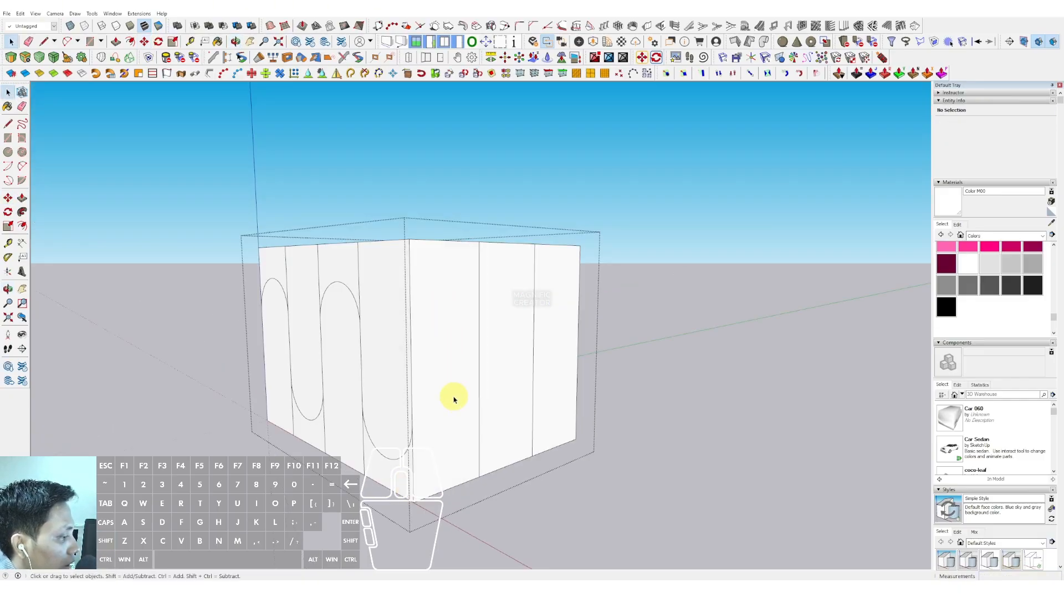
{"action": "key", "text": "a"}
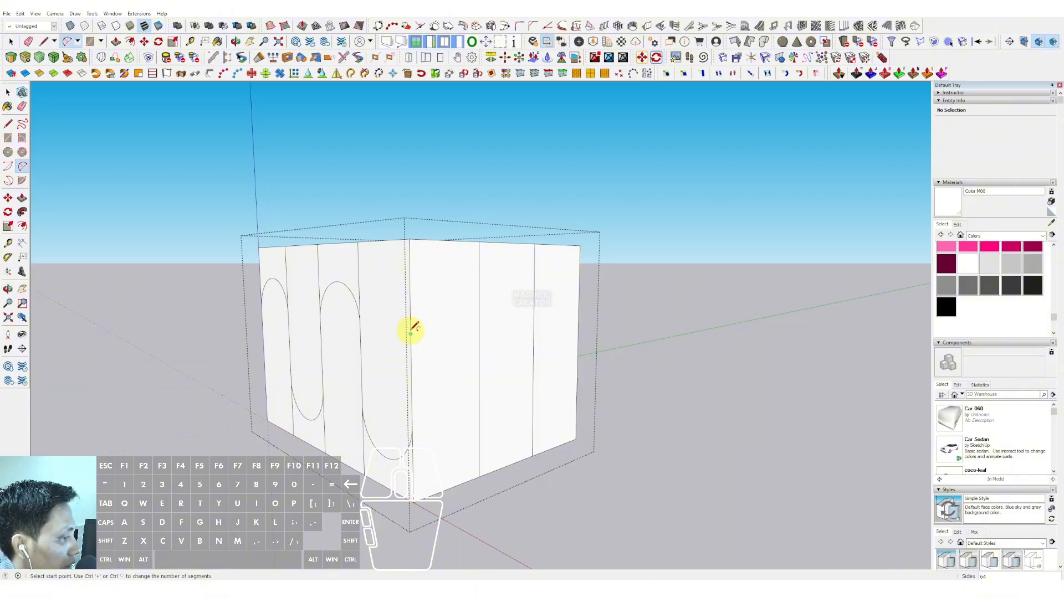
{"action": "left_click", "coordinate": [479, 326]}
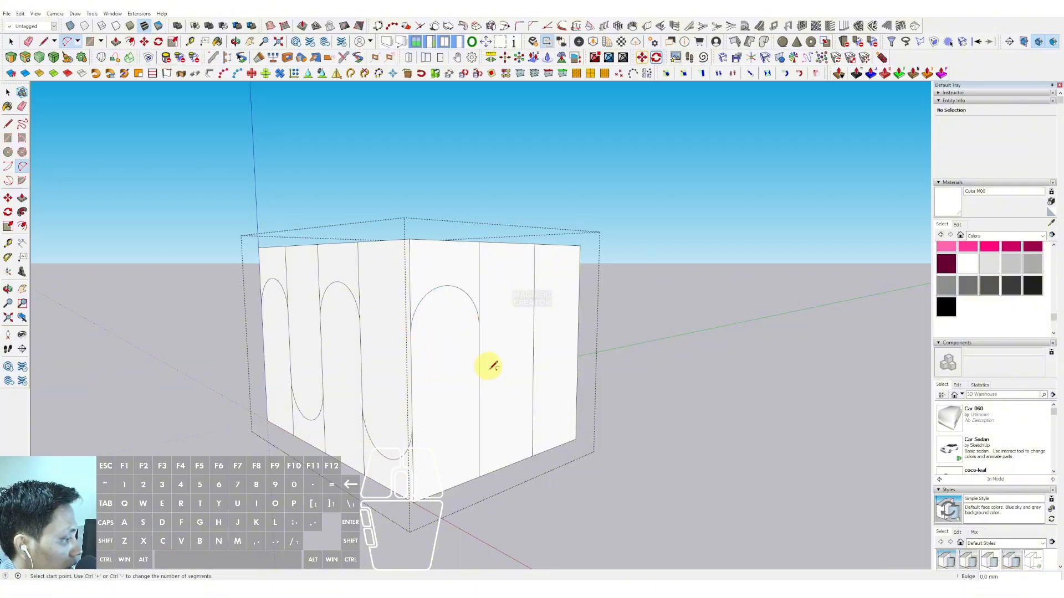
{"action": "left_click", "coordinate": [480, 404]}
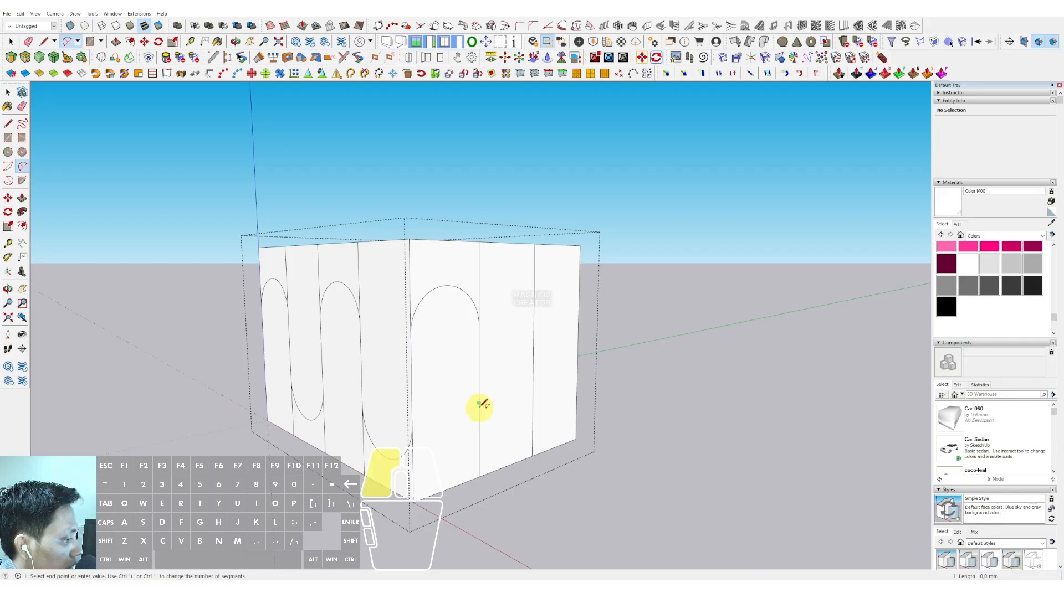
{"action": "left_click", "coordinate": [533, 389]}
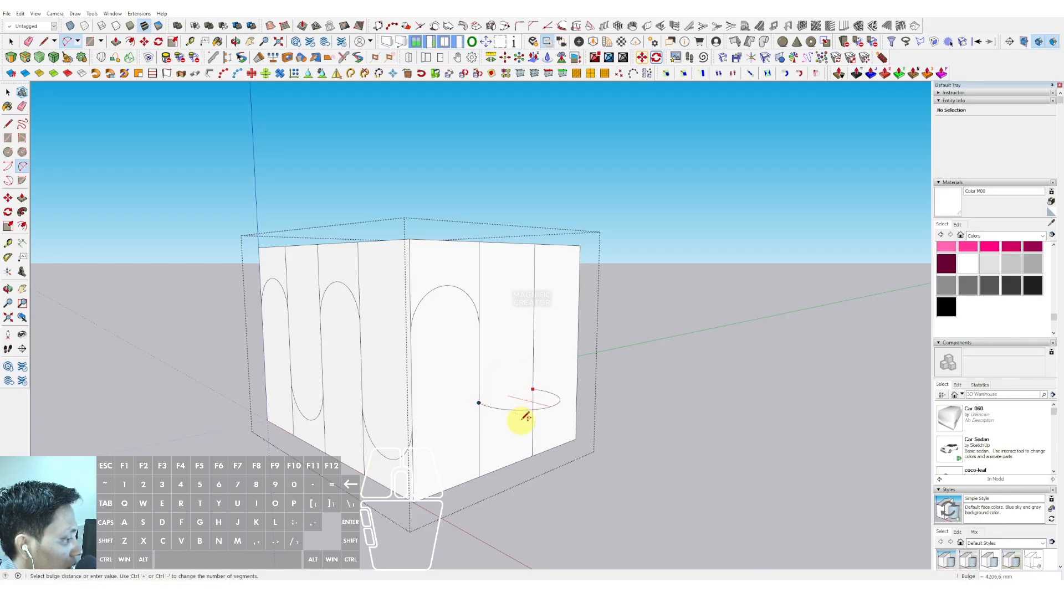
{"action": "left_click", "coordinate": [502, 433]}
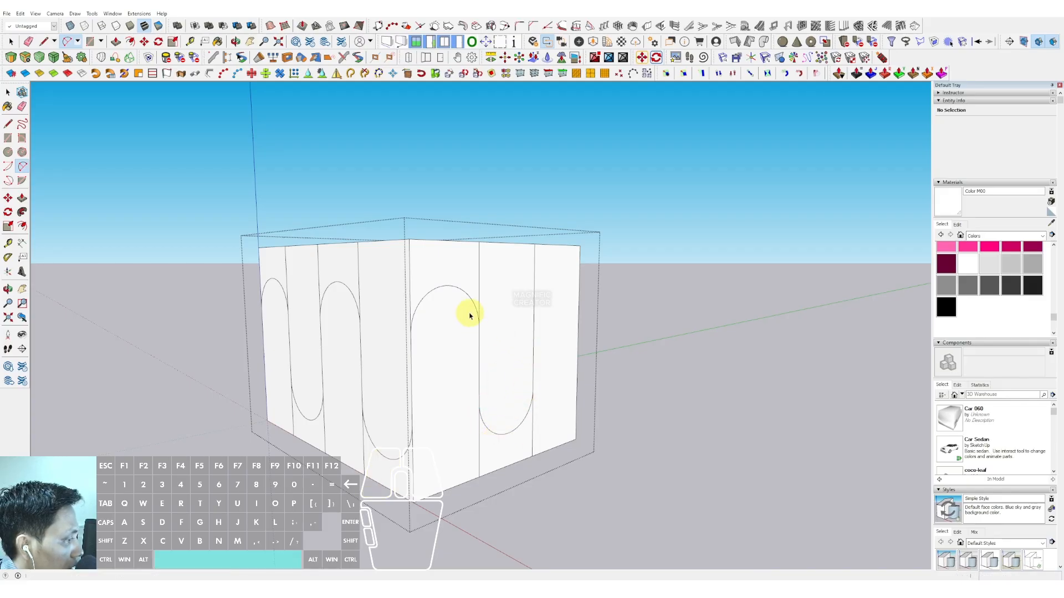
Copy the upper half-circle arc to the farthest strip of the side wall at the same height.
{"action": "key", "text": "space"}
{"action": "left_click", "coordinate": [467, 294]}
{"action": "scroll", "coordinate": [467, 294], "scroll_direction": "up", "scroll_amount": 3}
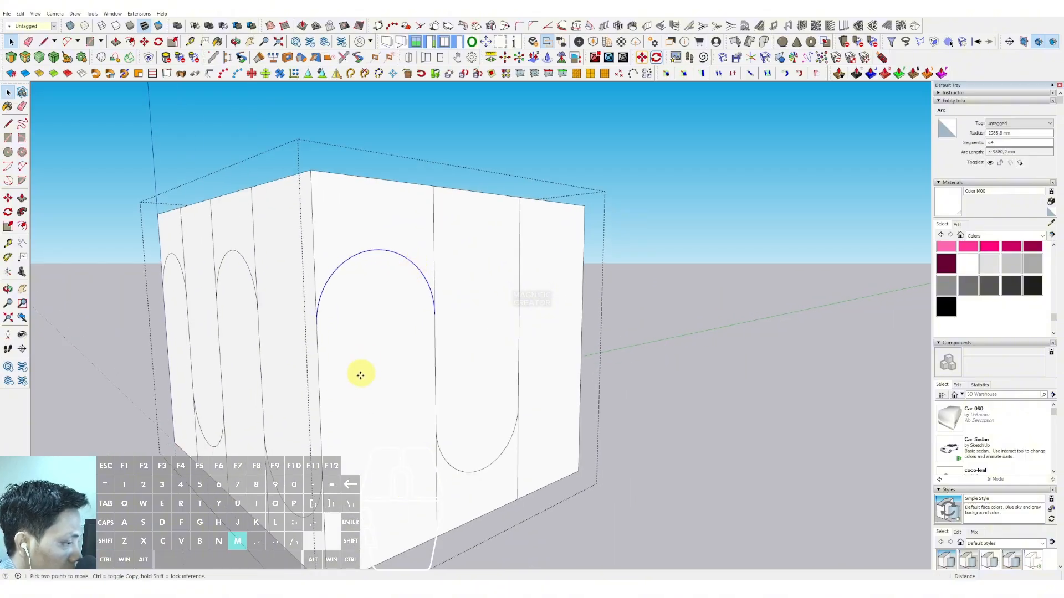
{"action": "left_click", "coordinate": [317, 350]}
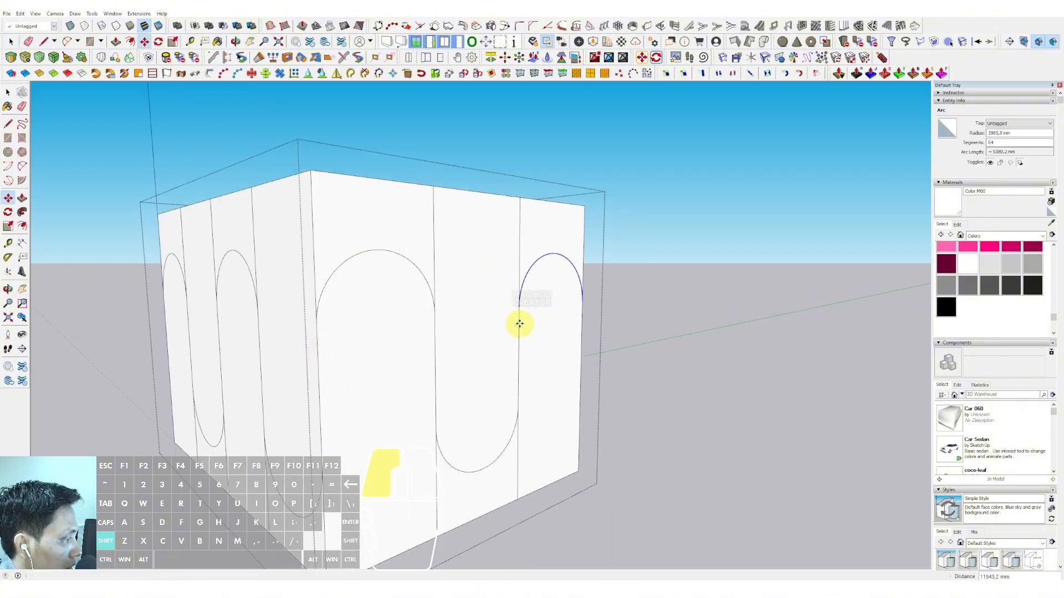
Copy the side wall's arcs and strip edges onto the opposite side wall at the same height.
{"action": "mouse_move", "coordinate": [519, 323]}
{"action": "middle_mouse_down"}
{"action": "mouse_move", "coordinate": [411, 328]}
{"action": "mouse_move", "coordinate": [500, 347]}
{"action": "mouse_move", "coordinate": [577, 323]}
{"action": "mouse_move", "coordinate": [415, 318]}
{"action": "mouse_move", "coordinate": [482, 316]}
{"action": "mouse_move", "coordinate": [393, 343]}
{"action": "mouse_move", "coordinate": [582, 321]}
{"action": "mouse_move", "coordinate": [411, 328]}
{"action": "mouse_move", "coordinate": [515, 344]}
{"action": "middle_mouse_up"}
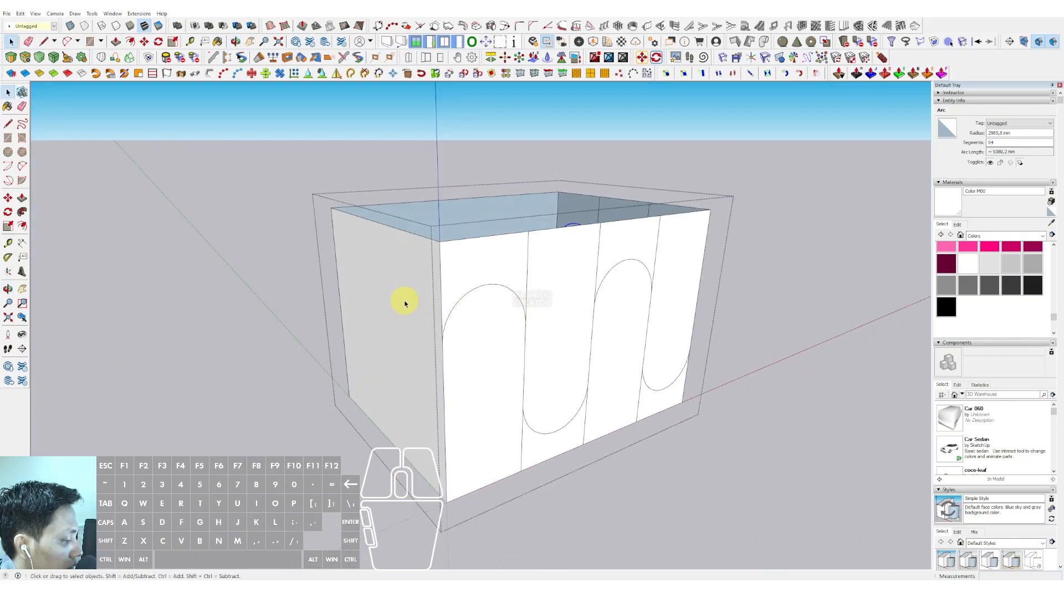
{"action": "middle_click_drag", "start_coordinate": [393, 340], "coordinate": [500, 272]}
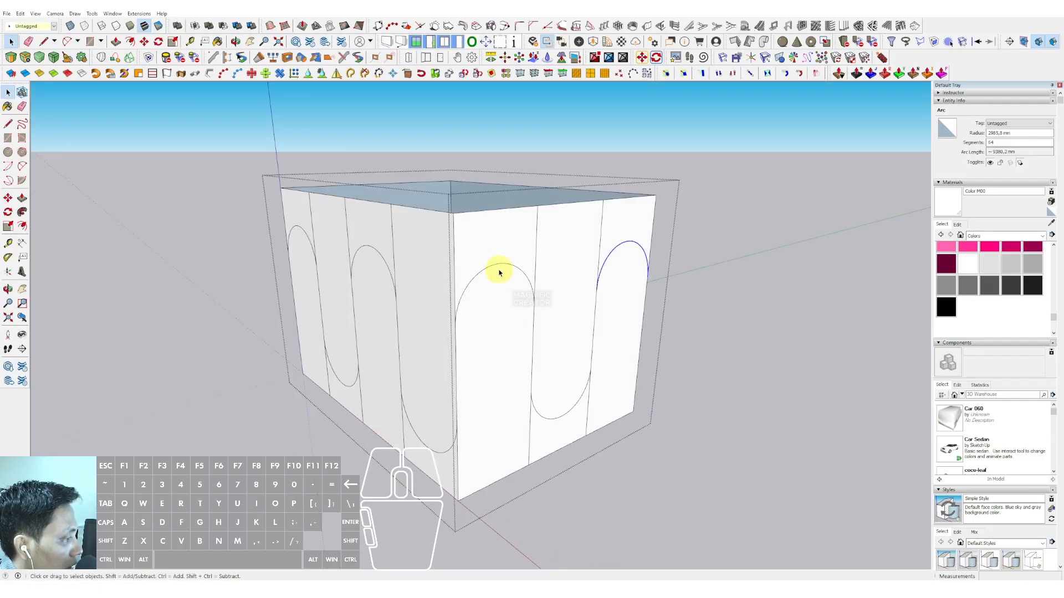
{"action": "left_click", "coordinate": [536, 256], "text": "shift"}
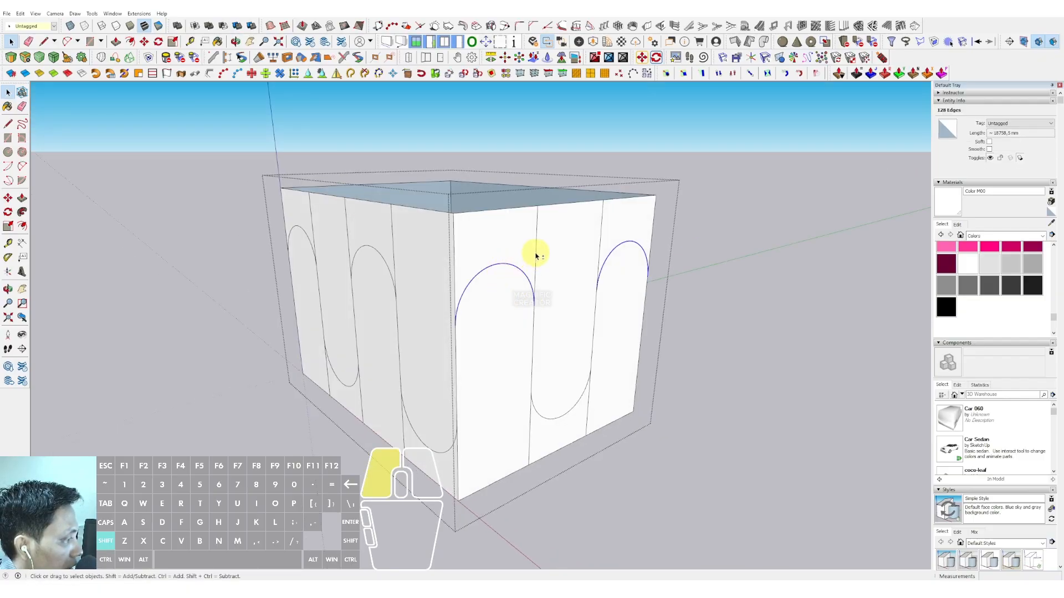
{"action": "left_click", "coordinate": [535, 327], "text": "shift"}
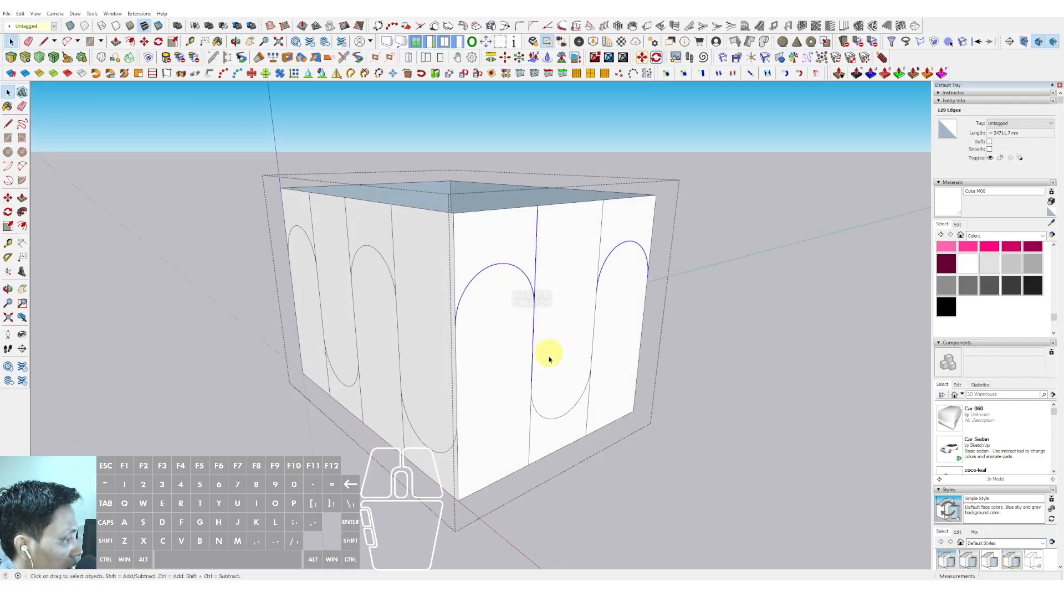
{"action": "middle_click_drag", "start_coordinate": [546, 351], "coordinate": [468, 417]}
{"action": "left_click", "coordinate": [536, 405], "text": "shift"}
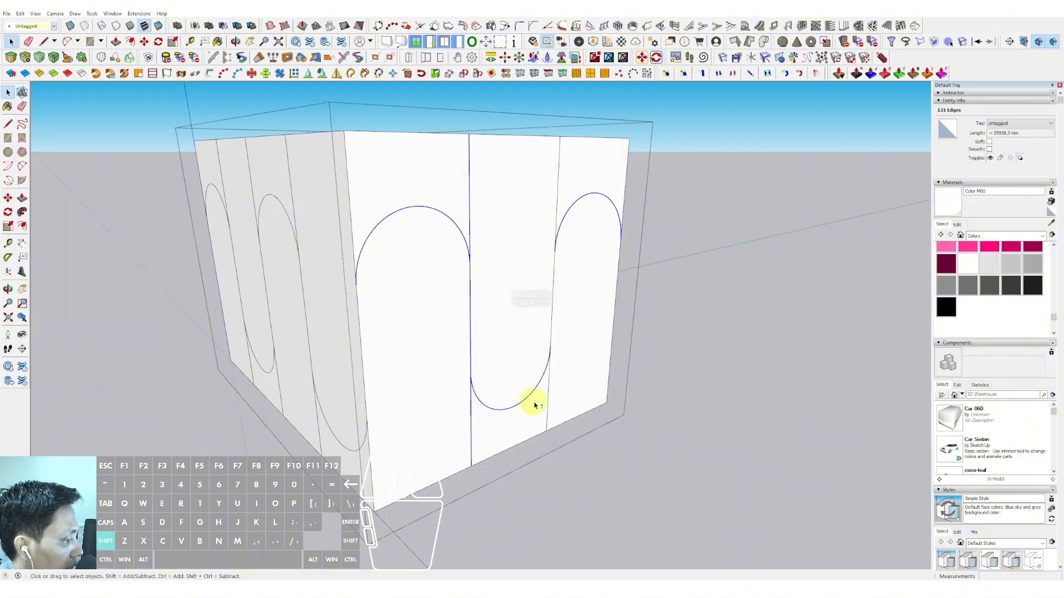
{"action": "left_click", "coordinate": [556, 209], "text": "shift"}
{"action": "middle_click_drag", "start_coordinate": [557, 209], "coordinate": [527, 332]}
{"action": "key", "text": "m"}
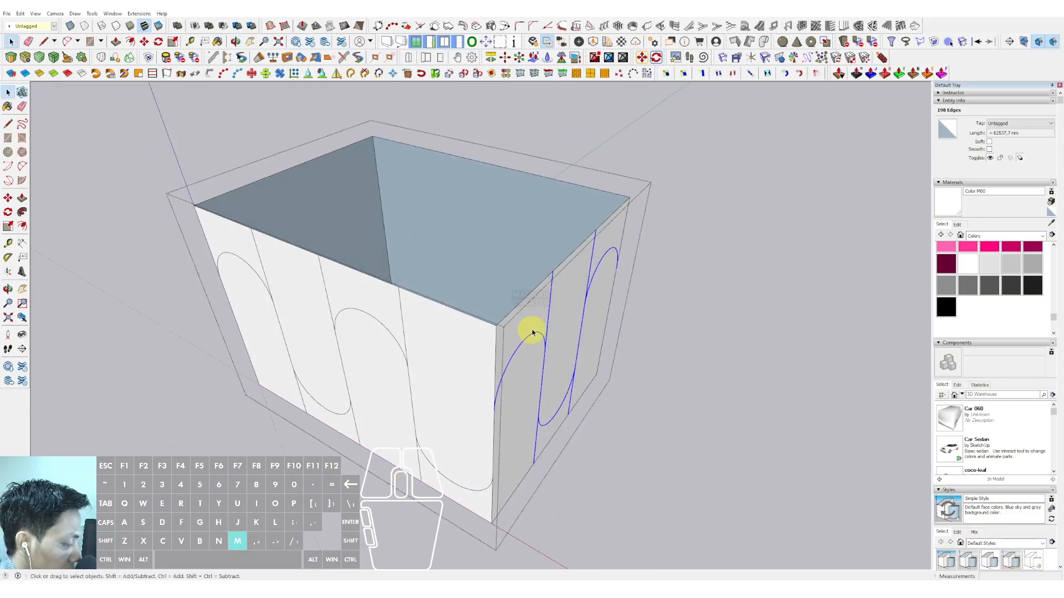
{"action": "key", "text": "ctrl"}
{"action": "left_click", "coordinate": [550, 306]}
{"action": "scroll", "coordinate": [742, 443], "scroll_direction": "down", "scroll_amount": 2, "text": "shift"}
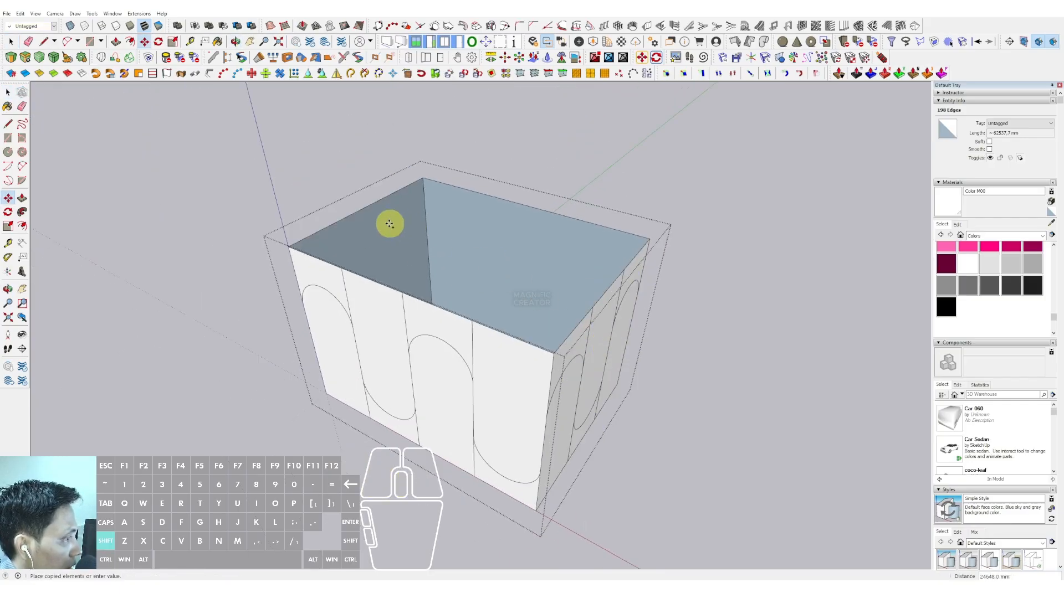
{"action": "left_click", "coordinate": [380, 230], "text": "shift"}
{"action": "key", "text": "space"}
Copy the front wall's arcs and strip edges onto the opposite long wall at the same height.
{"action": "scroll", "coordinate": [335, 301], "scroll_direction": "up", "scroll_amount": 2}
{"action": "left_click", "coordinate": [344, 293]}
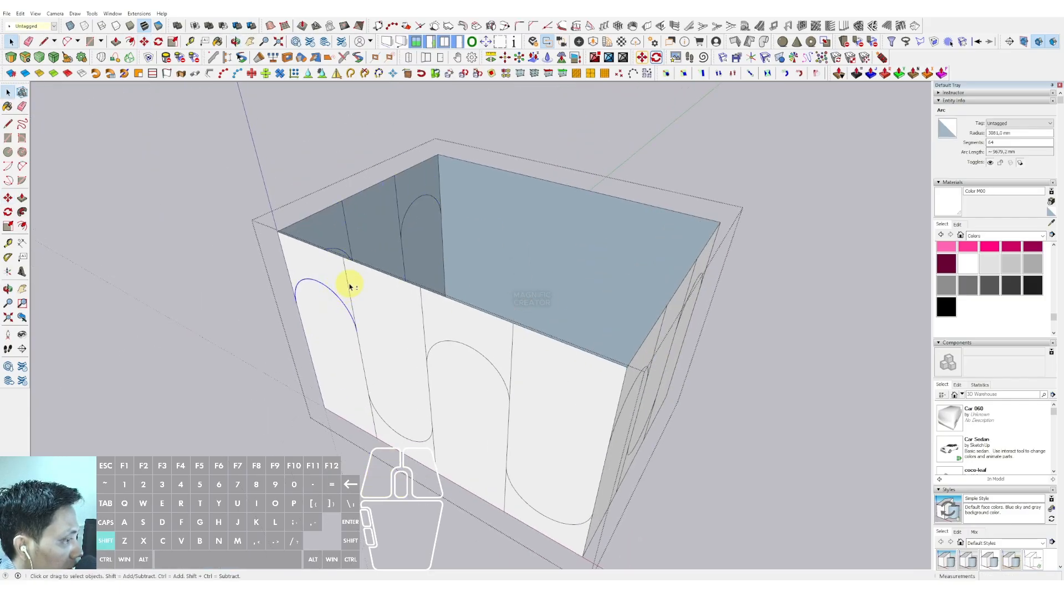
{"action": "left_click", "coordinate": [359, 343], "text": "shift"}
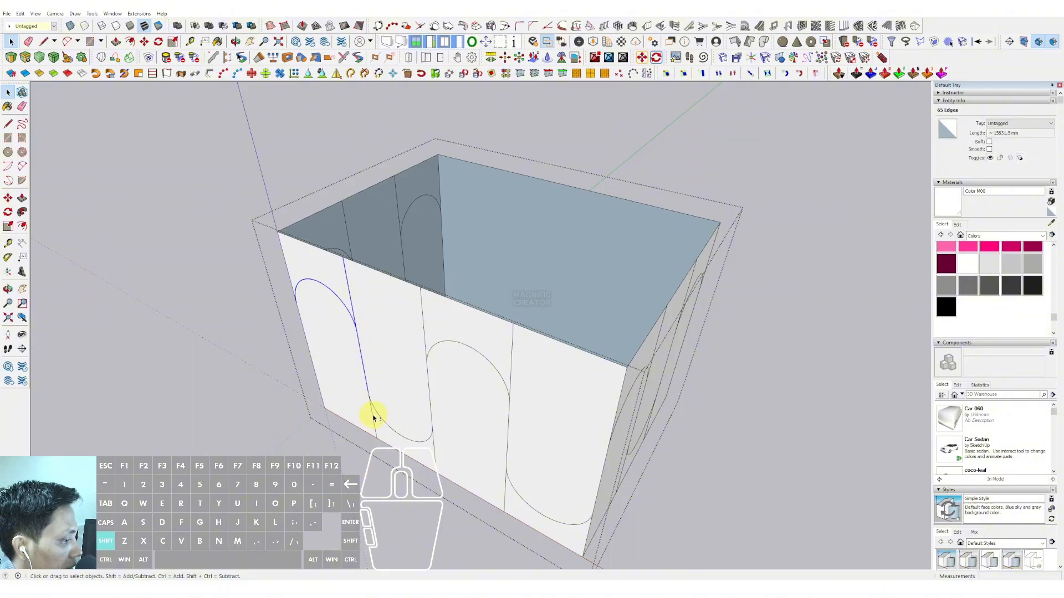
{"action": "left_click", "coordinate": [426, 334], "text": "shift"}
{"action": "left_click", "coordinate": [428, 375], "text": "shift"}
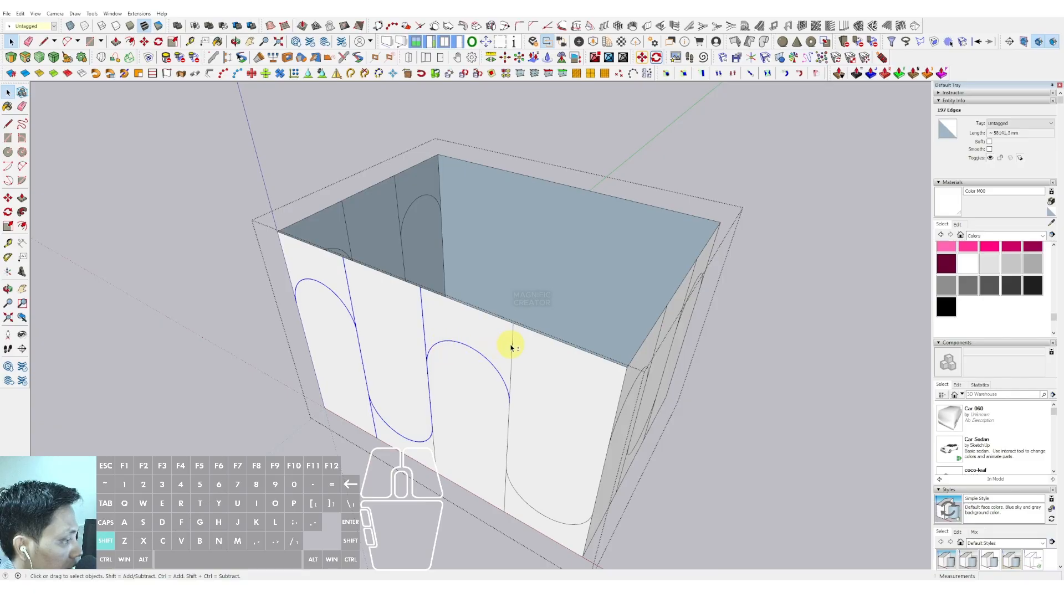
{"action": "left_click", "coordinate": [512, 346], "text": "shift"}
{"action": "middle_click_drag", "start_coordinate": [512, 347], "coordinate": [420, 348], "text": "shift"}
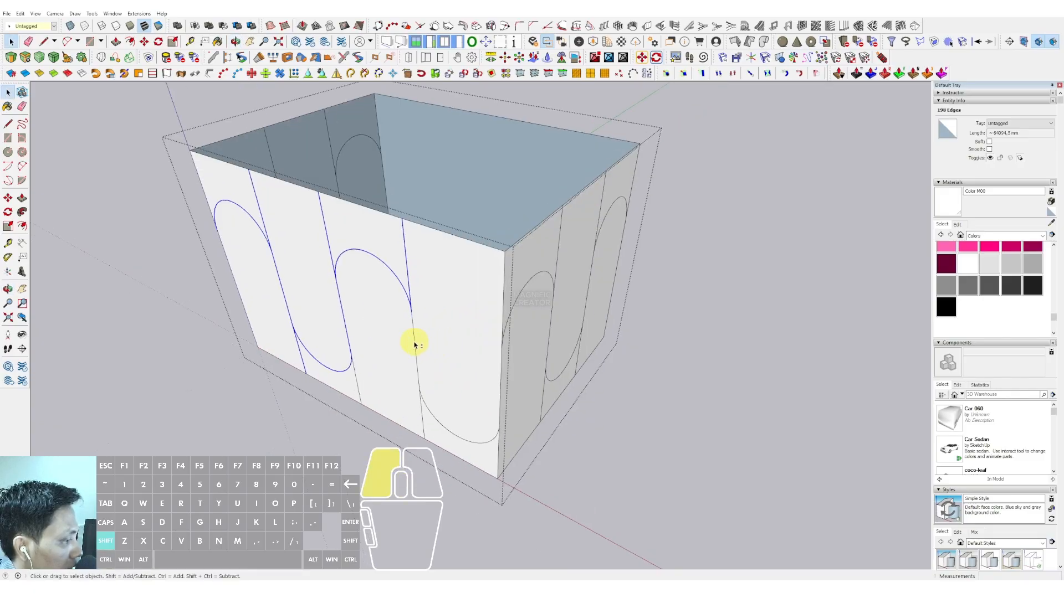
{"action": "left_click", "coordinate": [415, 345], "text": "shift"}
{"action": "left_click", "coordinate": [423, 415], "text": "shift"}
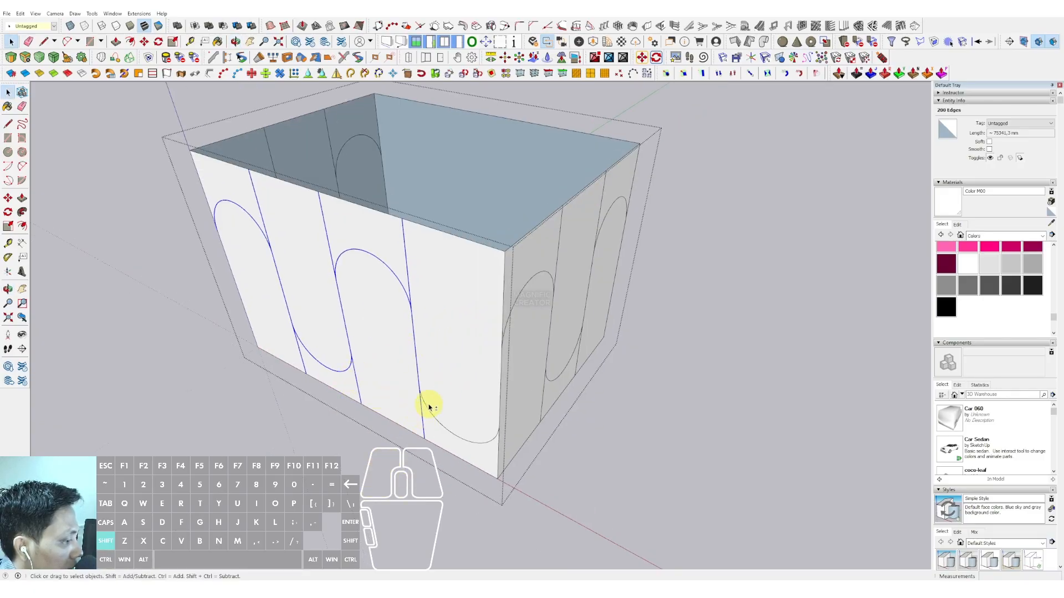
{"action": "left_click", "coordinate": [426, 406], "text": "shift"}
{"action": "middle_click_drag", "start_coordinate": [426, 406], "coordinate": [431, 378]}
{"action": "key", "text": "m"}
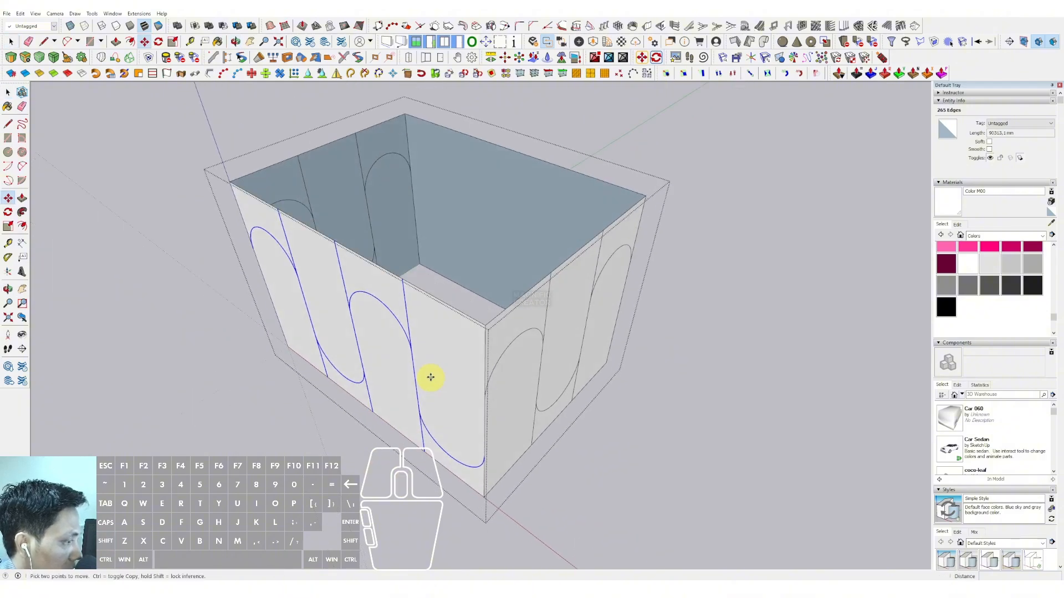
{"action": "left_click", "coordinate": [415, 375]}
{"action": "left_click", "coordinate": [527, 232]}
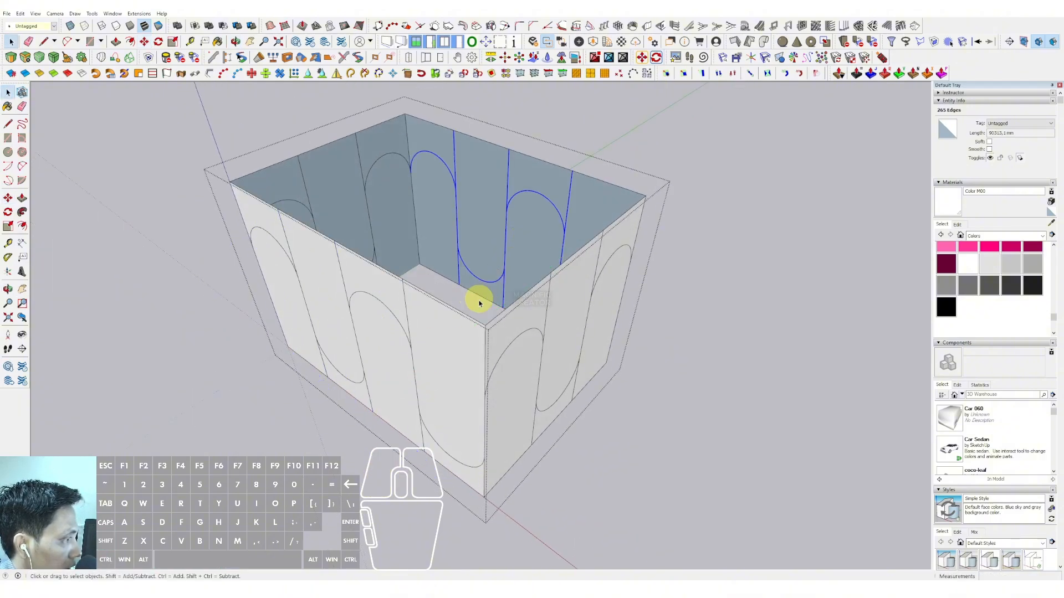
Show the rest of the model again around the wall shell and clear the selection.
{"action": "middle_click_drag", "start_coordinate": [477, 312], "coordinate": [289, 383]}
{"action": "middle_click_drag", "start_coordinate": [728, 373], "coordinate": [515, 367]}
{"action": "key", "text": "i"}
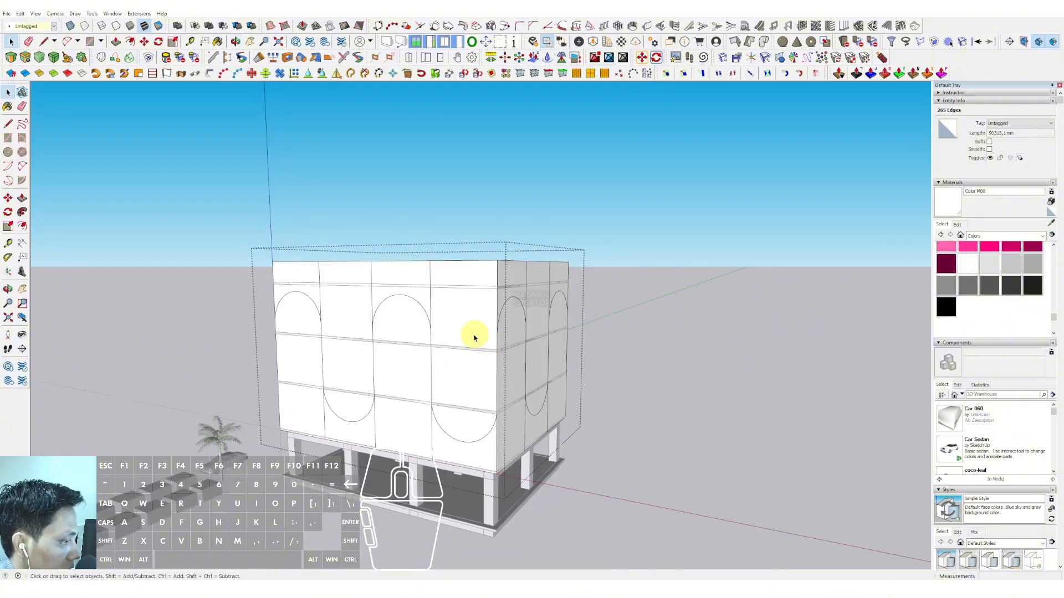
{"action": "scroll", "coordinate": [426, 411], "scroll_direction": "up", "scroll_amount": 2}
{"action": "middle_click_drag", "start_coordinate": [525, 309], "coordinate": [532, 285]}
{"action": "left_click", "coordinate": [671, 243]}
{"action": "middle_click_drag", "start_coordinate": [671, 243], "coordinate": [447, 259]}
Convert the entire wall shell into a lattice with Gray as the lattice material and Glass as the pane material.
{"action": "key", "text": "ctrl+a"}
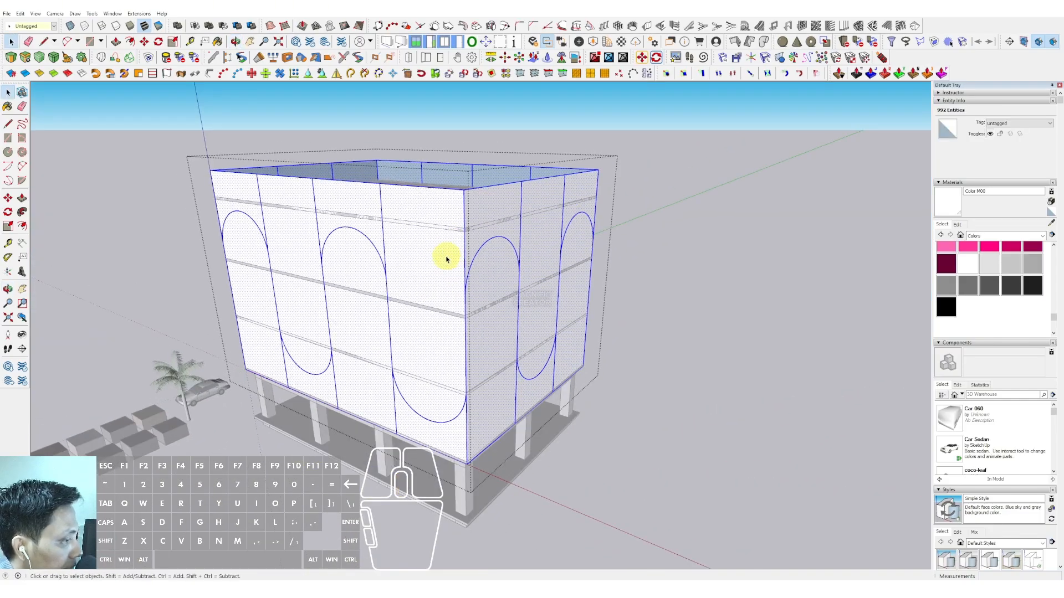
{"action": "left_click", "coordinate": [138, 15]}
{"action": "left_click", "coordinate": [158, 108]}
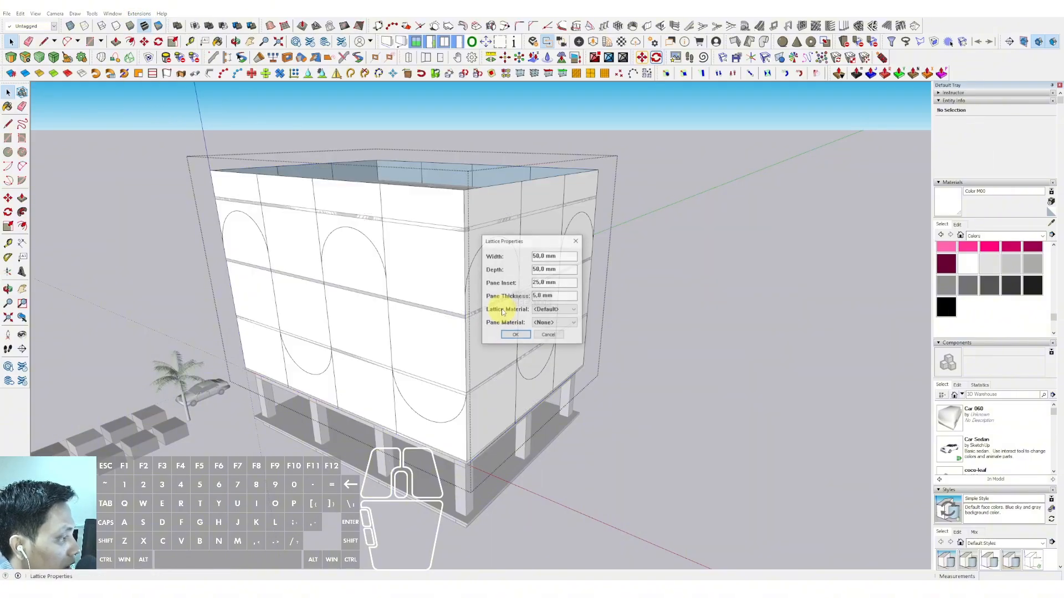
{"action": "left_click", "coordinate": [547, 323]}
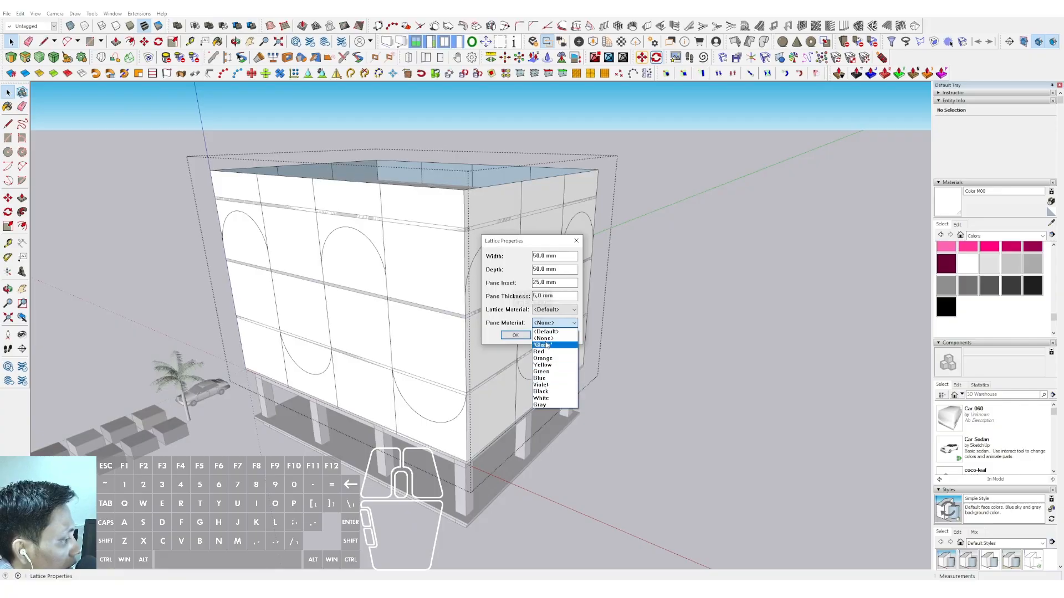
{"action": "left_click", "coordinate": [546, 345]}
{"action": "left_click", "coordinate": [549, 310]}
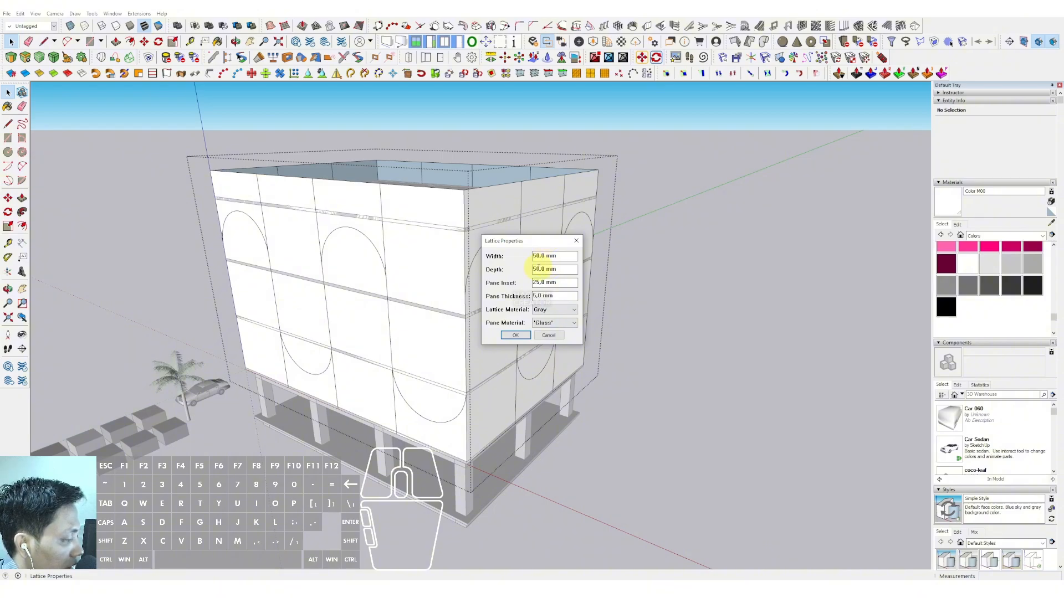
{"action": "left_click", "coordinate": [515, 336]}
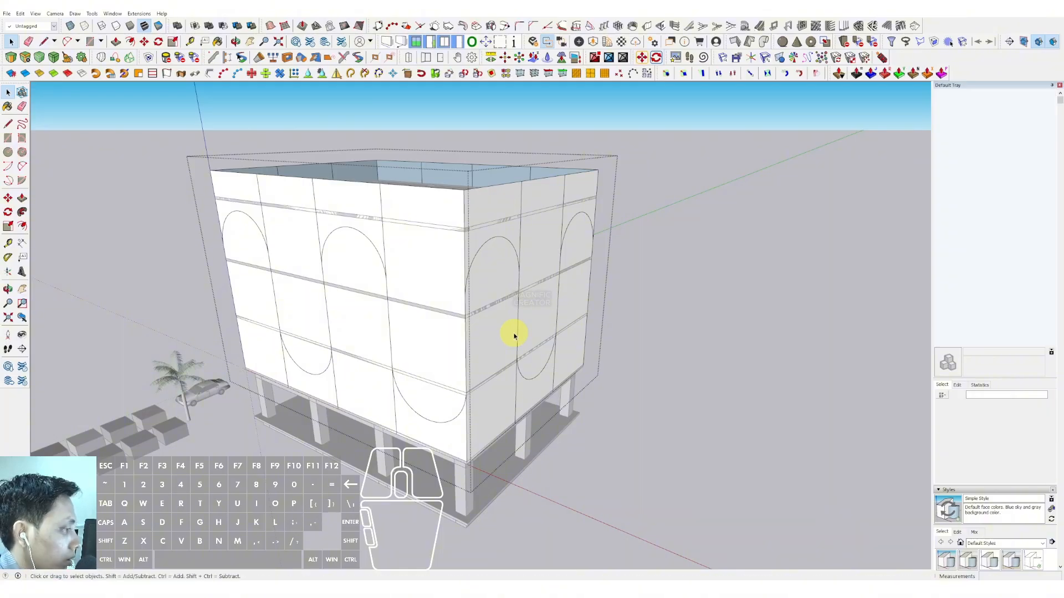
{"action": "middle_click_drag", "start_coordinate": [515, 335], "coordinate": [538, 351]}
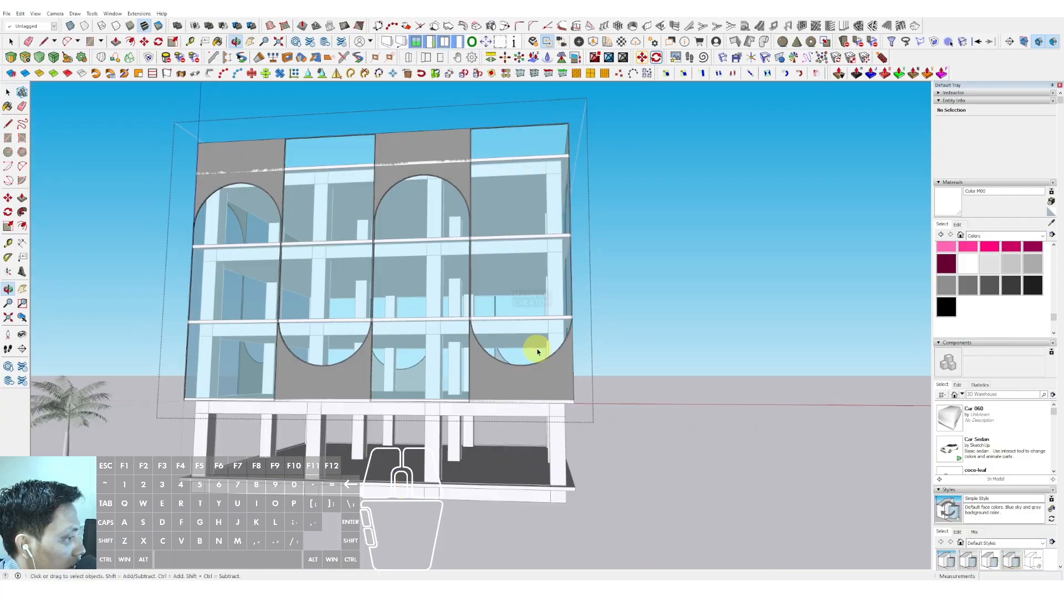
{"action": "middle_click_drag", "start_coordinate": [415, 265], "coordinate": [443, 368], "text": "shift"}
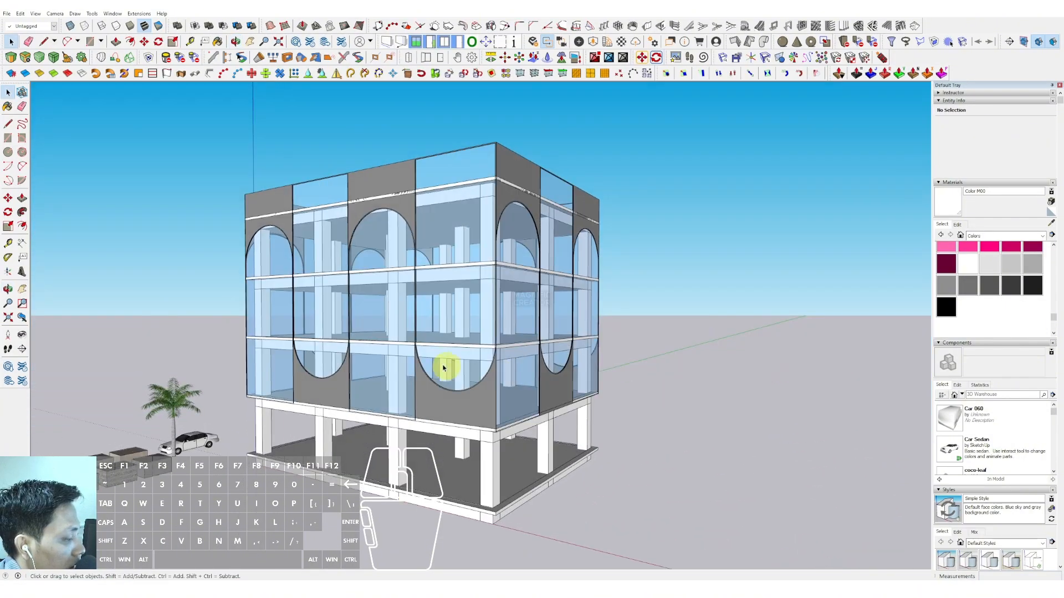
Open the top floor slab for editing and offset its top outline slightly inward to form a thin edge strip.
{"action": "scroll", "coordinate": [382, 241], "scroll_direction": "up", "scroll_amount": 3}
{"action": "scroll", "coordinate": [447, 302], "scroll_direction": "up", "scroll_amount": 5}
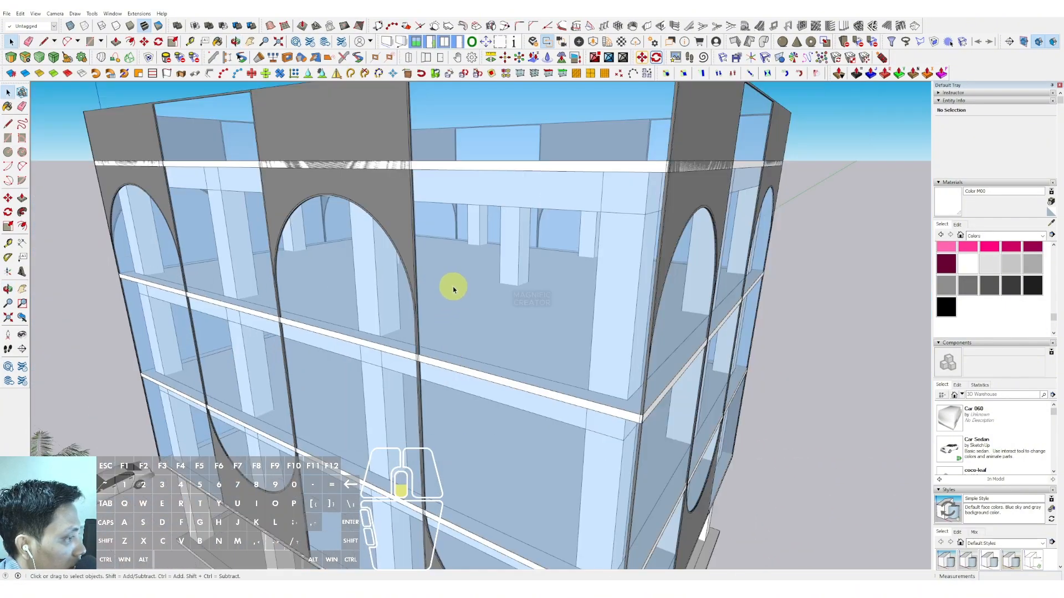
{"action": "scroll", "coordinate": [453, 289], "scroll_direction": "down", "scroll_amount": 5}
{"action": "middle_click_drag", "start_coordinate": [415, 280], "coordinate": [580, 340]}
{"action": "scroll", "coordinate": [672, 304], "scroll_direction": "up", "scroll_amount": 5}
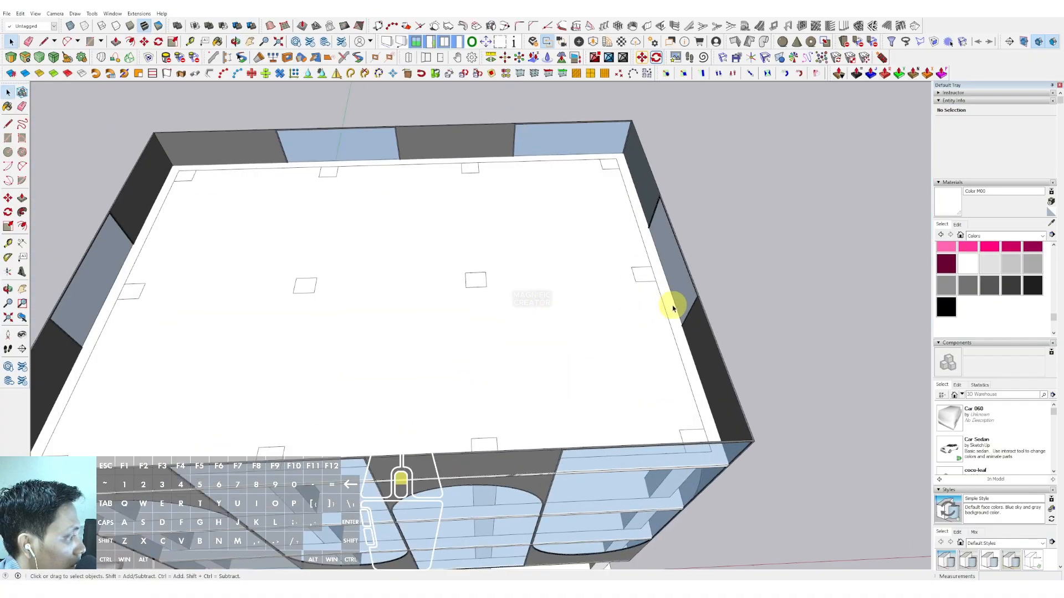
{"action": "double_click", "coordinate": [667, 306]}
{"action": "scroll", "coordinate": [668, 295], "scroll_direction": "down", "scroll_amount": 5}
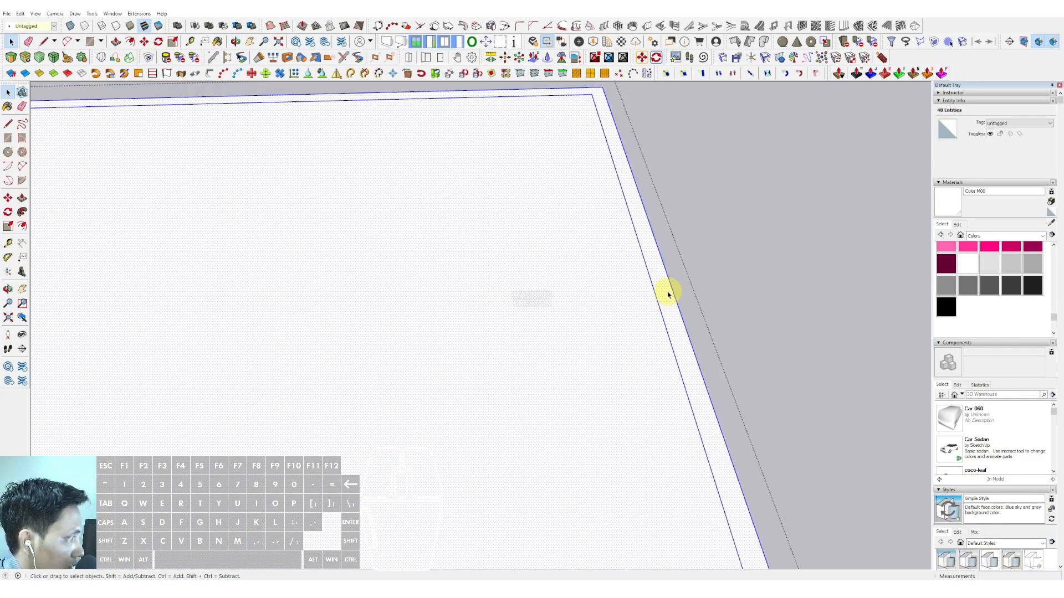
{"action": "middle_click_drag", "start_coordinate": [662, 318], "coordinate": [557, 291]}
{"action": "scroll", "coordinate": [558, 292], "scroll_direction": "up", "scroll_amount": 2}
{"action": "scroll", "coordinate": [558, 292], "scroll_direction": "up", "scroll_amount": 2}
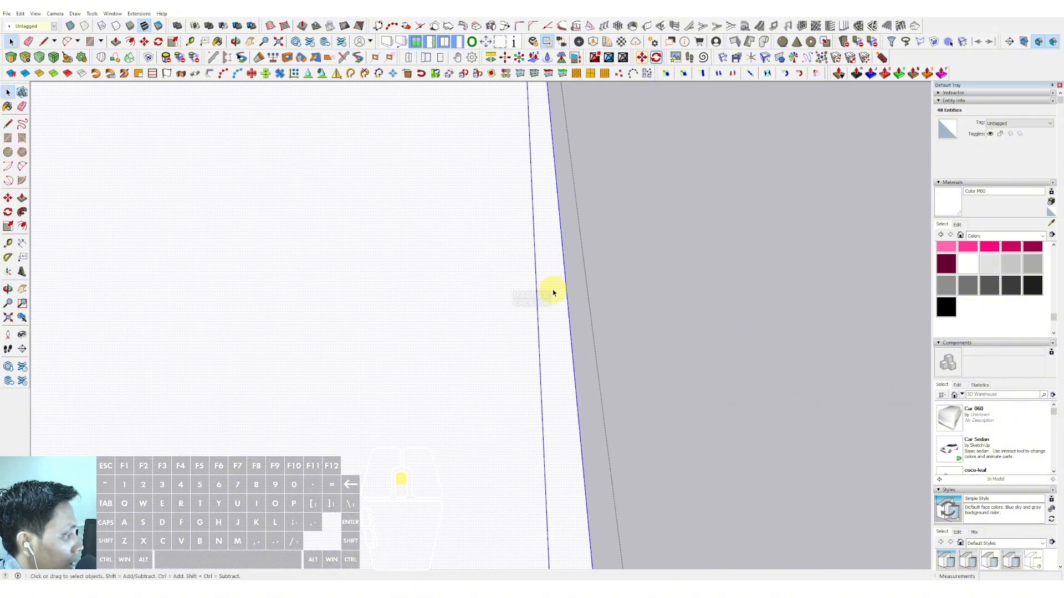
{"action": "key", "text": "f"}
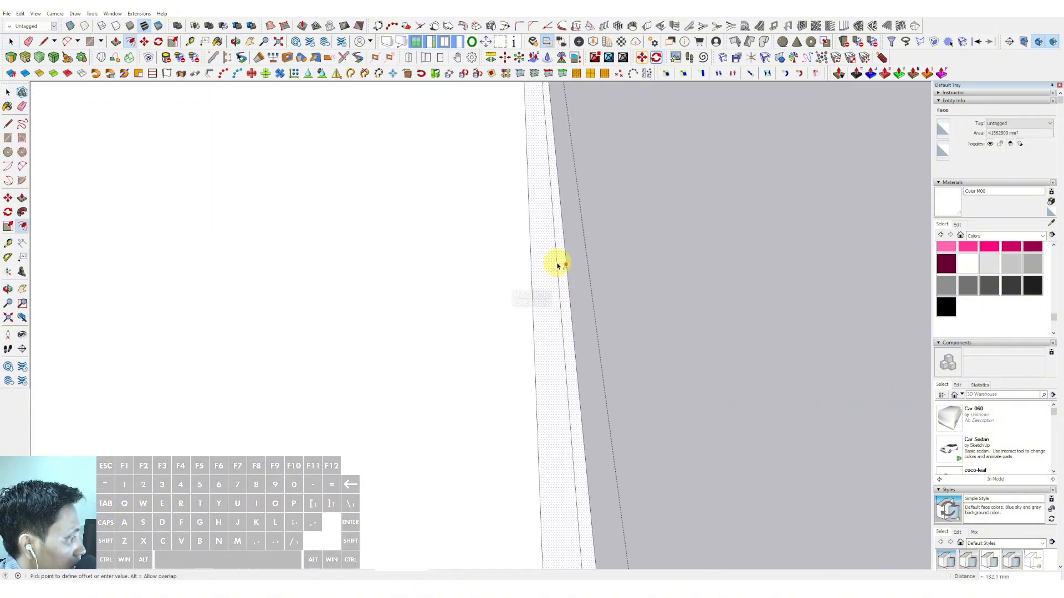
Push the slab's thin outer edge strip down 200 mm to cut the slab back from the facade.
{"action": "key", "text": "space"}
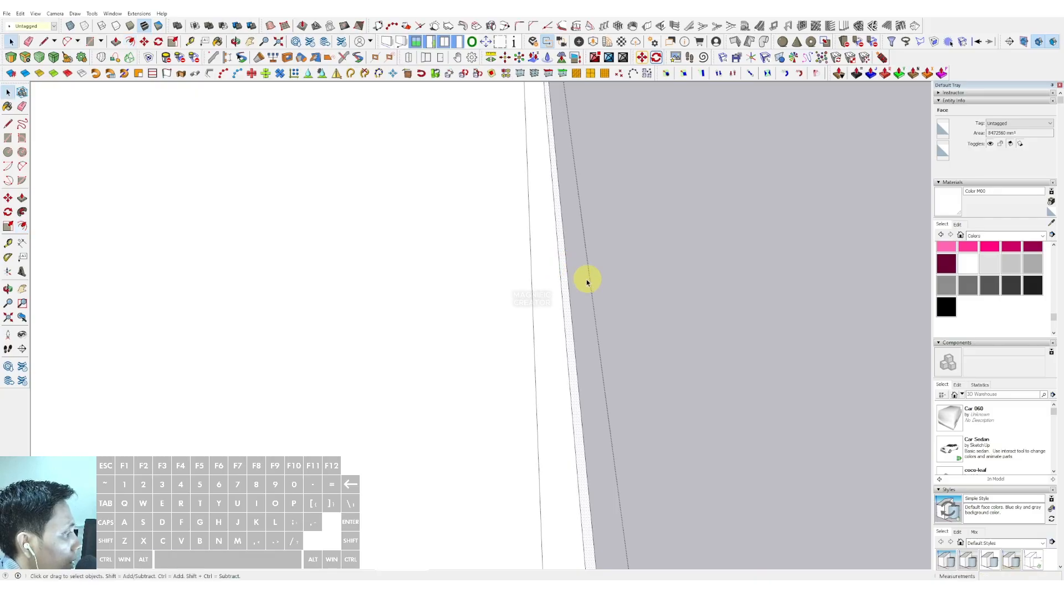
{"action": "middle_click_drag", "start_coordinate": [587, 280], "coordinate": [598, 301]}
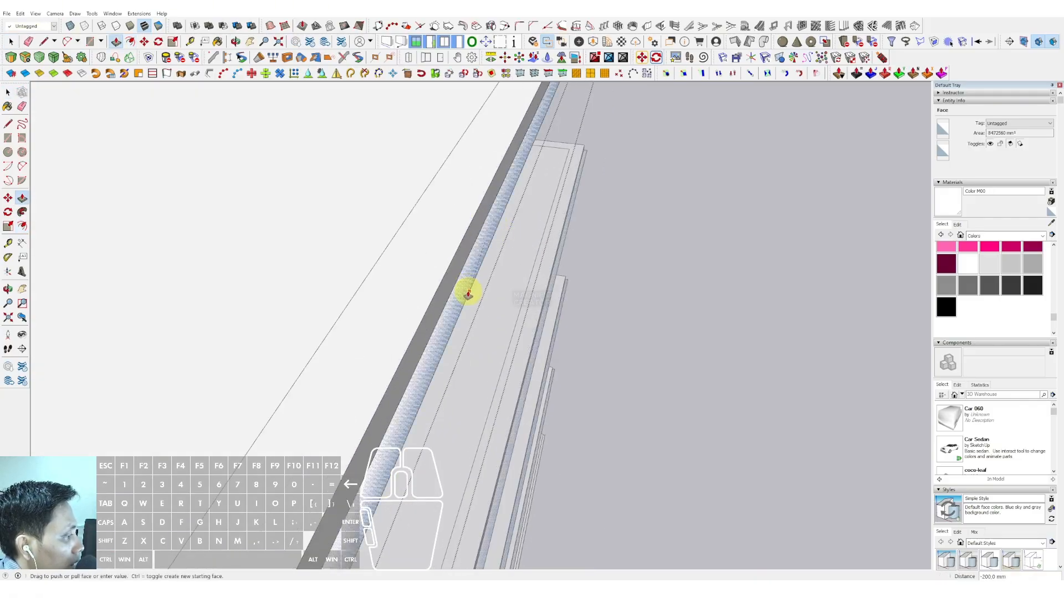
{"action": "scroll", "coordinate": [457, 282], "scroll_direction": "down", "scroll_amount": 10}
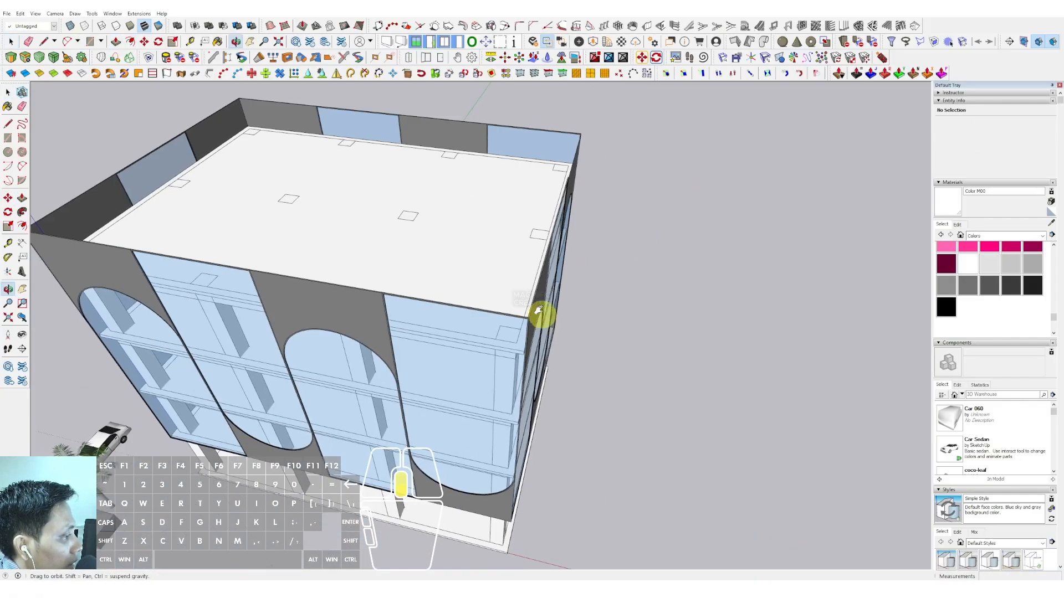
Examine the arched glass facade and the slab edges from several sides of the building.
{"action": "middle_click_drag", "start_coordinate": [542, 311], "coordinate": [589, 205]}
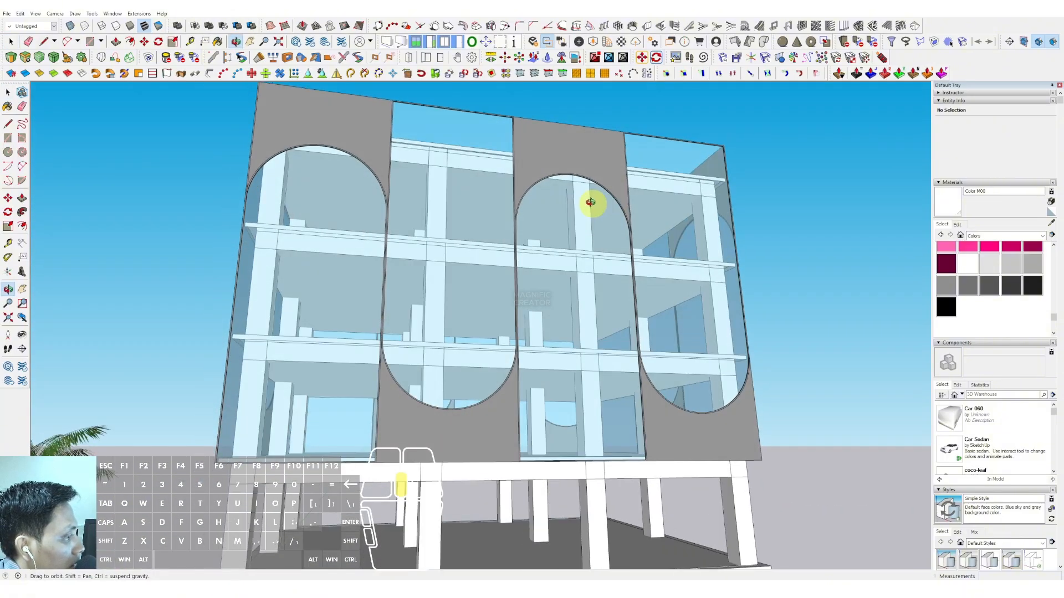
{"action": "scroll", "coordinate": [408, 240], "scroll_direction": "up", "scroll_amount": 3}
{"action": "middle_click_drag", "start_coordinate": [408, 240], "coordinate": [511, 253]}
{"action": "scroll", "coordinate": [495, 258], "scroll_direction": "up", "scroll_amount": 2}
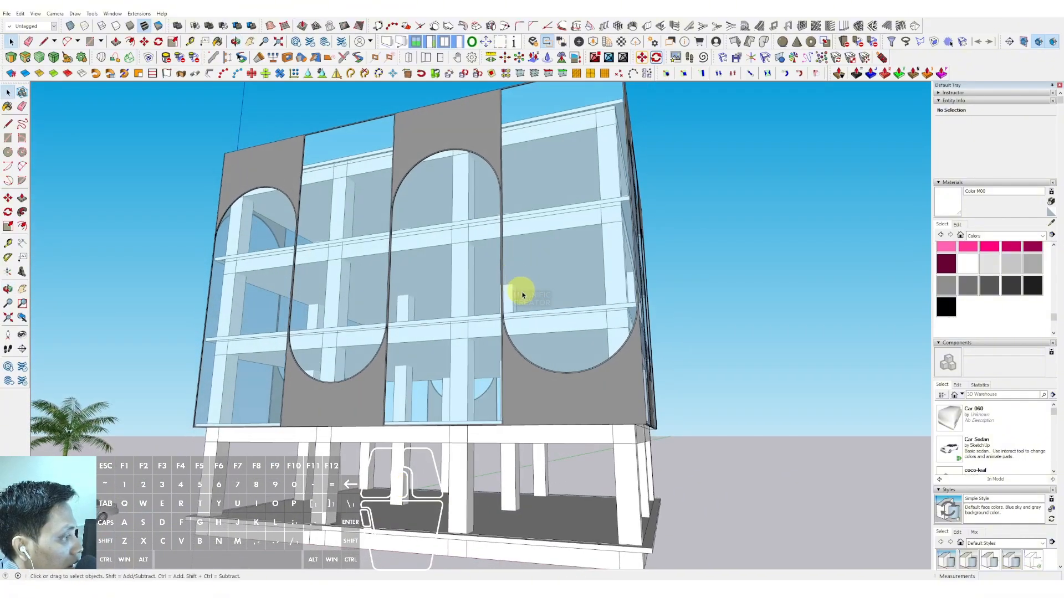
{"action": "middle_click_drag", "start_coordinate": [522, 295], "coordinate": [442, 311]}
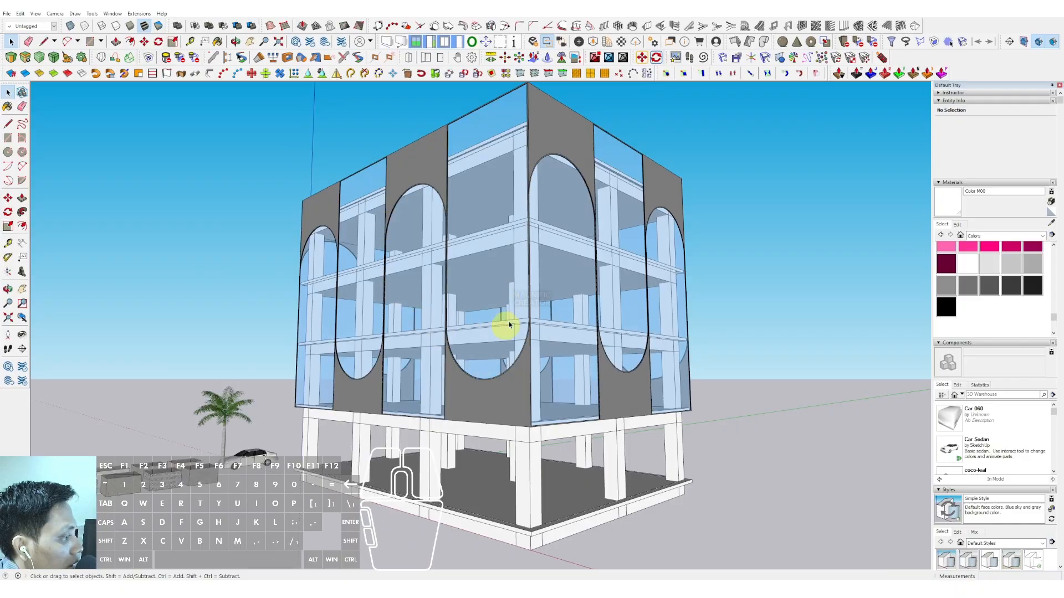
{"action": "scroll", "coordinate": [591, 276], "scroll_direction": "up", "scroll_amount": 5}
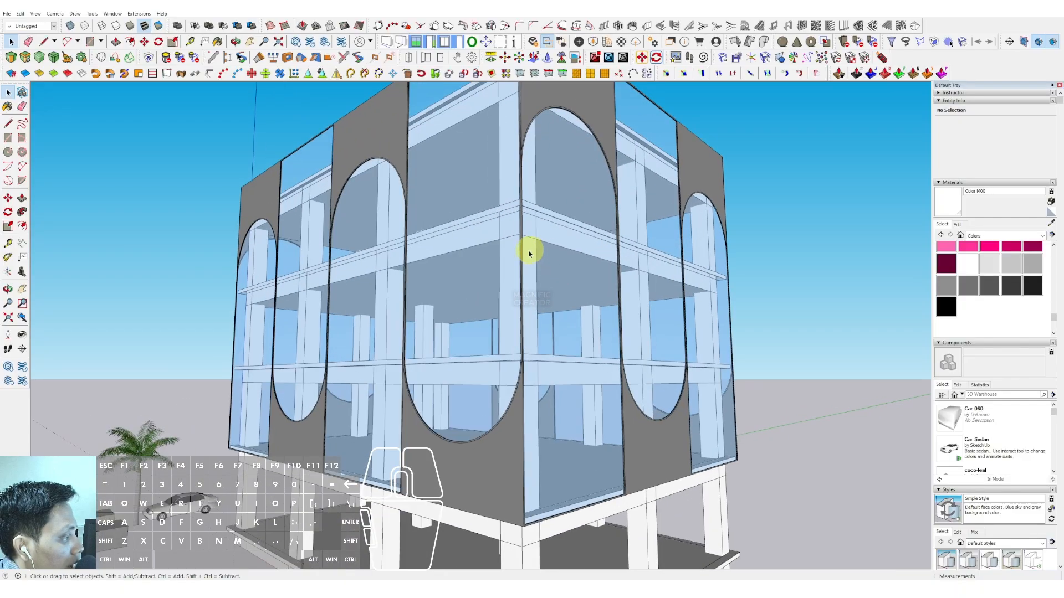
{"action": "middle_click_drag", "start_coordinate": [582, 333], "coordinate": [465, 325]}
{"action": "middle_click_drag", "start_coordinate": [734, 328], "coordinate": [553, 310]}
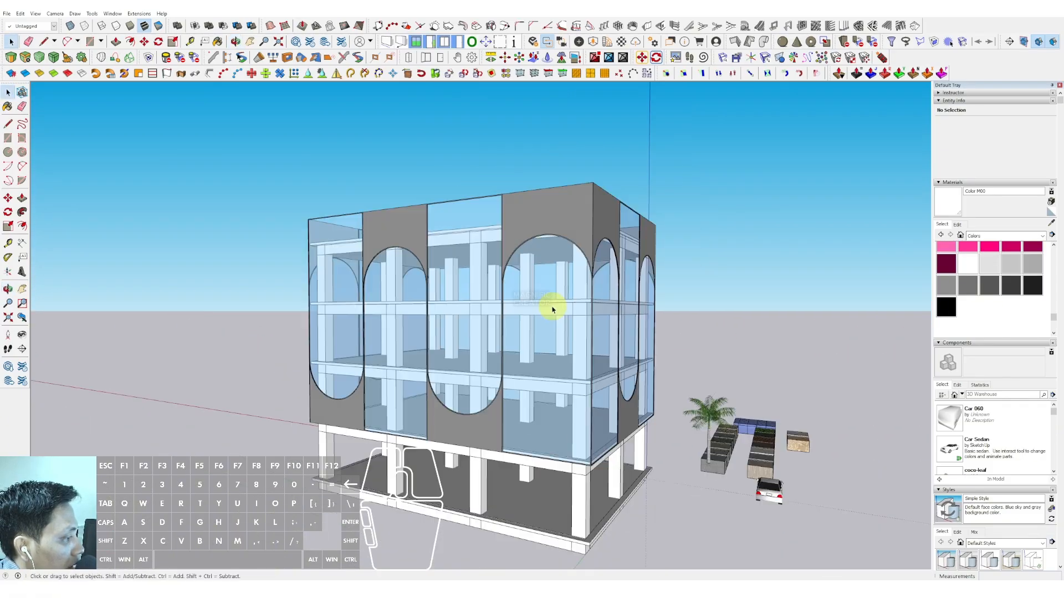
Draw a rectangle on the ground-floor slab spanning the outer corners of diagonally opposite corner columns.
{"action": "middle_click_drag", "start_coordinate": [518, 381], "coordinate": [610, 399]}
{"action": "scroll", "coordinate": [609, 399], "scroll_direction": "up", "scroll_amount": 5}
{"action": "key", "text": "r"}
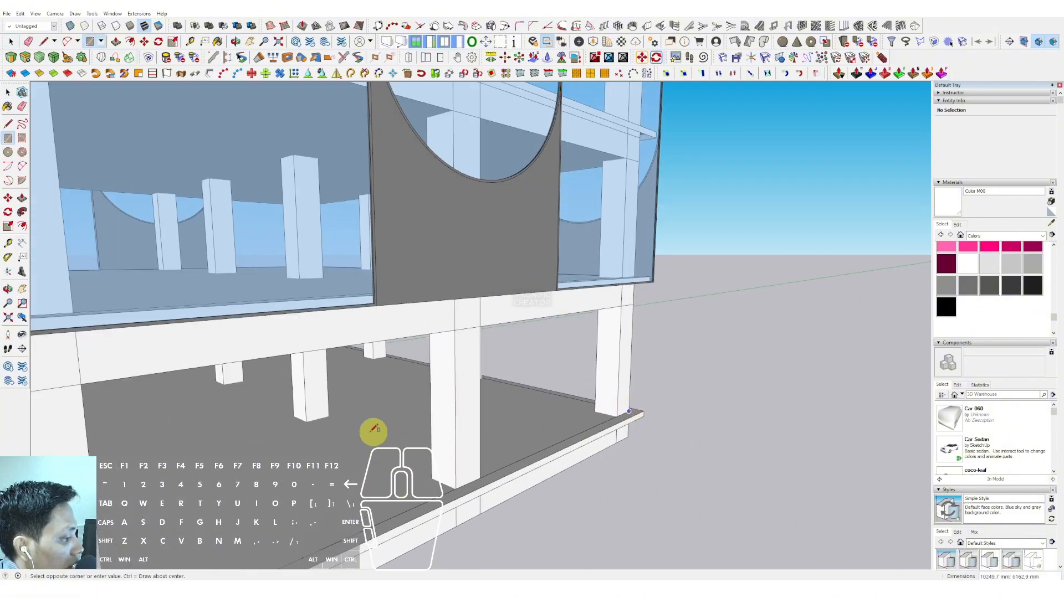
{"action": "scroll", "coordinate": [382, 424], "scroll_direction": "down", "scroll_amount": 5}
{"action": "scroll", "coordinate": [241, 376], "scroll_direction": "up", "scroll_amount": 5}
{"action": "middle_click_drag", "start_coordinate": [258, 378], "coordinate": [438, 395]}
{"action": "scroll", "coordinate": [207, 424], "scroll_direction": "up", "scroll_amount": 3}
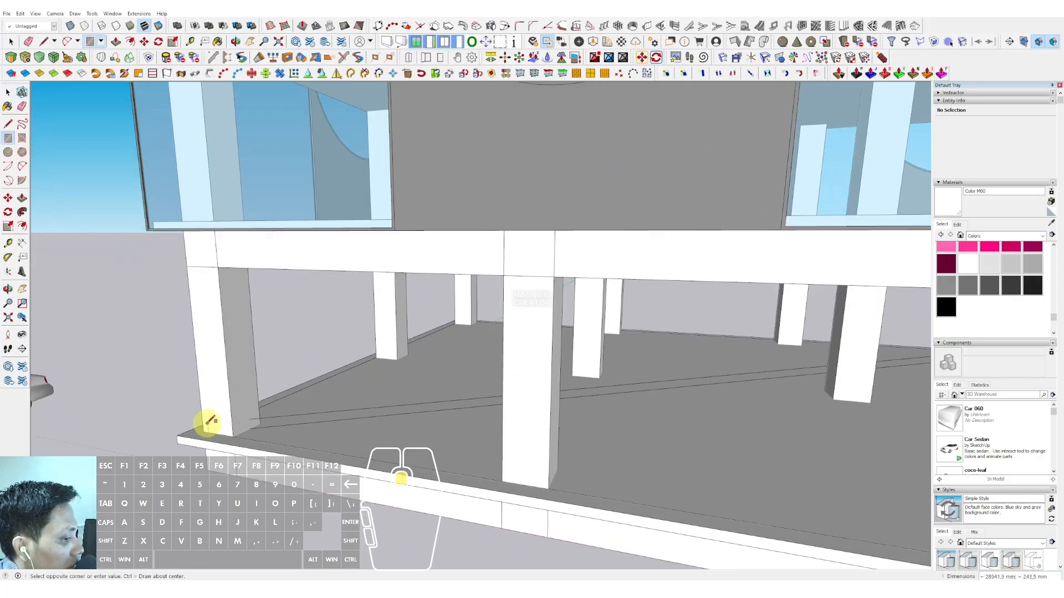
{"action": "scroll", "coordinate": [211, 422], "scroll_direction": "down", "scroll_amount": 3}
{"action": "key", "text": "space"}
Offset the ground-floor rectangle's outline inward to form a narrow perimeter strip.
{"action": "double_click", "coordinate": [307, 416]}
{"action": "scroll", "coordinate": [299, 413], "scroll_direction": "down", "scroll_amount": 5}
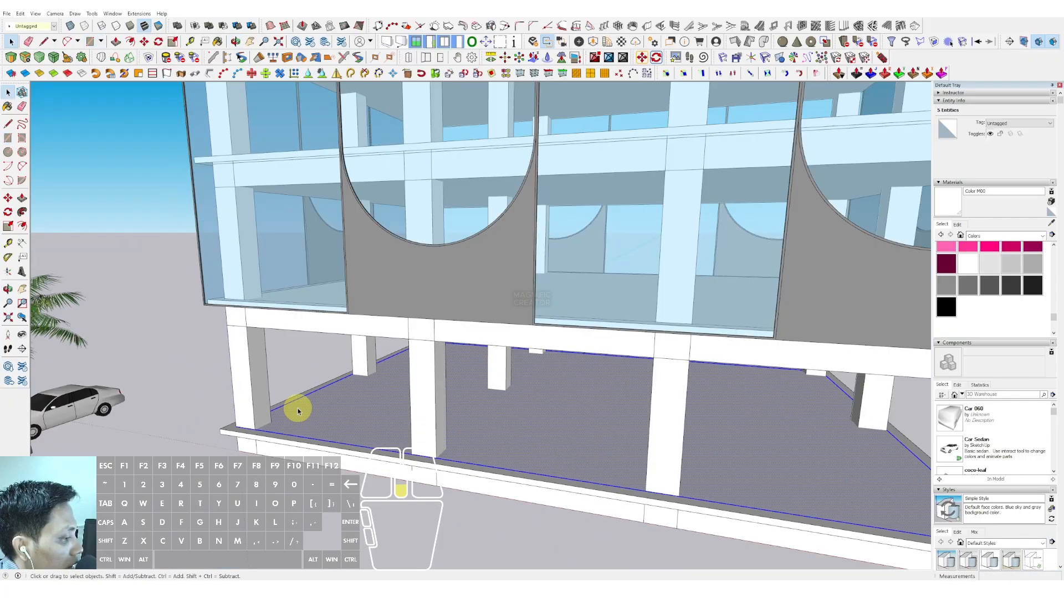
{"action": "scroll", "coordinate": [299, 413], "scroll_direction": "down", "scroll_amount": 3}
{"action": "middle_click_drag", "start_coordinate": [459, 397], "coordinate": [554, 399]}
{"action": "scroll", "coordinate": [578, 421], "scroll_direction": "up", "scroll_amount": 5}
{"action": "key", "text": "f"}
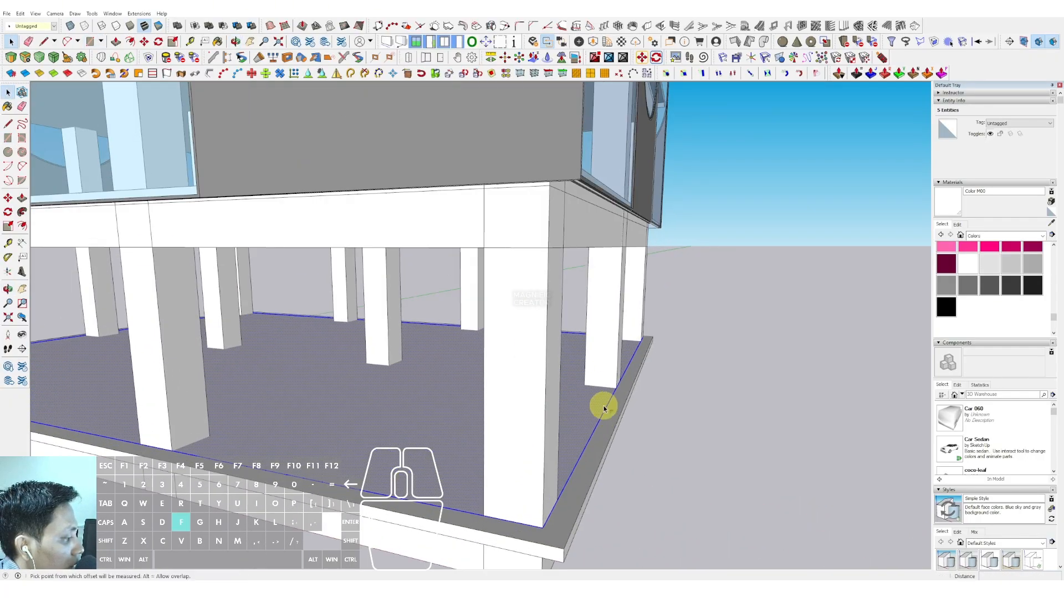
{"action": "key", "text": "space"}
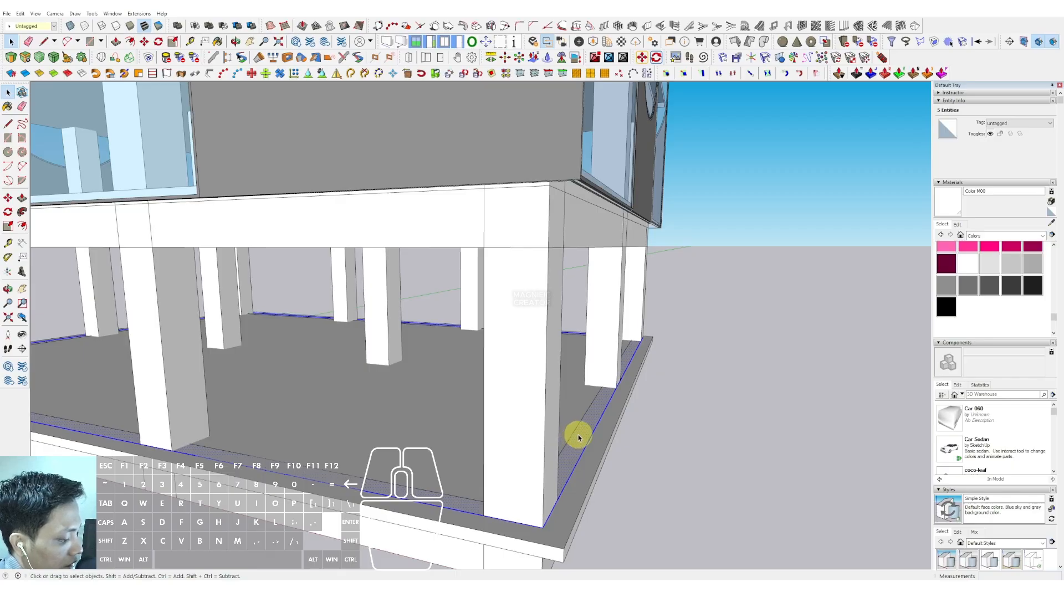
Erase the perimeter strip's face and its four outer edges, keeping the inner rectangle.
{"action": "scroll", "coordinate": [586, 436], "scroll_direction": "up", "scroll_amount": 4}
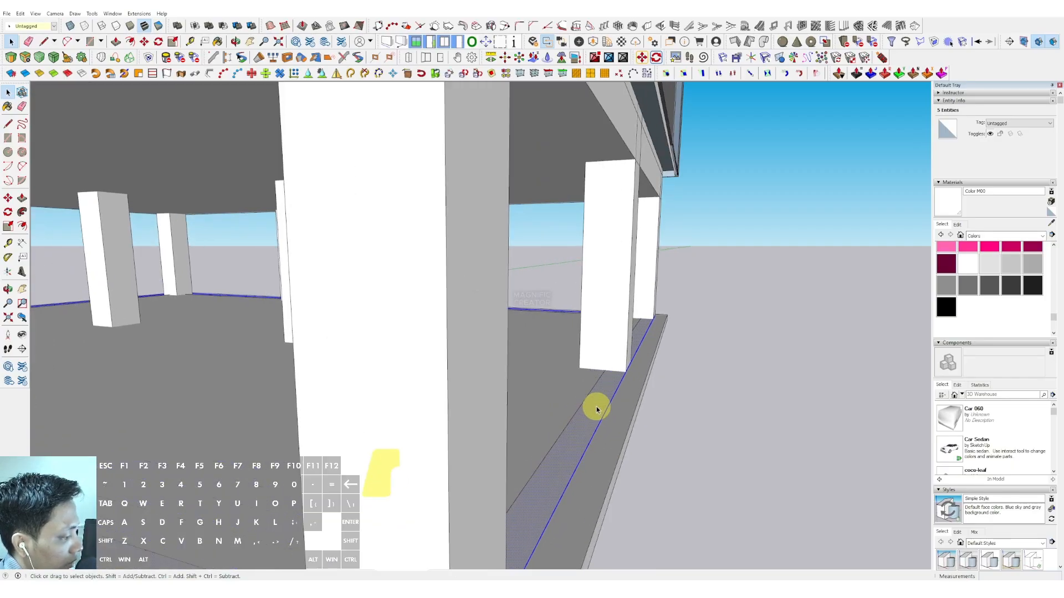
{"action": "scroll", "coordinate": [589, 415], "scroll_direction": "up", "scroll_amount": 2}
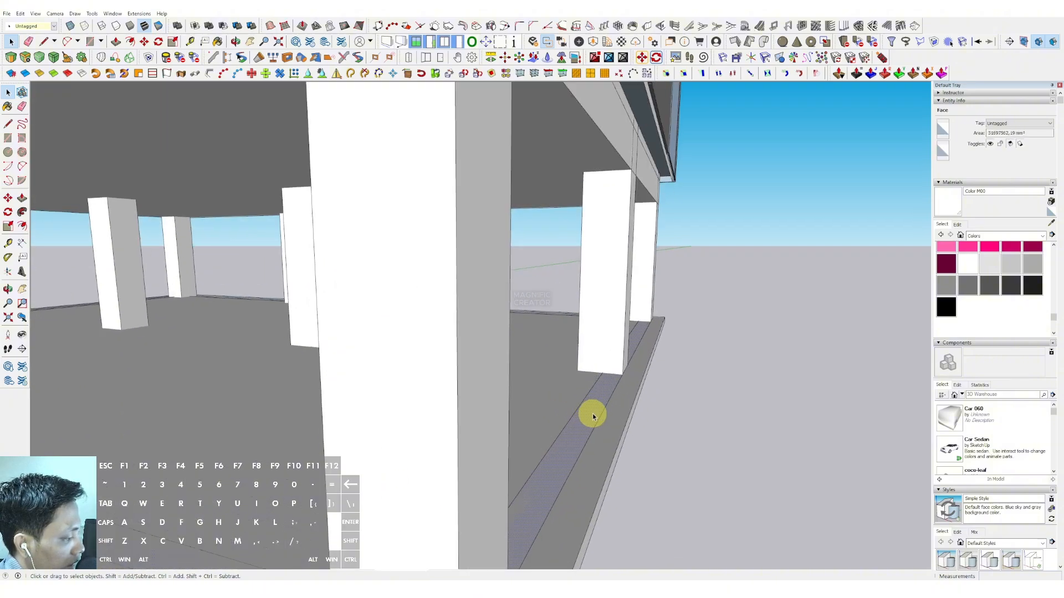
{"action": "scroll", "coordinate": [593, 414], "scroll_direction": "down", "scroll_amount": 2}
{"action": "right_click", "coordinate": [597, 409]}
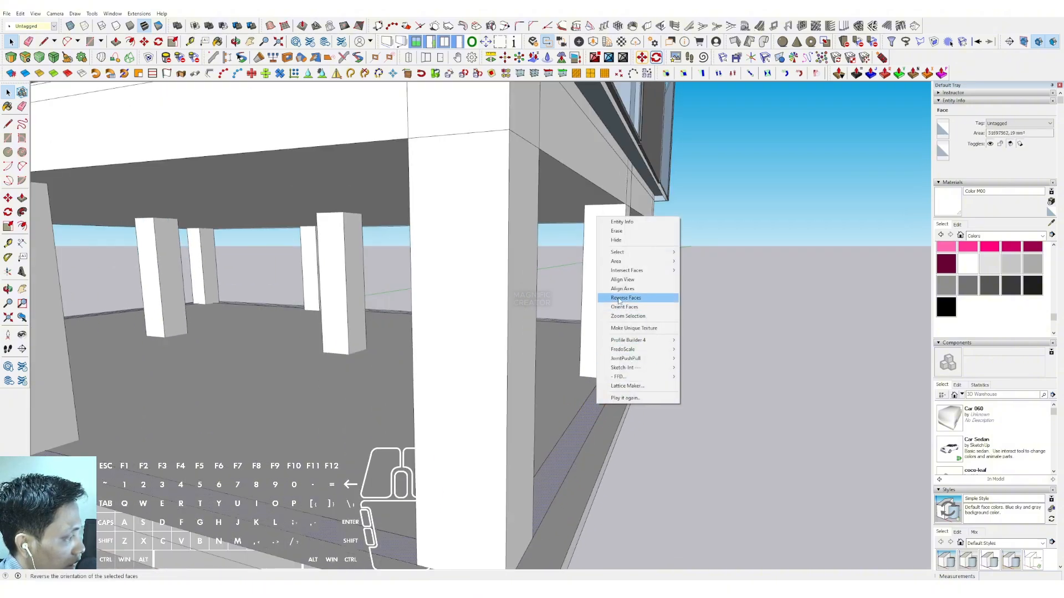
{"action": "left_click", "coordinate": [621, 240]}
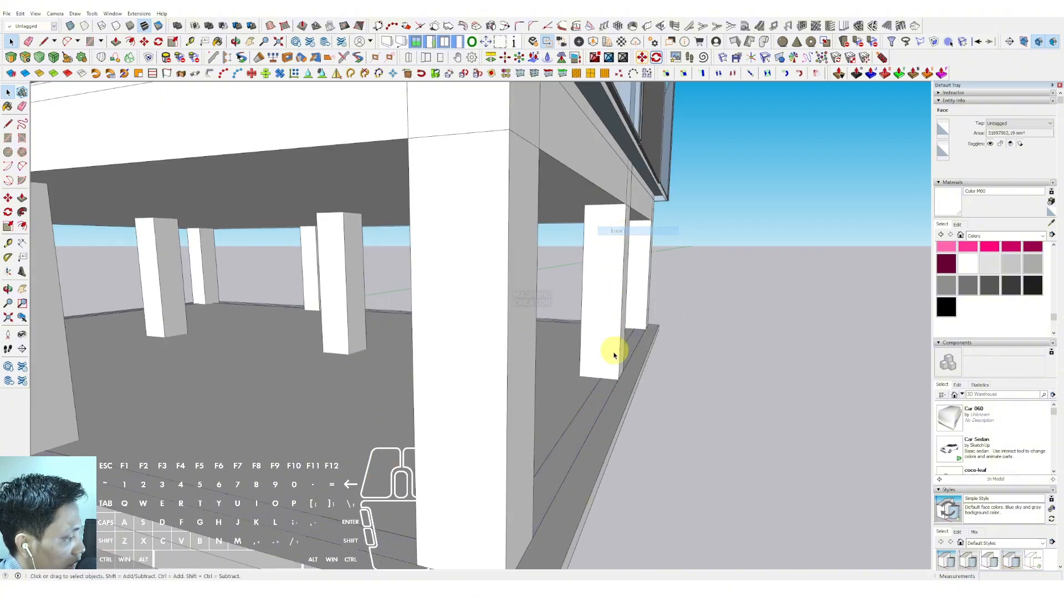
{"action": "left_click", "coordinate": [613, 396]}
{"action": "right_click", "coordinate": [612, 396]}
{"action": "left_click", "coordinate": [630, 408]}
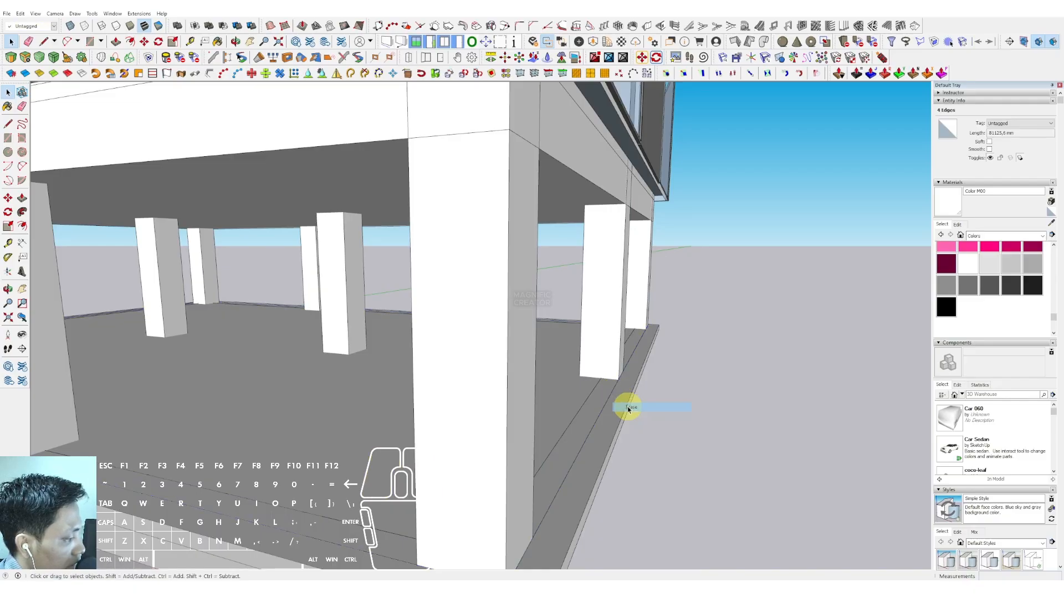
Pull the inner ground-floor face up 4000 mm to the underside of the beams.
{"action": "scroll", "coordinate": [625, 404], "scroll_direction": "down", "scroll_amount": 10}
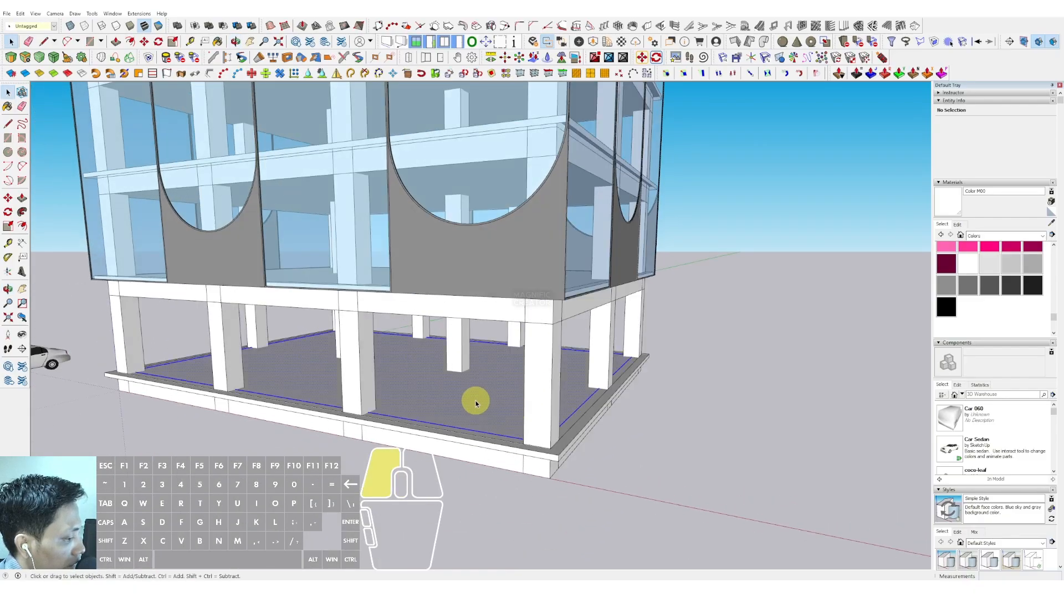
{"action": "left_click", "coordinate": [476, 403]}
{"action": "middle_click_drag", "start_coordinate": [476, 403], "coordinate": [497, 399]}
{"action": "scroll", "coordinate": [576, 399], "scroll_direction": "up", "scroll_amount": 3}
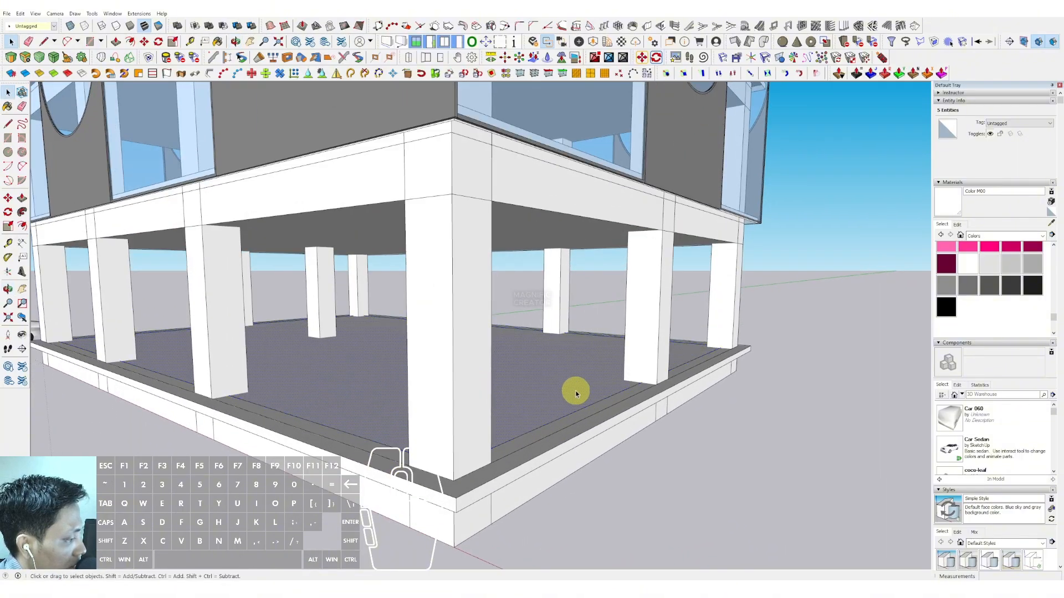
{"action": "key", "text": "p"}
{"action": "left_click_drag", "start_coordinate": [583, 373], "coordinate": [546, 218]}
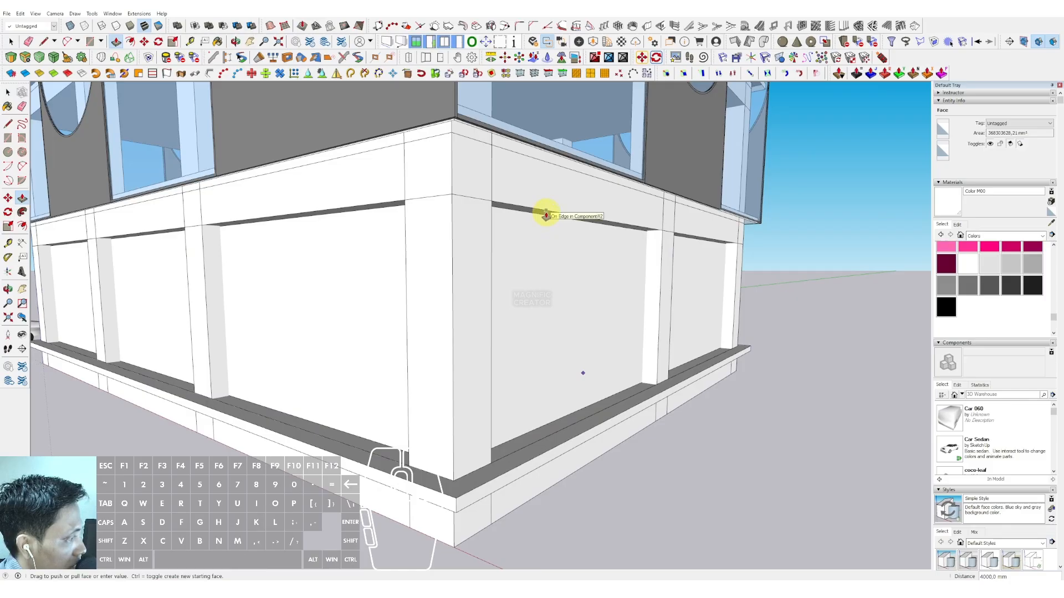
Select the whole extruded ground-floor box and make it a group.
{"action": "key", "text": "space"}
{"action": "scroll", "coordinate": [528, 306], "scroll_direction": "down", "scroll_amount": 3}
{"action": "middle_click_drag", "start_coordinate": [528, 304], "coordinate": [523, 307]}
{"action": "triple_click", "coordinate": [523, 306]}
{"action": "right_click", "coordinate": [523, 306]}
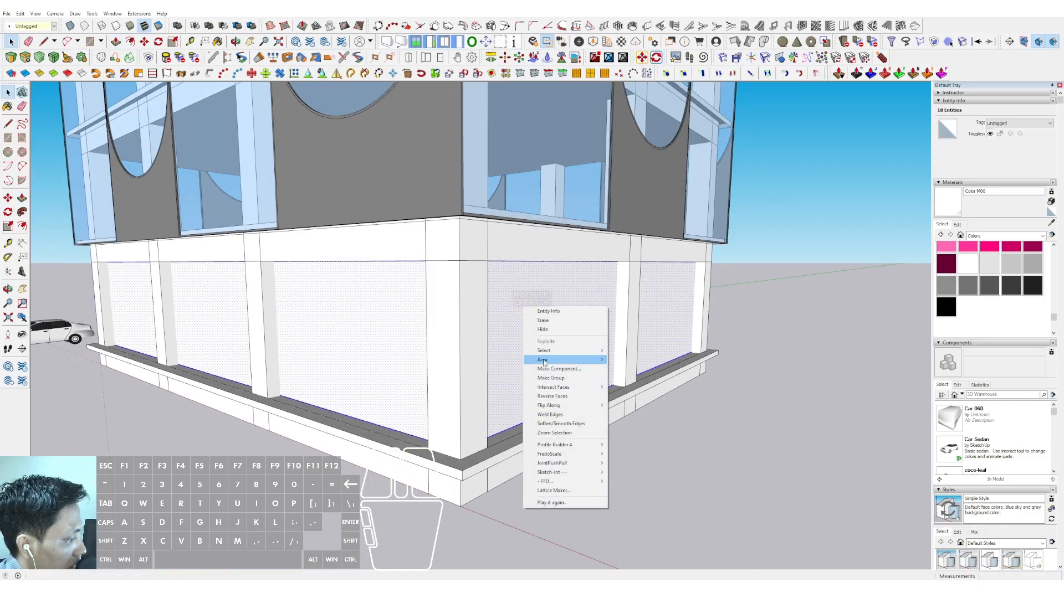
{"action": "left_click", "coordinate": [549, 379]}
Open the ground-floor box group and delete its top and bottom faces, leaving only the four walls.
{"action": "double_click", "coordinate": [523, 325]}
{"action": "middle_click_drag", "start_coordinate": [505, 363], "coordinate": [499, 413]}
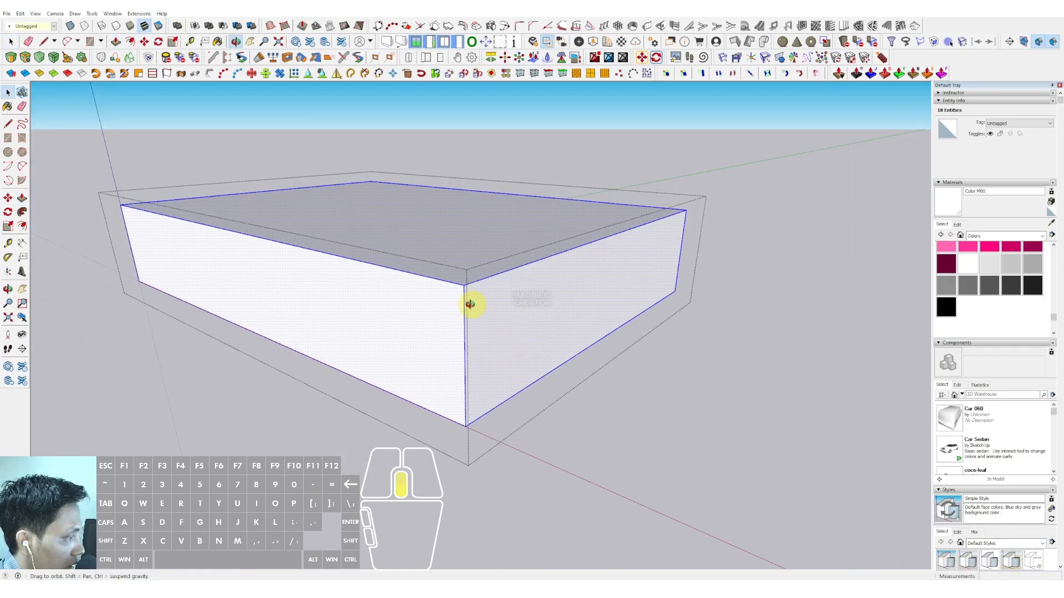
{"action": "middle_click_drag", "start_coordinate": [470, 304], "coordinate": [466, 355]}
{"action": "left_click", "coordinate": [435, 249]}
{"action": "middle_click_drag", "start_coordinate": [434, 250], "coordinate": [434, 333], "text": "shift"}
{"action": "key", "text": "e"}
{"action": "middle_click_drag", "start_coordinate": [442, 287], "coordinate": [465, 416]}
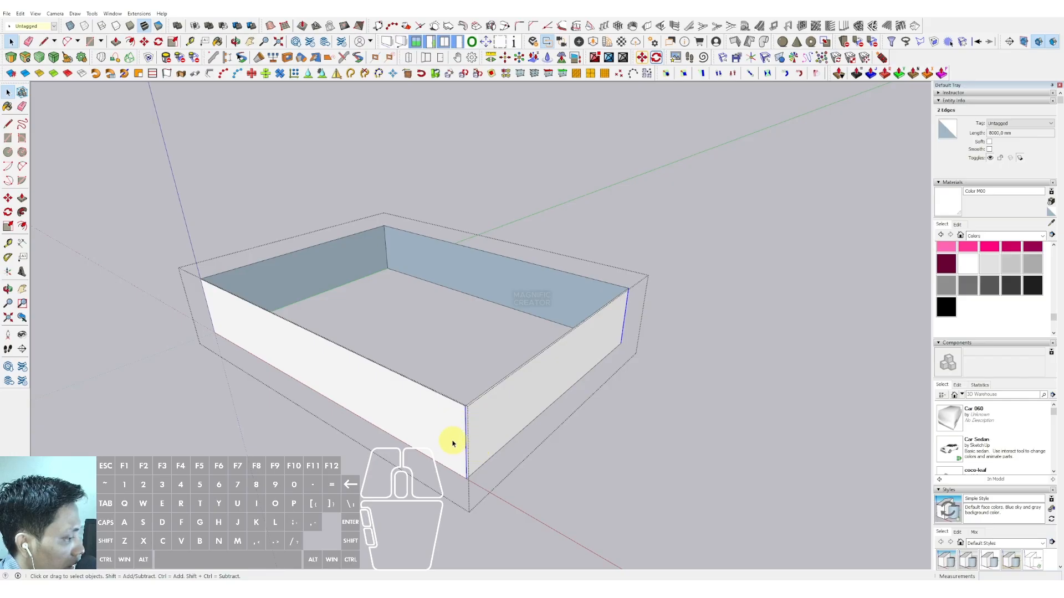
Copy the vertical corner edges along the two long walls and divide the span into 9 equal panels.
{"action": "middle_click_drag", "start_coordinate": [453, 443], "coordinate": [488, 413]}
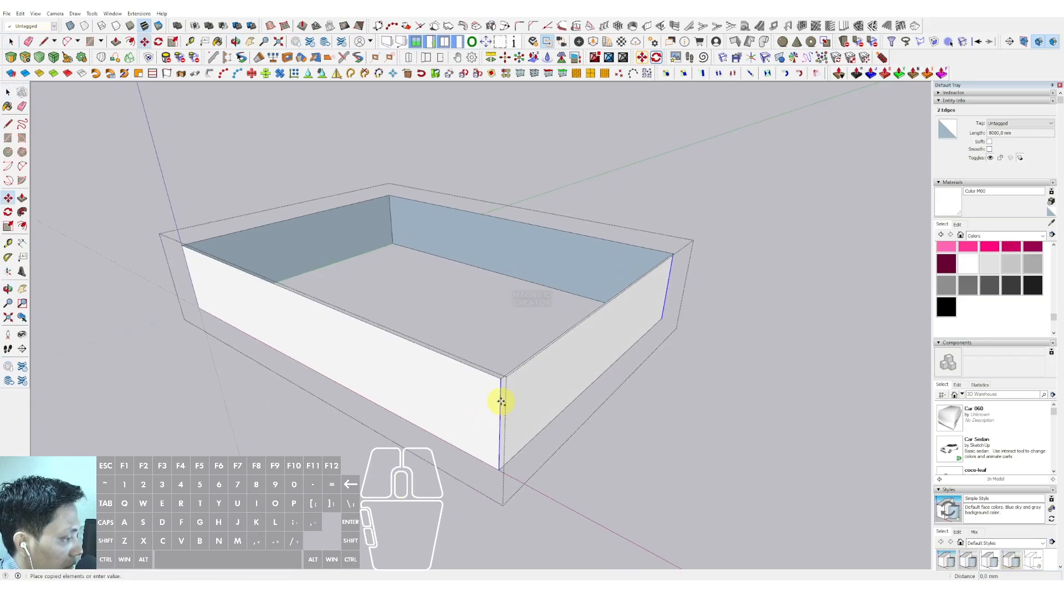
{"action": "left_click", "coordinate": [186, 267]}
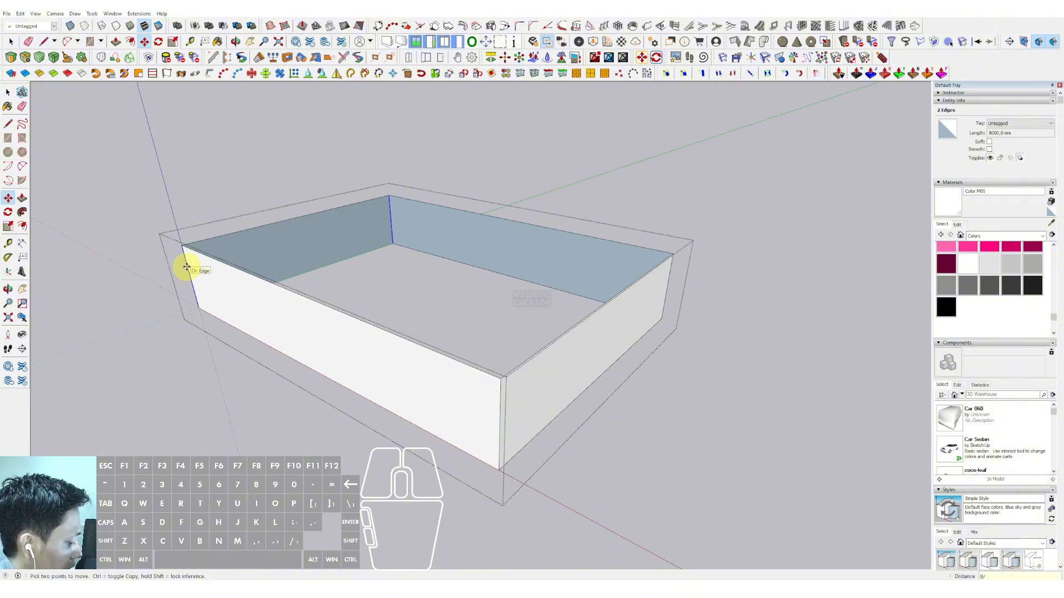
{"action": "key", "text": "Return"}
{"action": "key", "text": "space"}
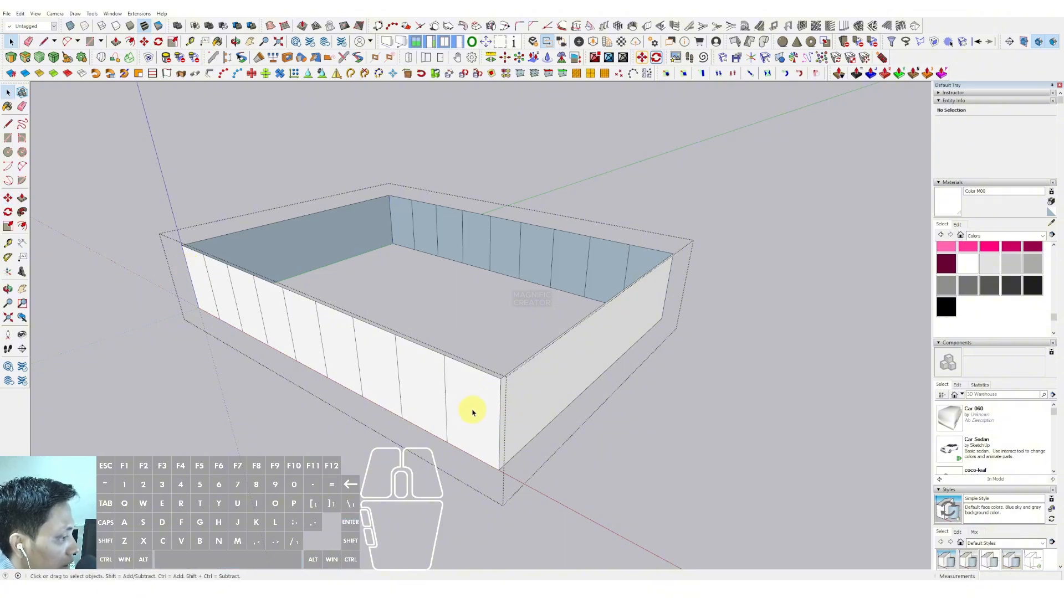
Copy the vertical corner edges along the two short walls as equally spaced panel divisions and leave the group.
{"action": "left_click", "coordinate": [188, 269]}
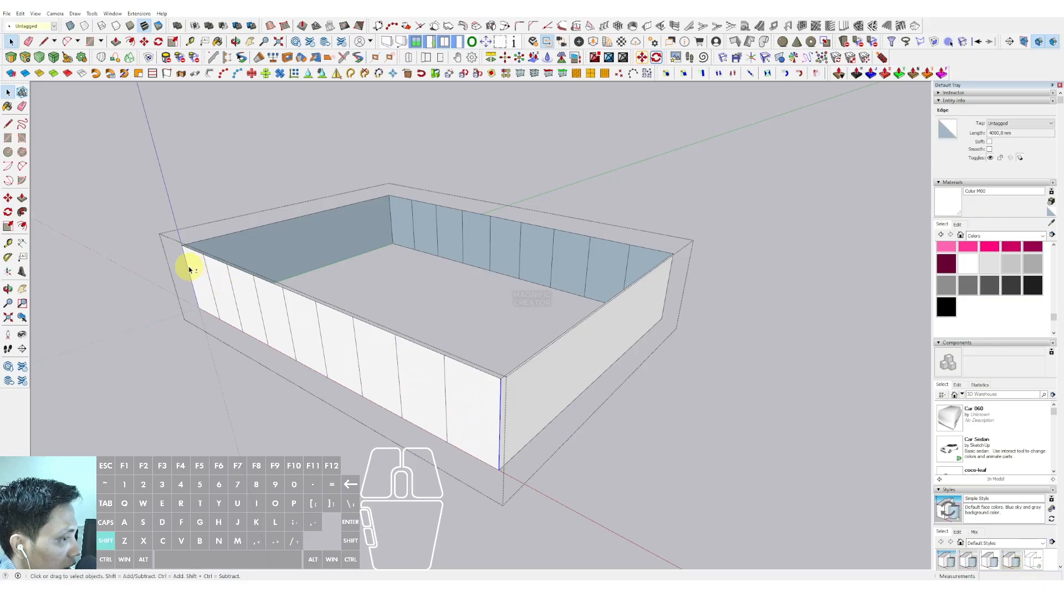
{"action": "left_click", "coordinate": [500, 410], "text": "shift"}
{"action": "middle_click_drag", "start_coordinate": [500, 413], "coordinate": [481, 399]}
{"action": "key", "text": "m"}
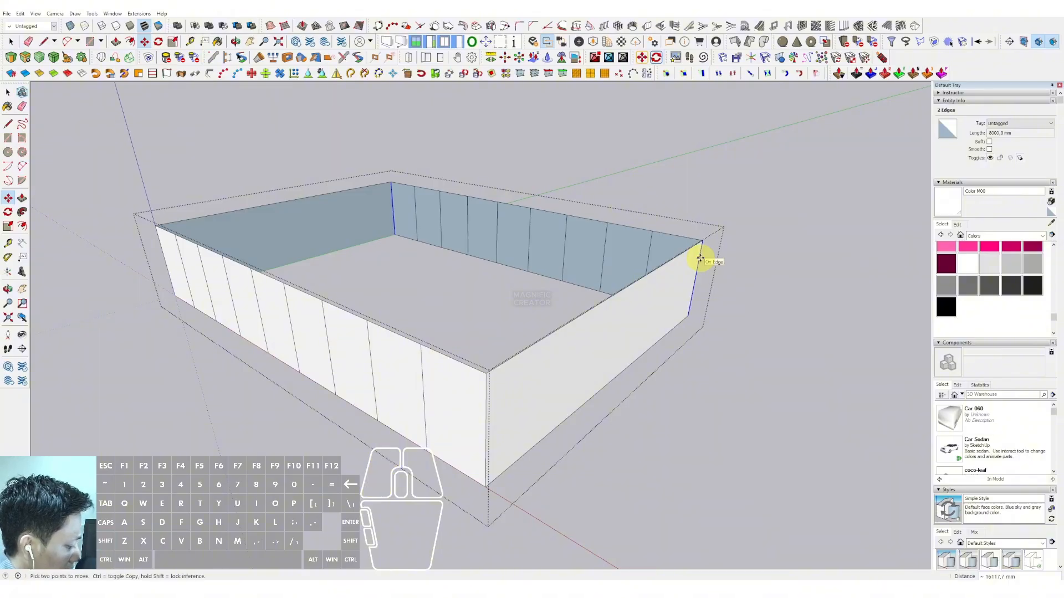
{"action": "key", "text": "space"}
{"action": "scroll", "coordinate": [504, 404], "scroll_direction": "down", "scroll_amount": 5}
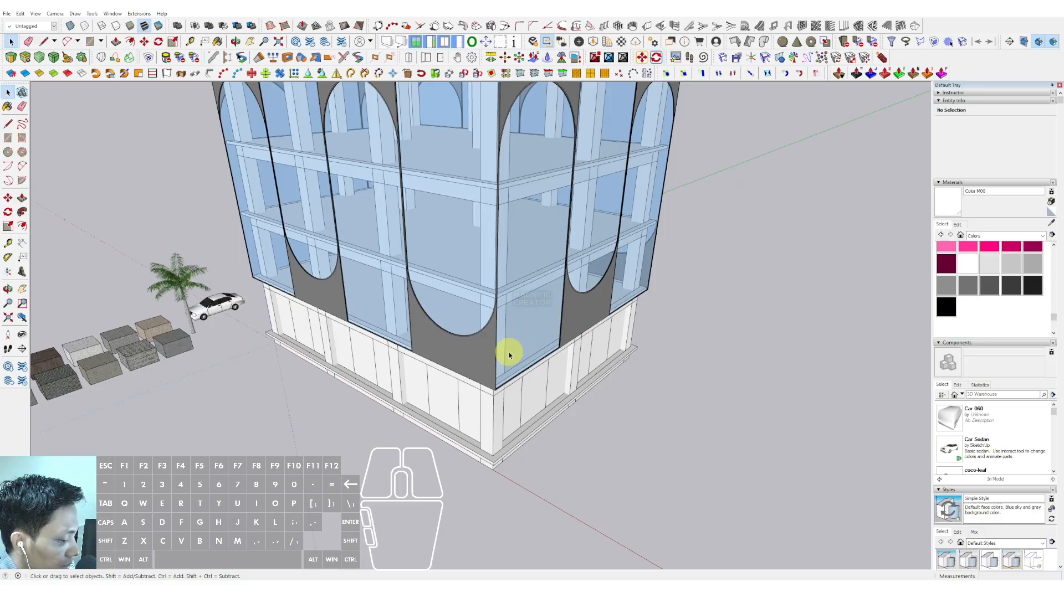
Paint the ground-floor walls with Translucent Glass Blue from the Glass and Mirrors collection.
{"action": "middle_click_drag", "start_coordinate": [506, 359], "coordinate": [526, 426]}
{"action": "left_click", "coordinate": [1043, 236]}
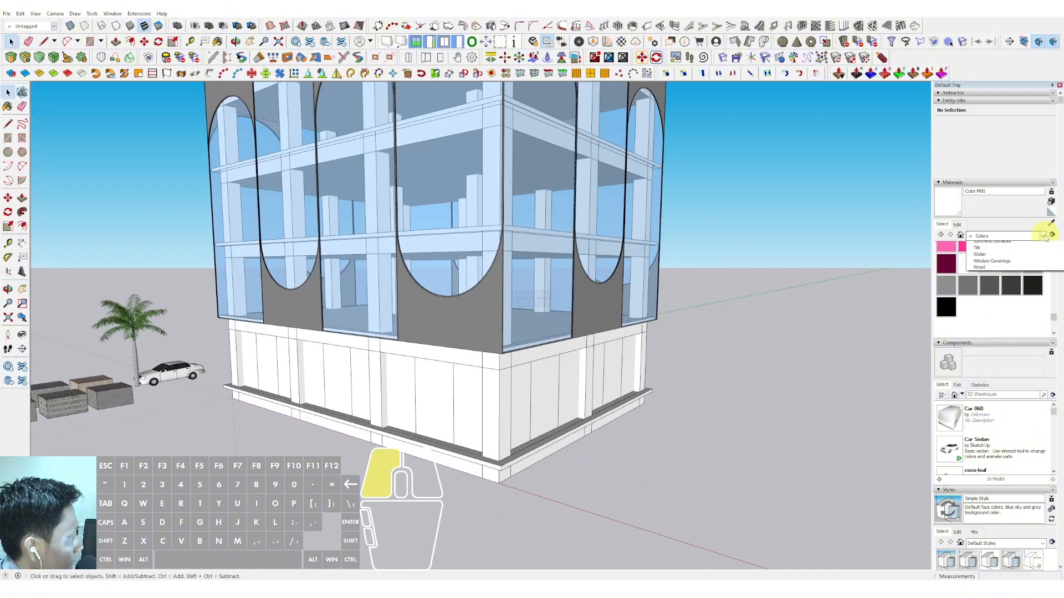
{"action": "left_click", "coordinate": [979, 278]}
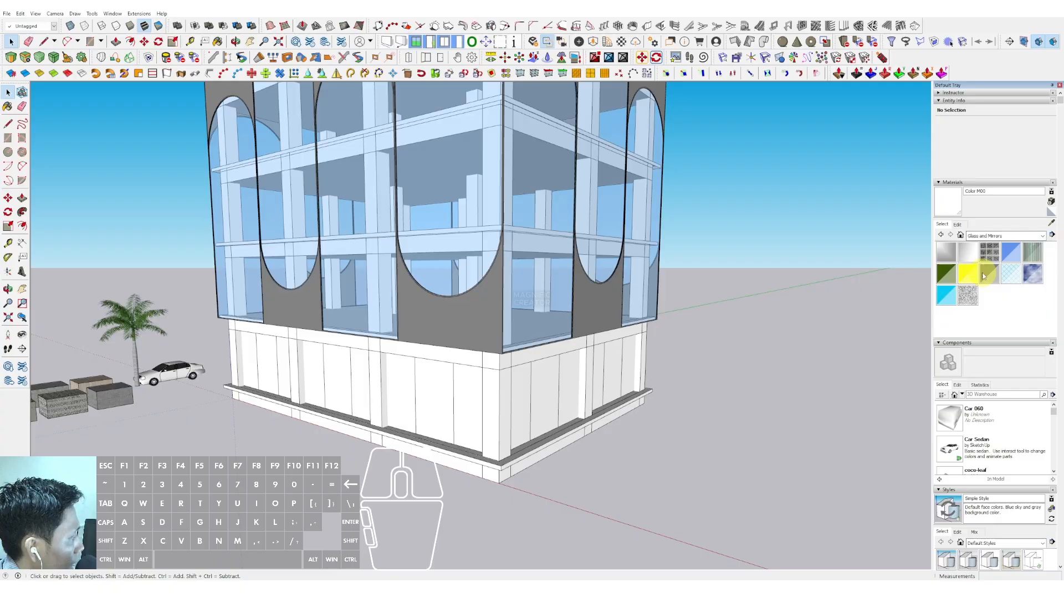
{"action": "left_click", "coordinate": [1010, 254]}
{"action": "left_click", "coordinate": [541, 382]}
{"action": "mouse_move", "coordinate": [542, 382]}
{"action": "middle_mouse_down"}
{"action": "mouse_move", "coordinate": [527, 308]}
{"action": "mouse_move", "coordinate": [571, 314]}
{"action": "mouse_move", "coordinate": [491, 332]}
{"action": "mouse_move", "coordinate": [513, 387]}
{"action": "mouse_move", "coordinate": [510, 357]}
{"action": "mouse_move", "coordinate": [422, 370]}
{"action": "mouse_move", "coordinate": [521, 261]}
{"action": "mouse_move", "coordinate": [583, 259]}
{"action": "mouse_move", "coordinate": [553, 259]}
{"action": "mouse_move", "coordinate": [534, 287]}
{"action": "middle_mouse_up"}
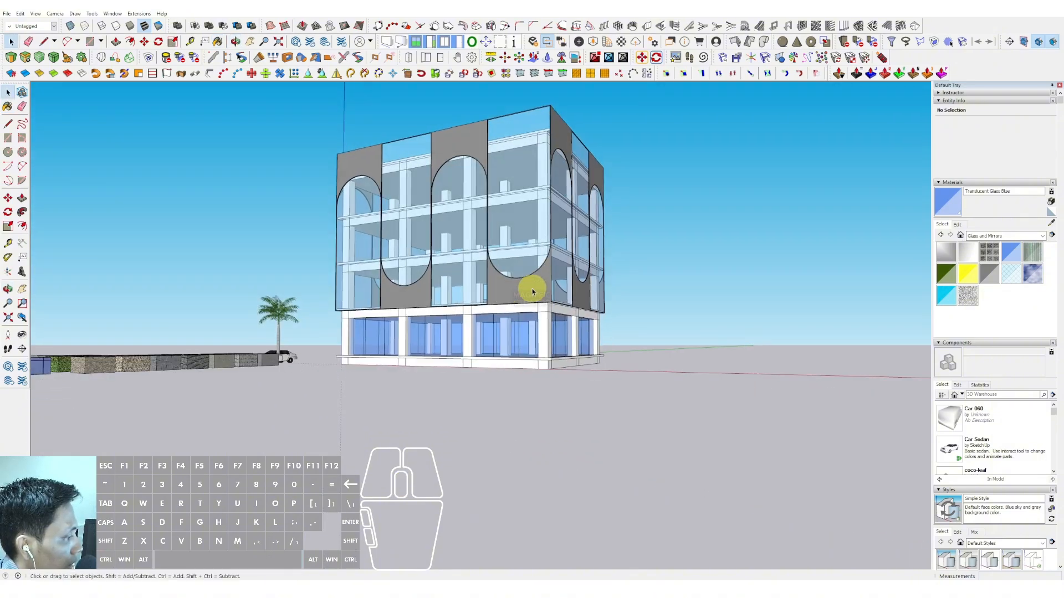
Draw a rectangle over the full beam face above the ground-floor glazing on the building's short side.
{"action": "key", "text": "space"}
{"action": "scroll", "coordinate": [536, 314], "scroll_direction": "up", "scroll_amount": 4}
{"action": "key", "text": "r"}
{"action": "scroll", "coordinate": [589, 304], "scroll_direction": "up", "scroll_amount": 6}
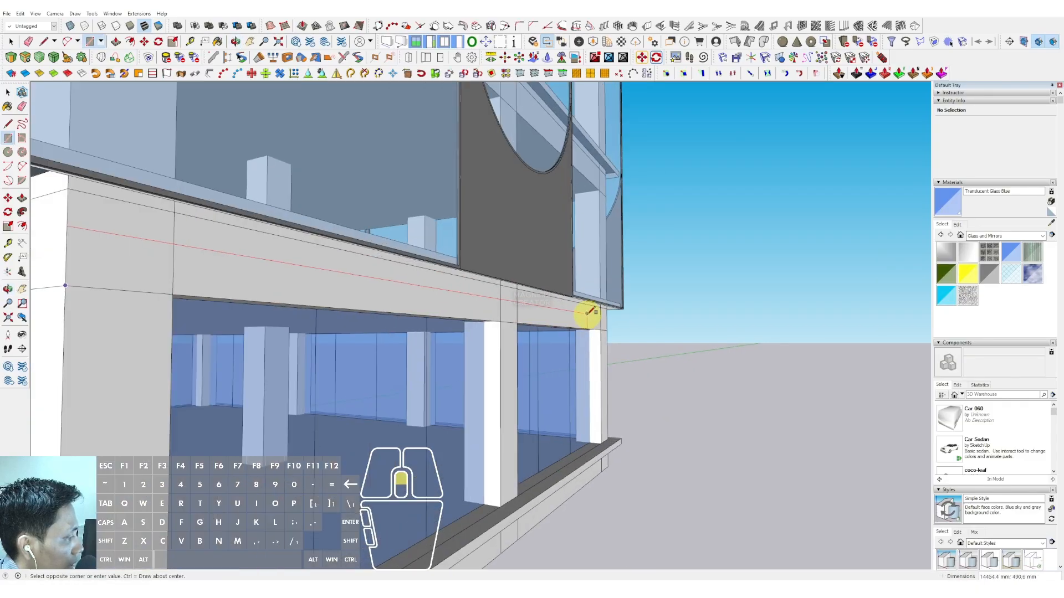
{"action": "left_click", "coordinate": [613, 311]}
{"action": "scroll", "coordinate": [610, 314], "scroll_direction": "up", "scroll_amount": 2}
{"action": "left_click", "coordinate": [607, 307]}
{"action": "key", "text": "space"}
Pull the beam-face rectangle outward about 12.7 m to form a projecting canopy.
{"action": "scroll", "coordinate": [579, 313], "scroll_direction": "down", "scroll_amount": 3}
{"action": "double_click", "coordinate": [575, 311]}
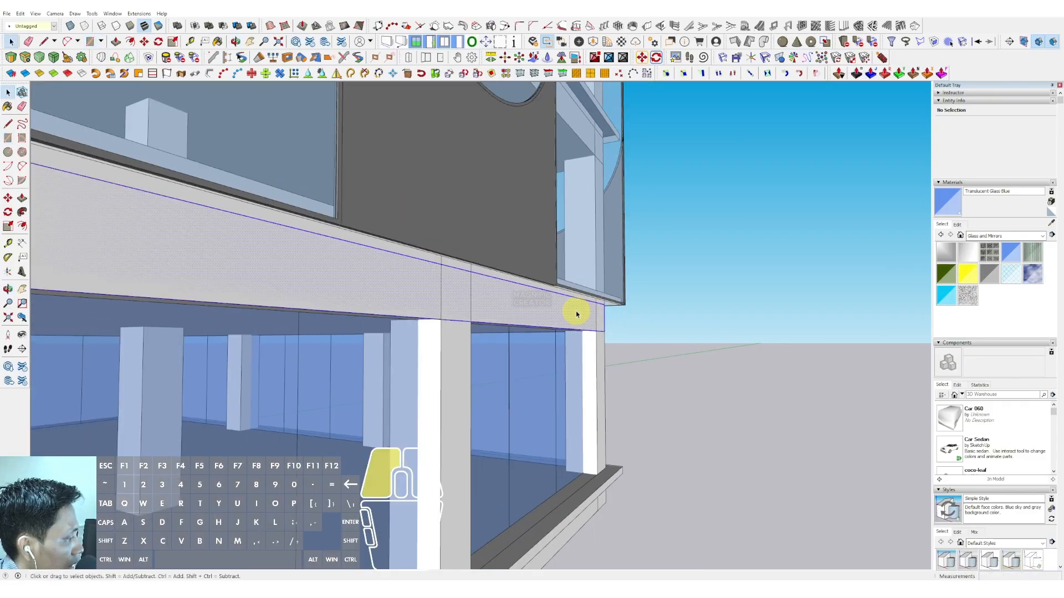
{"action": "key", "text": "p"}
{"action": "left_click", "coordinate": [581, 308]}
{"action": "scroll", "coordinate": [672, 301], "scroll_direction": "down", "scroll_amount": 6}
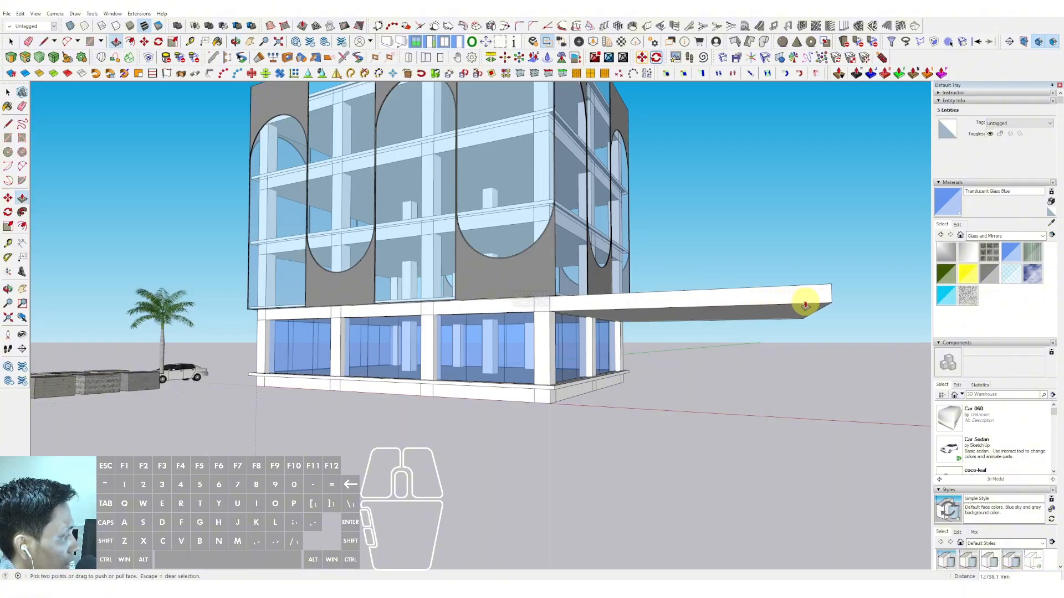
{"action": "key", "text": "space"}
Draw a ground rectangle about 47 by 43 m beneath the canopy and in front of the building, and group it.
{"action": "scroll", "coordinate": [775, 305], "scroll_direction": "down", "scroll_amount": 2}
{"action": "middle_click_drag", "start_coordinate": [667, 302], "coordinate": [471, 315], "text": "shift"}
{"action": "scroll", "coordinate": [547, 328], "scroll_direction": "up", "scroll_amount": 2}
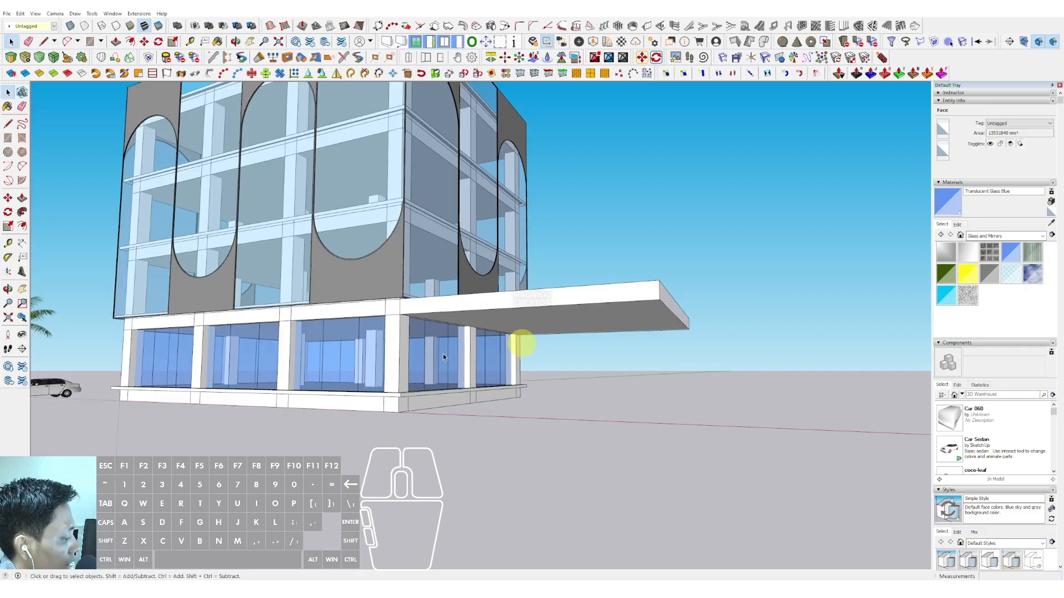
{"action": "scroll", "coordinate": [388, 361], "scroll_direction": "down", "scroll_amount": 2}
{"action": "middle_click_drag", "start_coordinate": [397, 366], "coordinate": [225, 404]}
{"action": "scroll", "coordinate": [416, 382], "scroll_direction": "down", "scroll_amount": 1}
{"action": "key", "text": "r"}
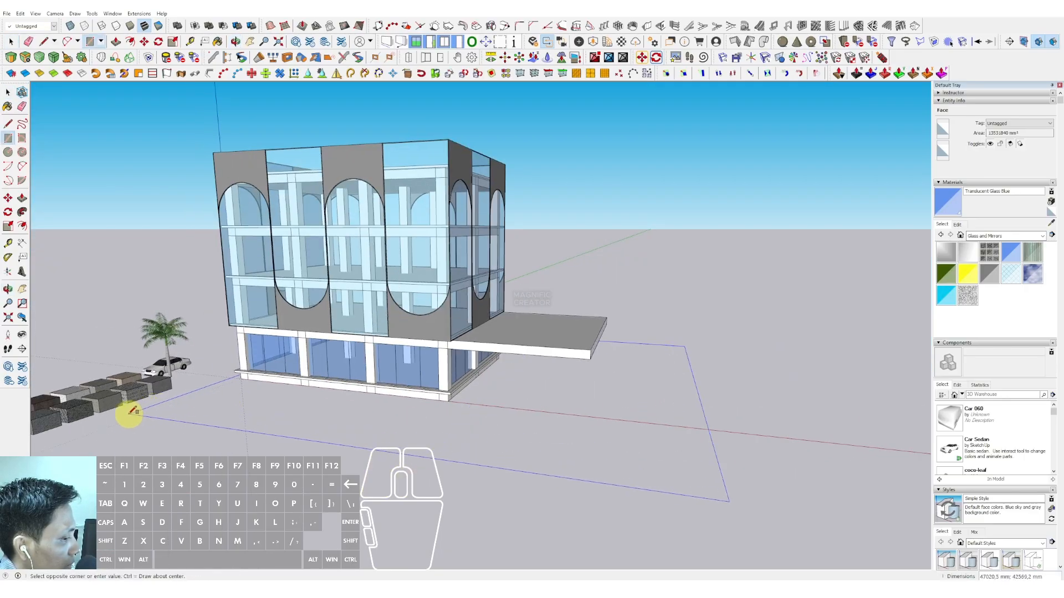
{"action": "left_click", "coordinate": [132, 415]}
{"action": "key", "text": "space"}
{"action": "double_click", "coordinate": [577, 410]}
{"action": "right_click", "coordinate": [580, 410]}
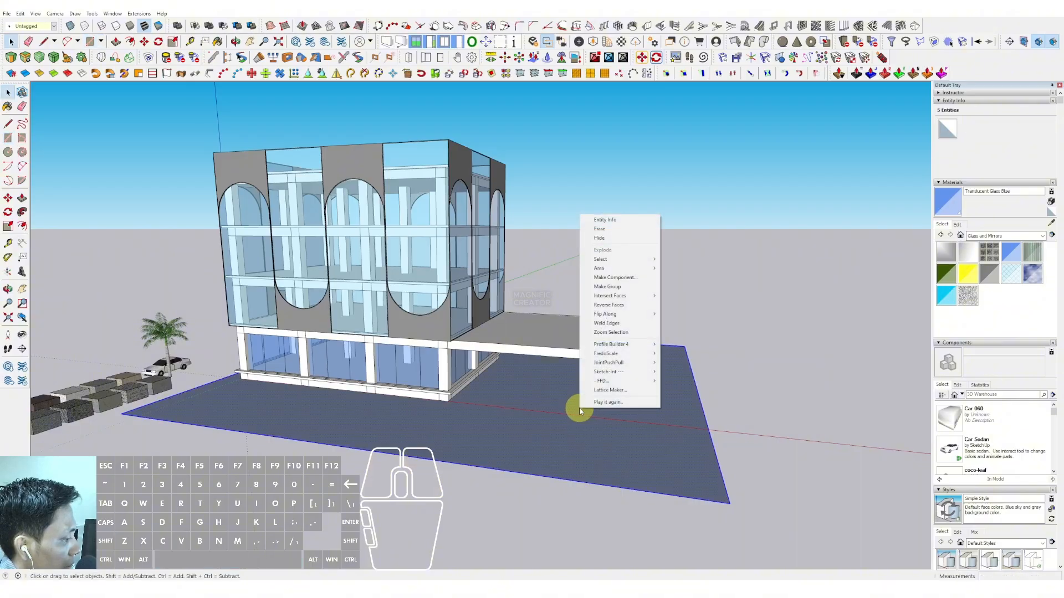
{"action": "left_click", "coordinate": [607, 286]}
Draw a rectangular strip under the canopy's outer end and pull it down to the ground as a support wall.
{"action": "scroll", "coordinate": [593, 322], "scroll_direction": "up", "scroll_amount": 5}
{"action": "middle_click_drag", "start_coordinate": [582, 344], "coordinate": [567, 263]}
{"action": "scroll", "coordinate": [563, 287], "scroll_direction": "up", "scroll_amount": 2}
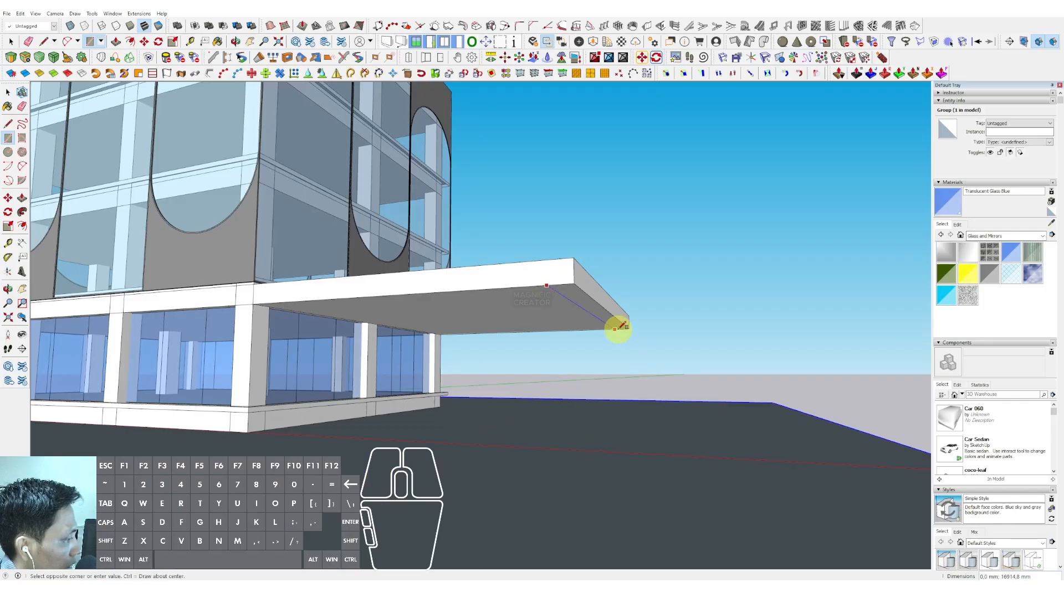
{"action": "key", "text": "space"}
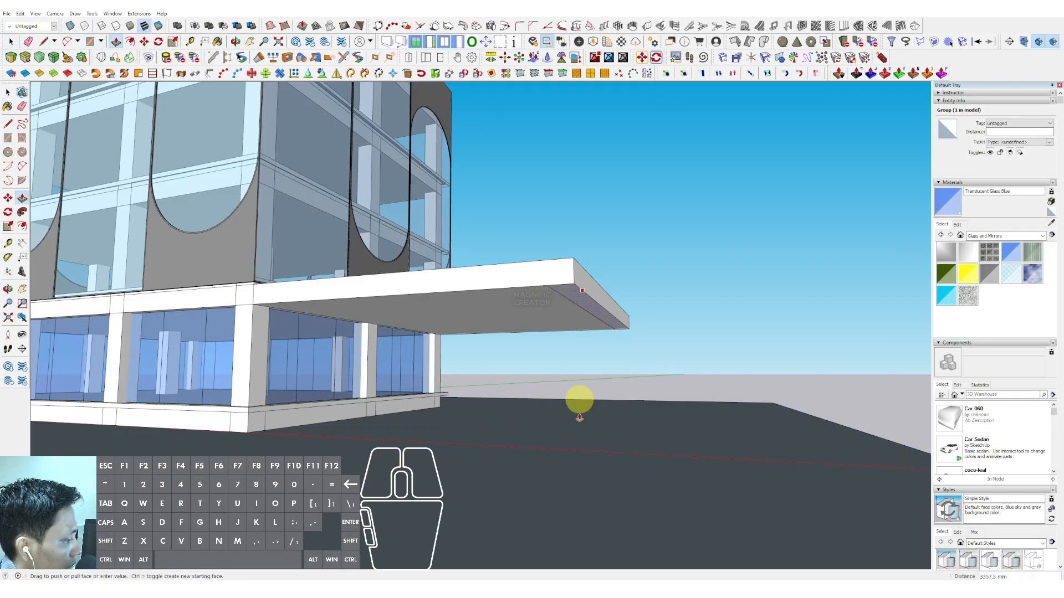
{"action": "left_click", "coordinate": [623, 471]}
{"action": "scroll", "coordinate": [589, 371], "scroll_direction": "down", "scroll_amount": 3}
Pull the outer end face of the canopy and its support wall further outward to thicken the wall.
{"action": "left_click", "coordinate": [592, 352]}
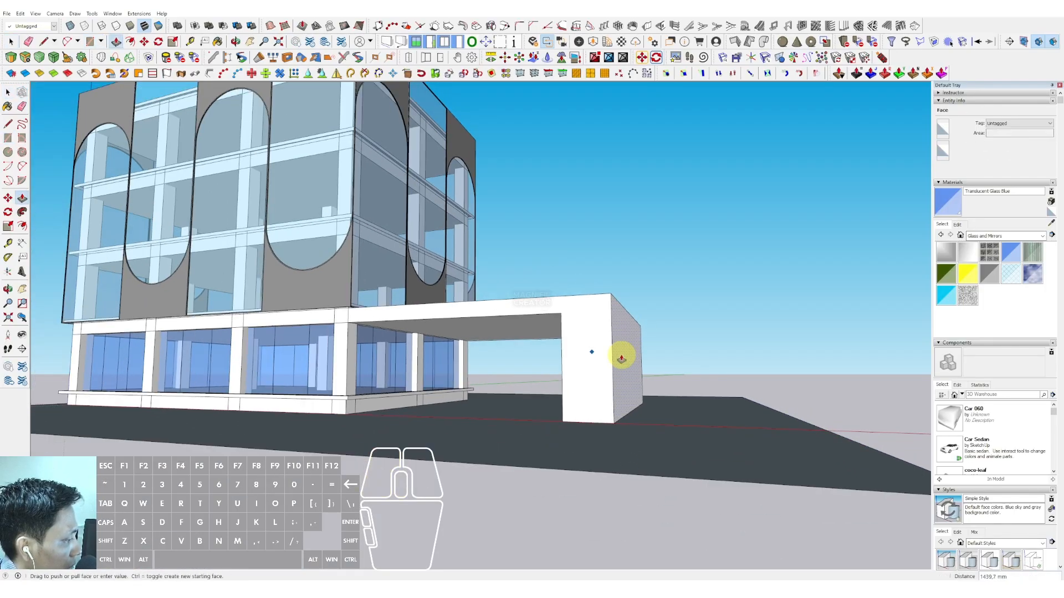
{"action": "left_click", "coordinate": [648, 356]}
{"action": "key", "text": "space"}
Draw a diagonal about 5.7 m long from the wall's inner upper corner to its base, and copy it to the outer bottom corner.
{"action": "key", "text": "d"}
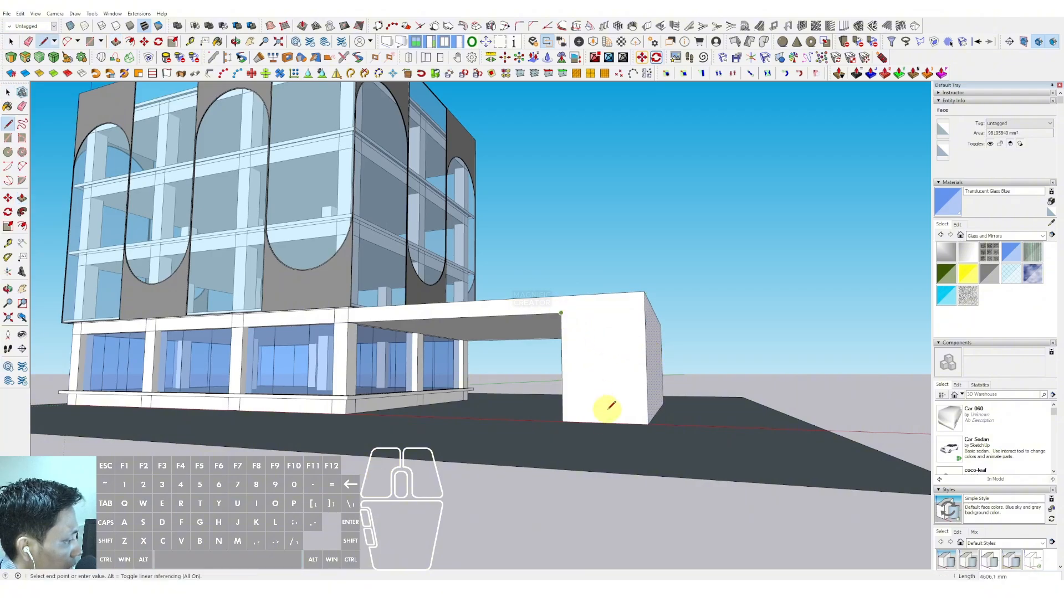
{"action": "left_click", "coordinate": [625, 423]}
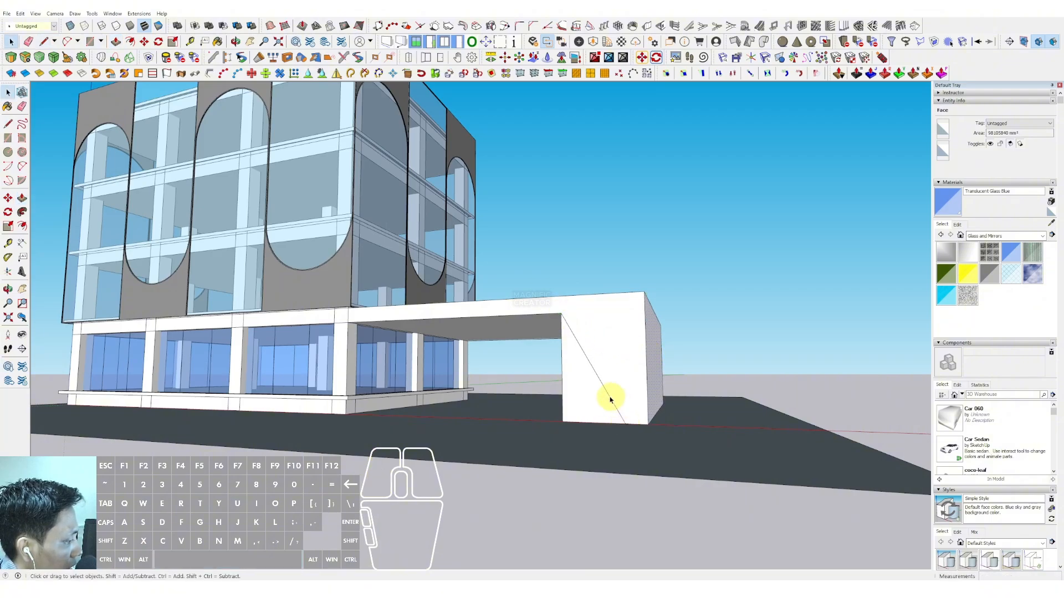
{"action": "scroll", "coordinate": [613, 401], "scroll_direction": "up", "scroll_amount": 3}
{"action": "key", "text": "space"}
{"action": "left_click", "coordinate": [618, 404]}
{"action": "scroll", "coordinate": [617, 404], "scroll_direction": "up", "scroll_amount": 2}
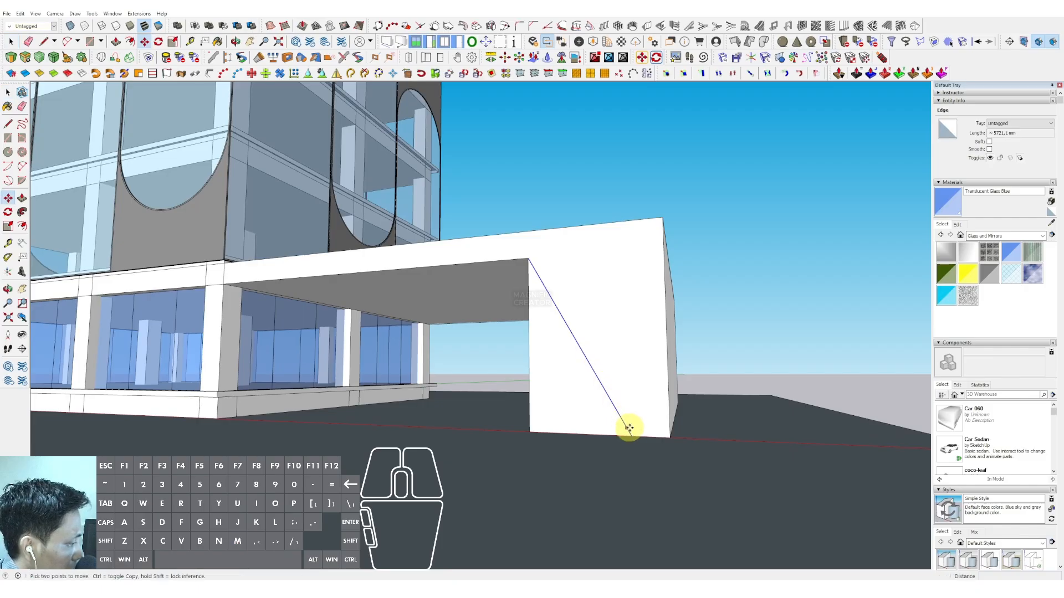
{"action": "left_click", "coordinate": [670, 438]}
{"action": "key", "text": "space"}
{"action": "scroll", "coordinate": [565, 261], "scroll_direction": "up", "scroll_amount": 3}
Extend the copied diagonal to the canopy's upper edge, round their junction with an arc and erase the sharp corner.
{"action": "key", "text": "l"}
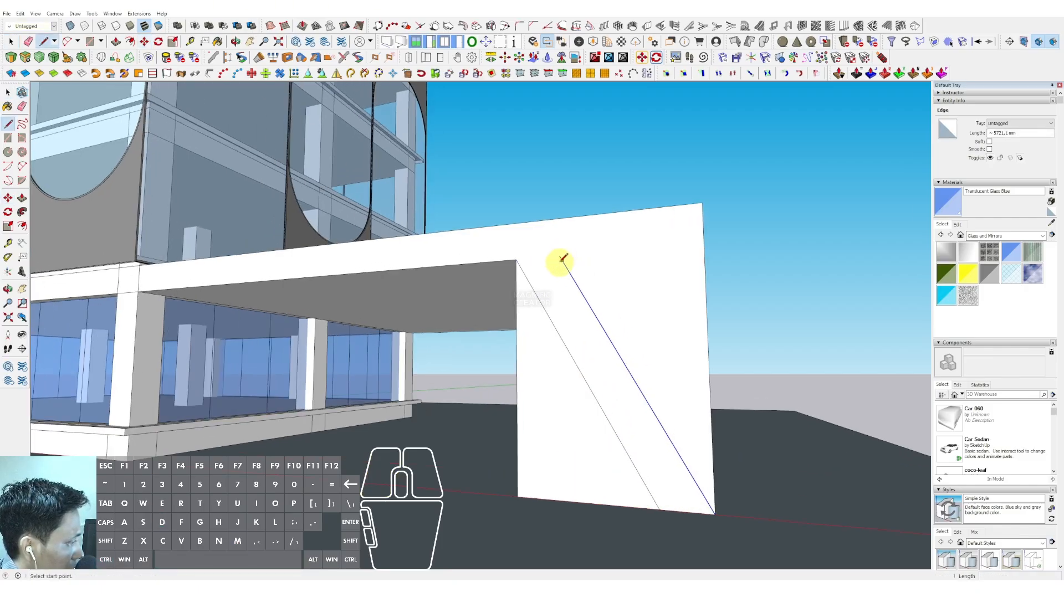
{"action": "key", "text": "a"}
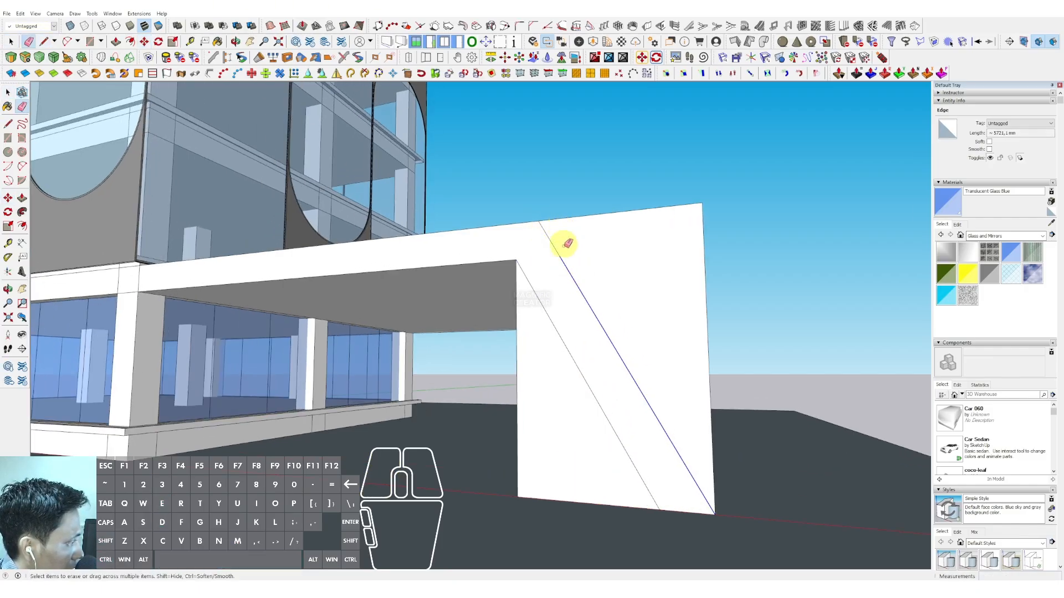
{"action": "mouse_move", "coordinate": [562, 240]}
{"action": "middle_mouse_down"}
{"action": "mouse_move", "coordinate": [551, 280]}
{"action": "mouse_move", "coordinate": [541, 242]}
{"action": "middle_mouse_up"}
{"action": "left_click", "coordinate": [541, 252]}
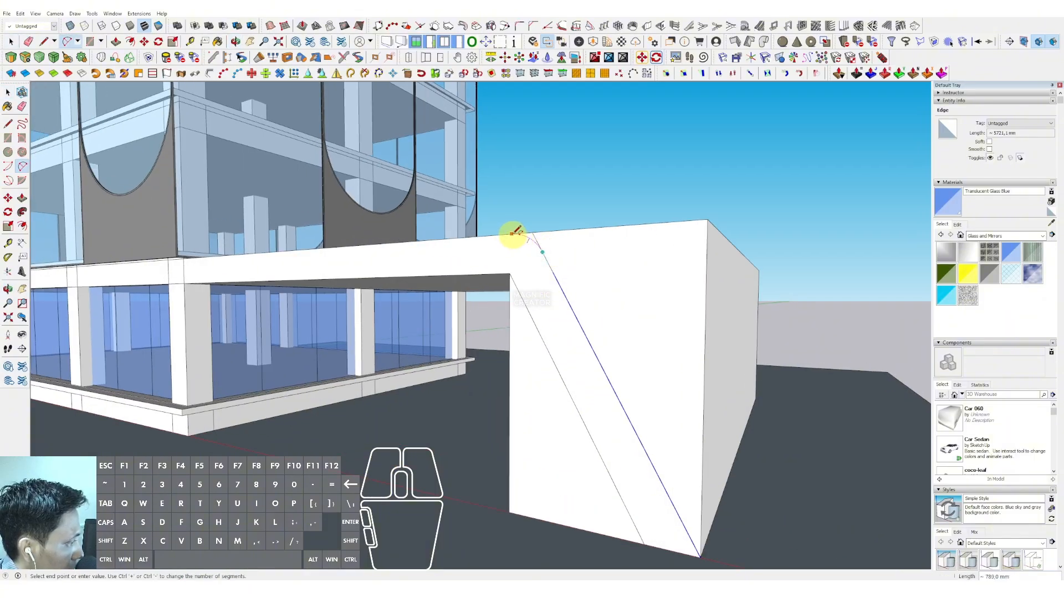
{"action": "left_click", "coordinate": [511, 234]}
{"action": "scroll", "coordinate": [515, 234], "scroll_direction": "up", "scroll_amount": 1}
{"action": "key", "text": "e"}
{"action": "left_click", "coordinate": [537, 238]}
{"action": "key", "text": "space"}
Push the inner triangular face and the outer leftover face through the full depth, leaving a slanted support wall.
{"action": "scroll", "coordinate": [517, 302], "scroll_direction": "up", "scroll_amount": 2}
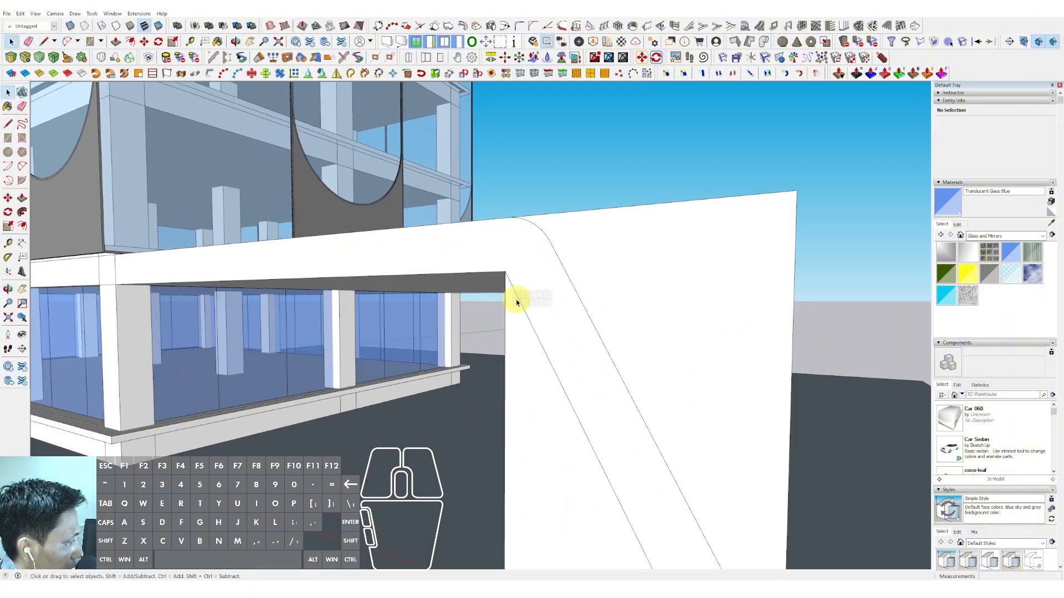
{"action": "scroll", "coordinate": [518, 310], "scroll_direction": "down", "scroll_amount": 1}
{"action": "left_click", "coordinate": [519, 347]}
{"action": "scroll", "coordinate": [521, 357], "scroll_direction": "down", "scroll_amount": 2}
{"action": "middle_click_drag", "start_coordinate": [518, 391], "coordinate": [542, 409]}
{"action": "key", "text": "v"}
{"action": "left_click", "coordinate": [542, 409]}
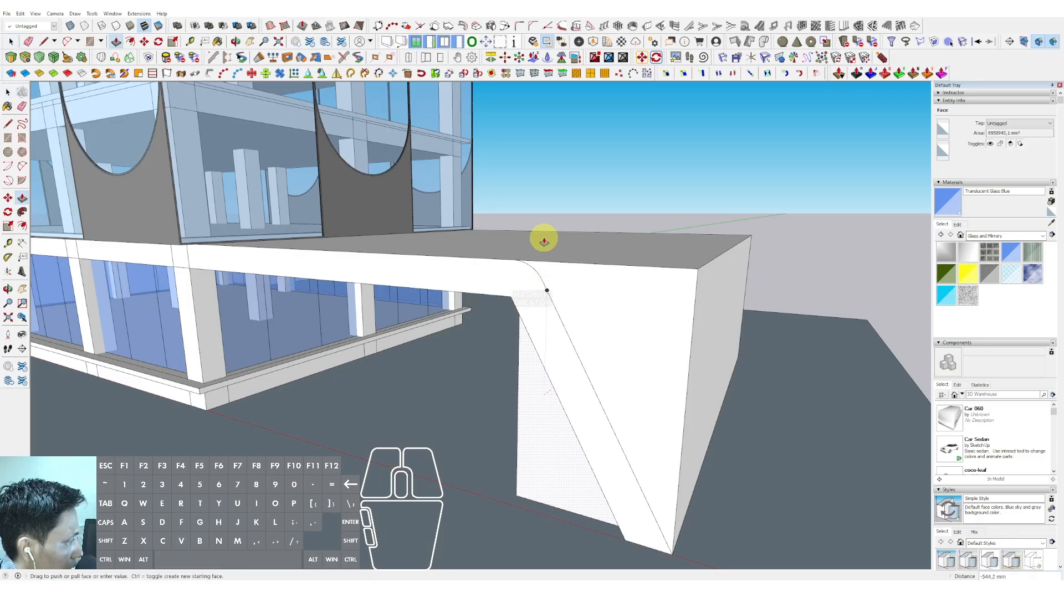
{"action": "left_click", "coordinate": [552, 233]}
{"action": "key", "text": "space"}
{"action": "left_click", "coordinate": [583, 305]}
{"action": "left_click", "coordinate": [690, 246]}
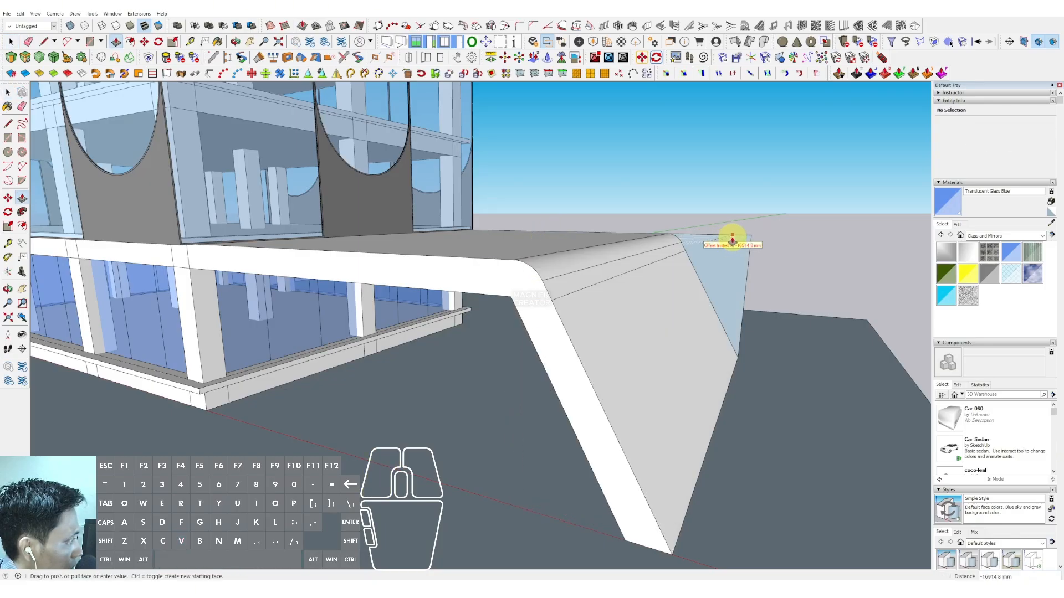
{"action": "middle_click_drag", "start_coordinate": [732, 238], "coordinate": [411, 360]}
{"action": "key", "text": "r"}
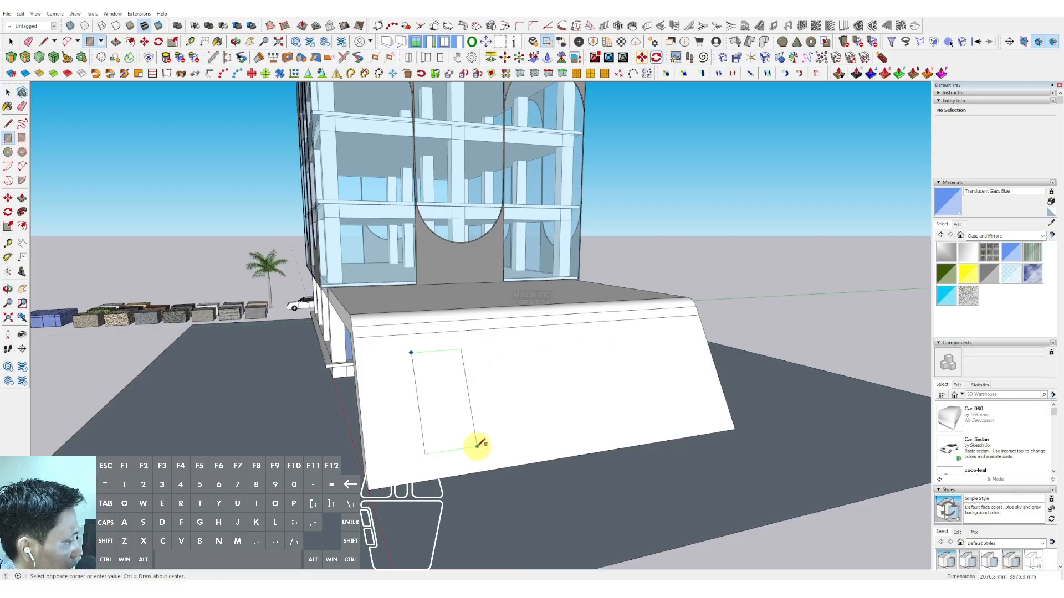
{"action": "left_click", "coordinate": [476, 446]}
{"action": "scroll", "coordinate": [407, 350], "scroll_direction": "up", "scroll_amount": 3}
{"action": "key", "text": "a"}
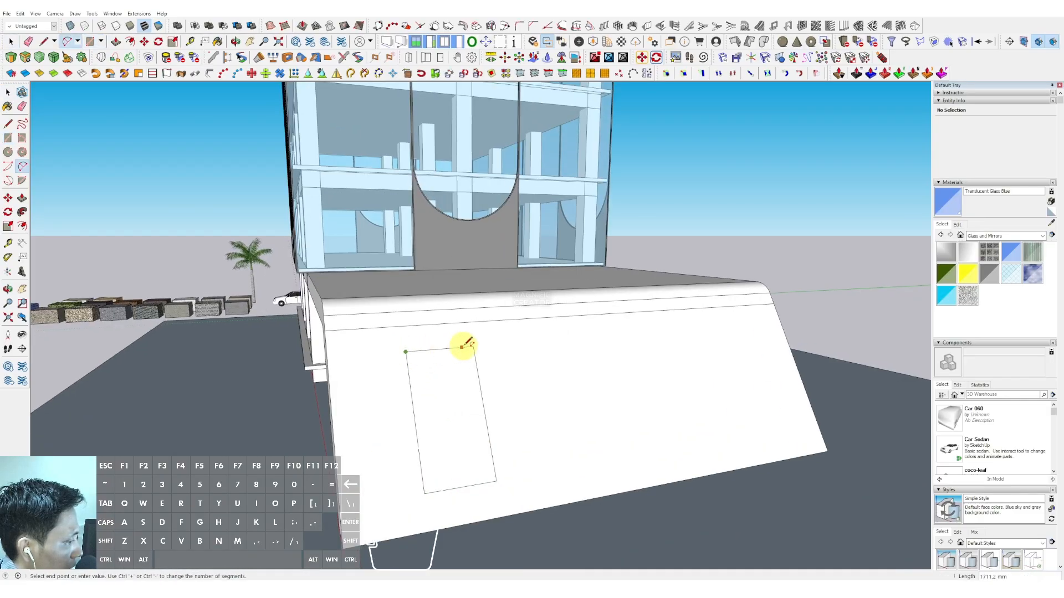
{"action": "scroll", "coordinate": [453, 339], "scroll_direction": "up", "scroll_amount": 1}
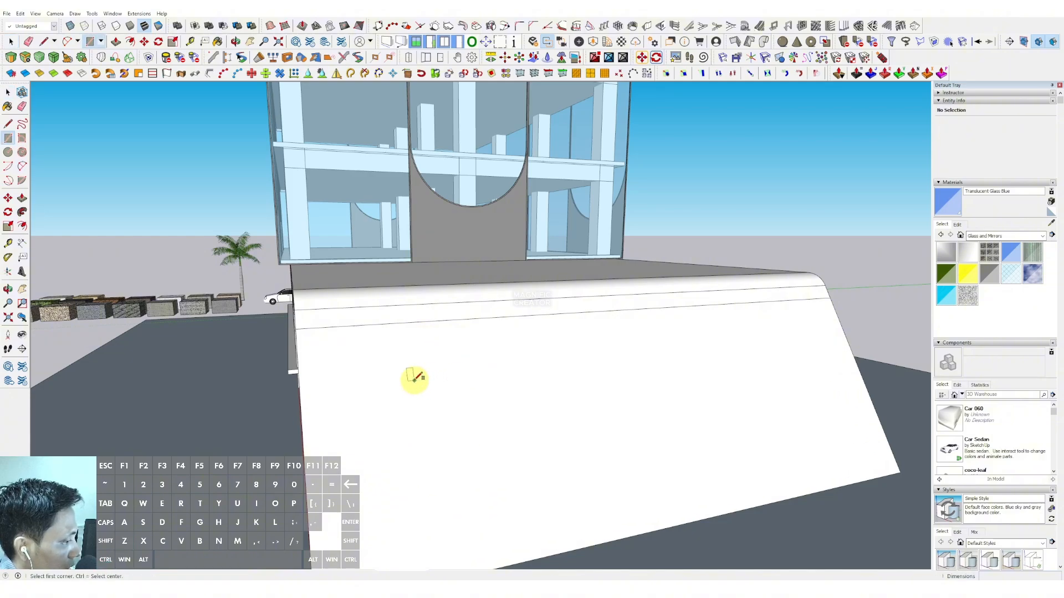
Draw a tall rectangle on the slanted wall's outer face and cap its upper edge with an arc bulging about 736 mm.
{"action": "left_click", "coordinate": [410, 379]}
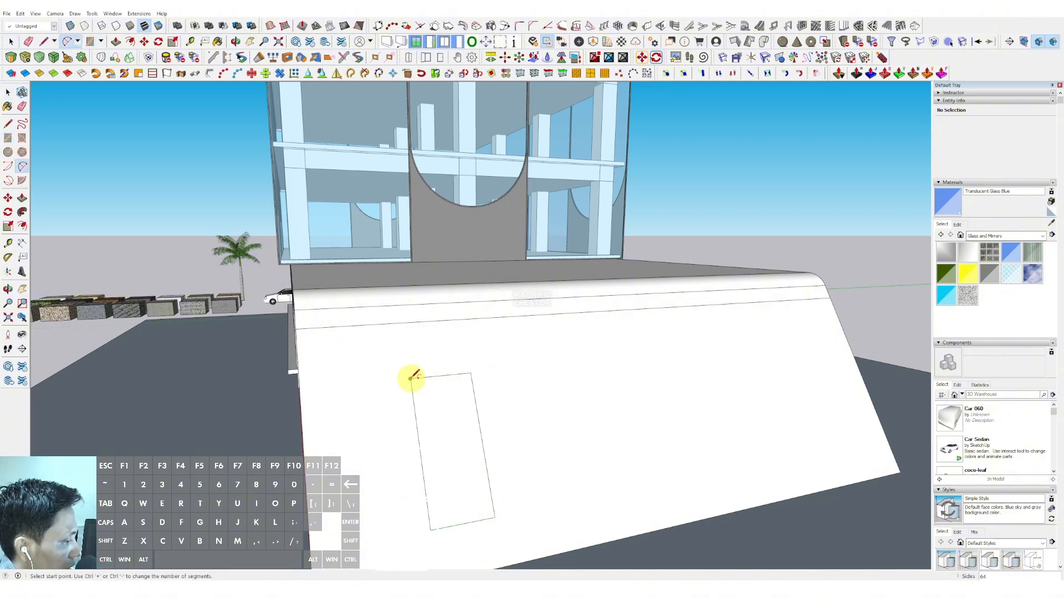
{"action": "left_click", "coordinate": [470, 373]}
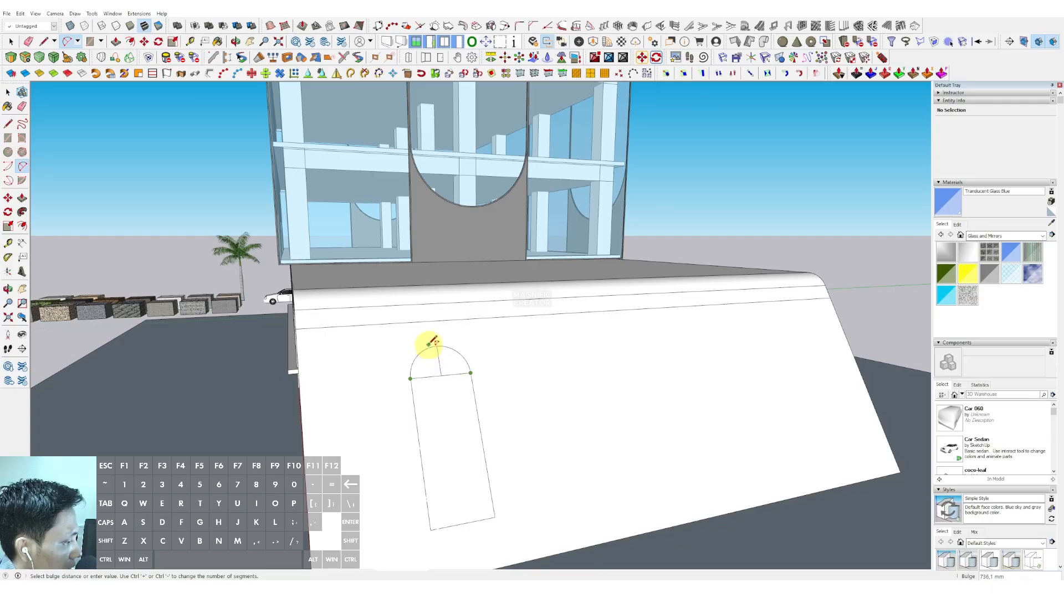
{"action": "left_click", "coordinate": [429, 344]}
{"action": "scroll", "coordinate": [442, 330], "scroll_direction": "down", "scroll_amount": 1}
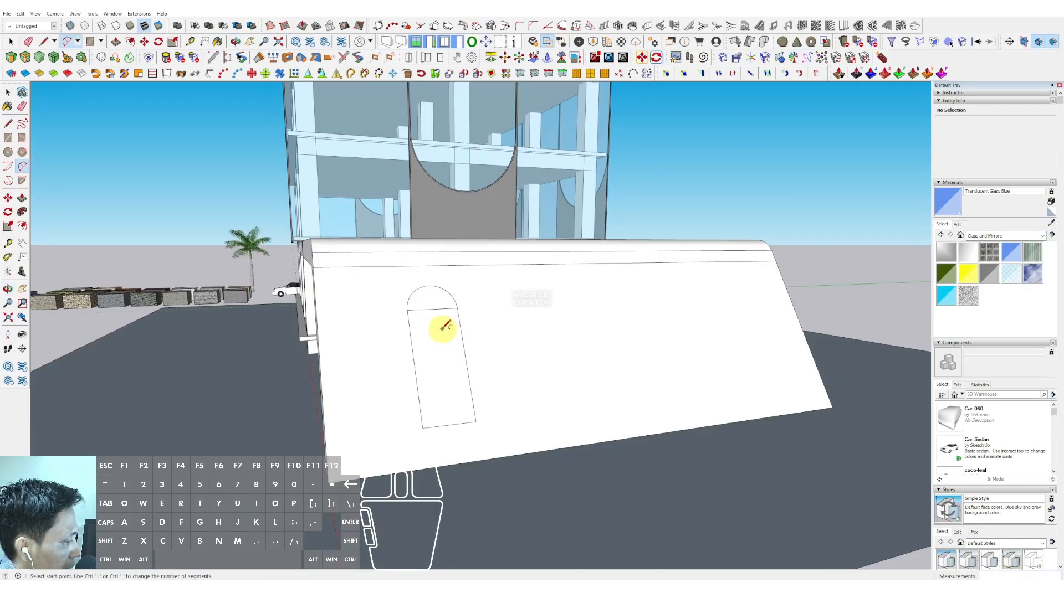
Add a matching arc about 736 mm deep below the rectangle and erase the two dividing lines to form a slot outline.
{"action": "left_click", "coordinate": [422, 428]}
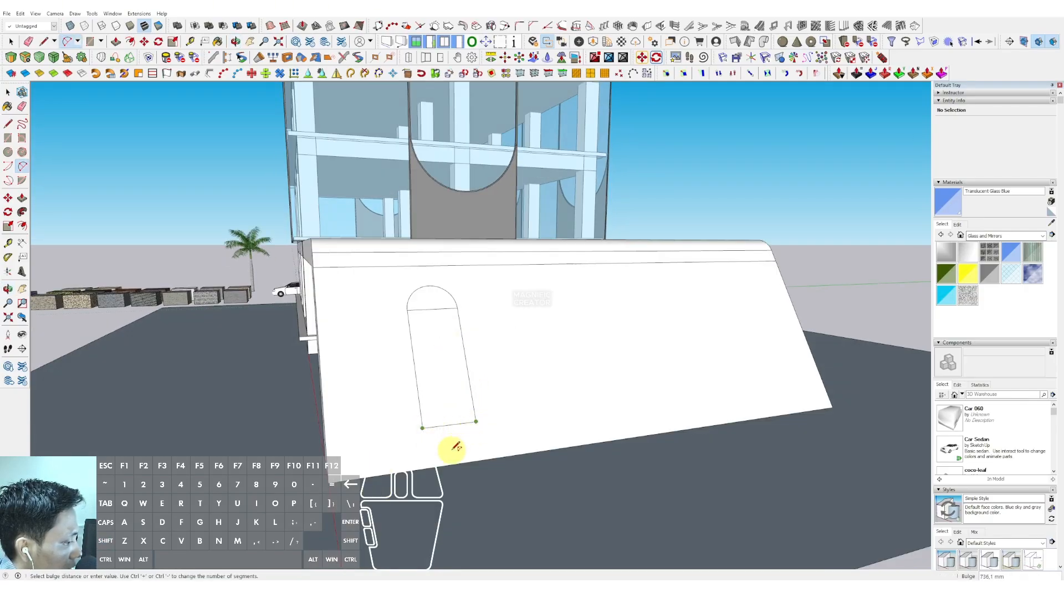
{"action": "left_click", "coordinate": [459, 449]}
{"action": "key", "text": "space"}
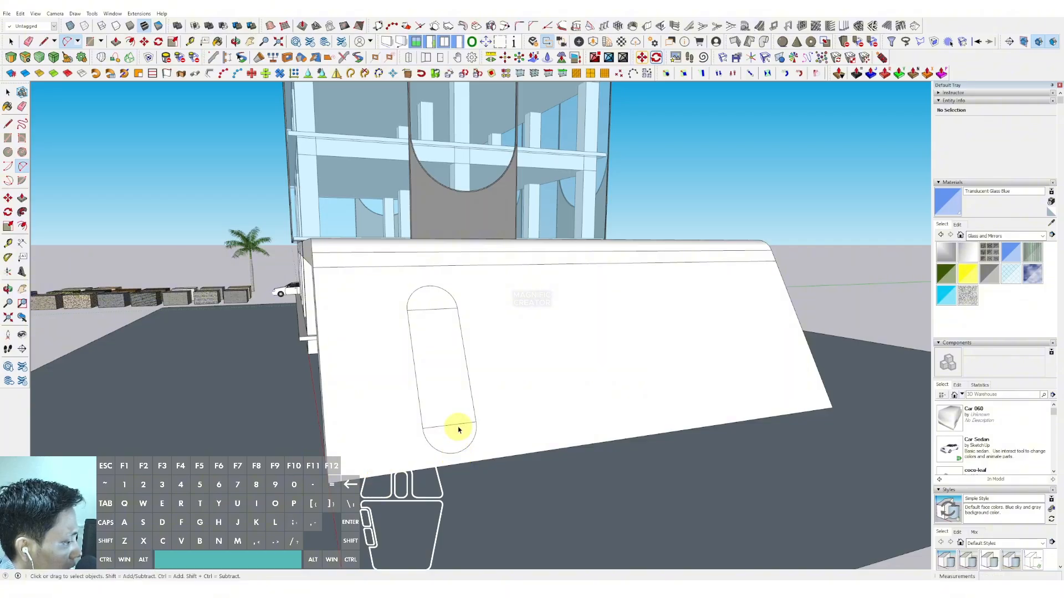
{"action": "left_click", "coordinate": [440, 306]}
{"action": "key", "text": "space"}
{"action": "scroll", "coordinate": [435, 328], "scroll_direction": "down", "scroll_amount": 2}
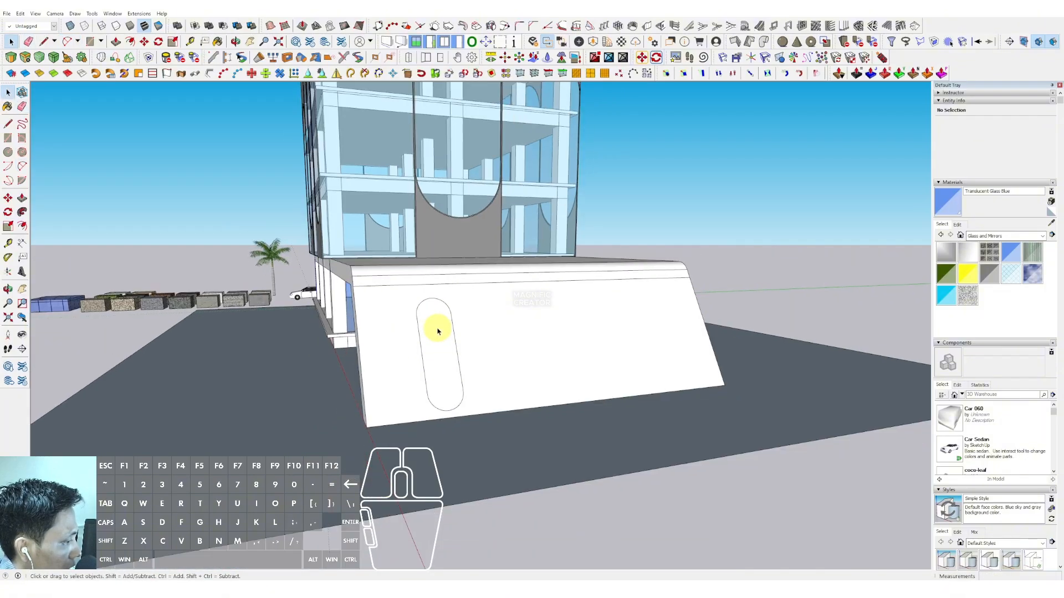
Copy the slot outline about 9.9 m along the slanted wall and divide the distance to make four evenly spaced slots.
{"action": "middle_click_drag", "start_coordinate": [434, 328], "coordinate": [387, 356]}
{"action": "left_click", "coordinate": [417, 337]}
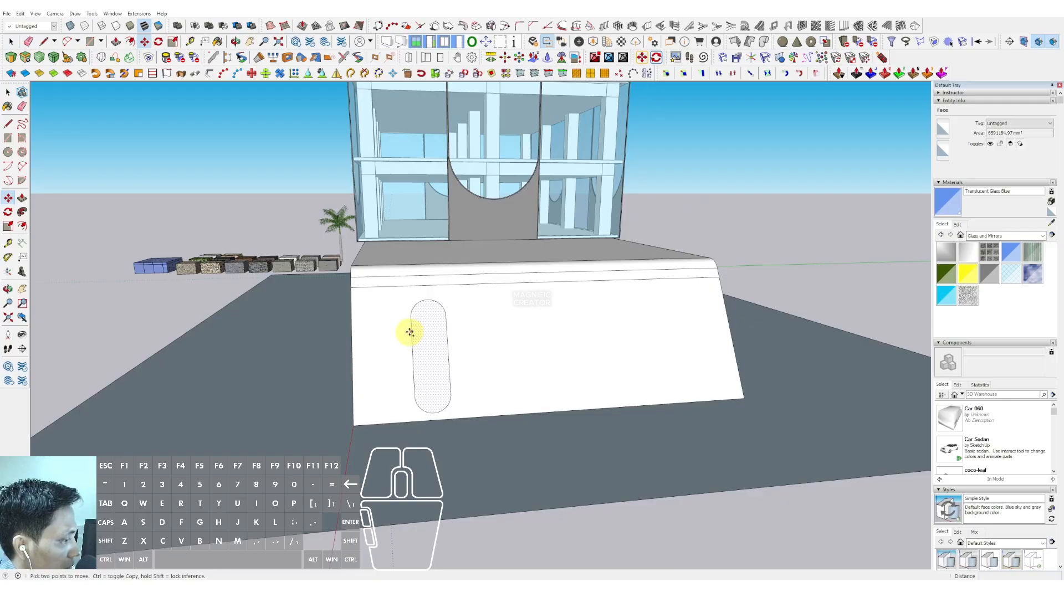
{"action": "left_click", "coordinate": [410, 332]}
{"action": "key", "text": "ctrl"}
{"action": "scroll", "coordinate": [506, 325], "scroll_direction": "up", "scroll_amount": 2}
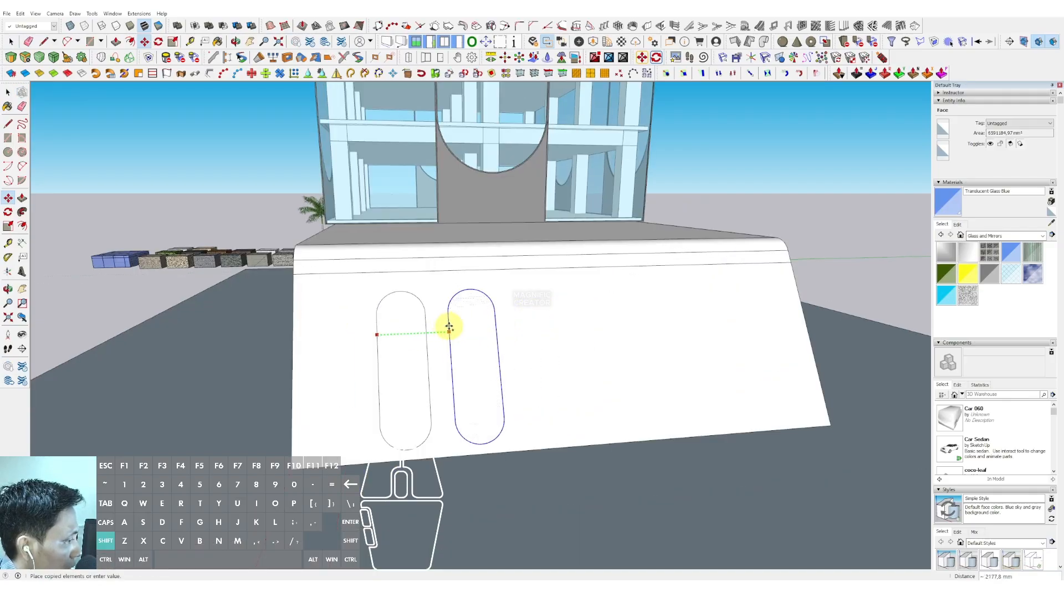
{"action": "scroll", "coordinate": [448, 327], "scroll_direction": "down", "scroll_amount": 2}
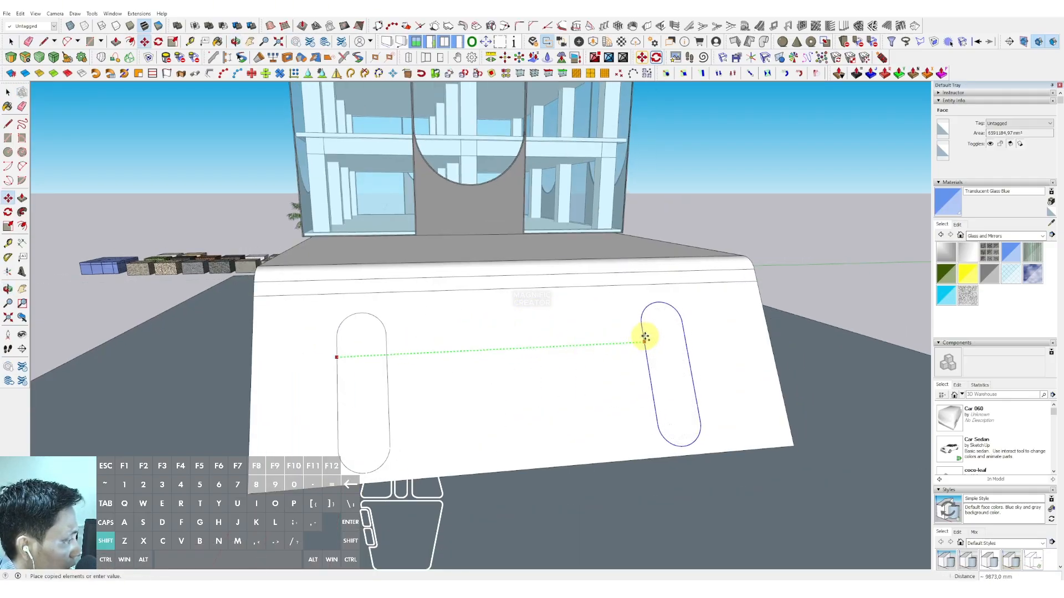
{"action": "left_click", "coordinate": [648, 333]}
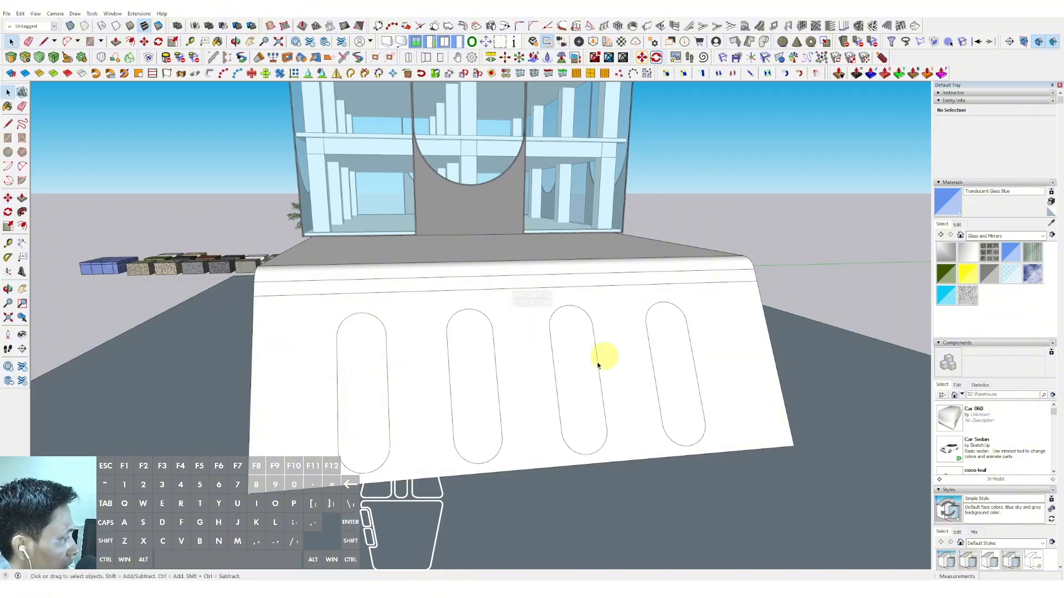
Examine the building's facade, canopy and slanted wall from several sides.
{"action": "scroll", "coordinate": [483, 361], "scroll_direction": "down", "scroll_amount": 5}
{"action": "middle_click_drag", "start_coordinate": [483, 361], "coordinate": [374, 364]}
{"action": "scroll", "coordinate": [374, 364], "scroll_direction": "up", "scroll_amount": 3}
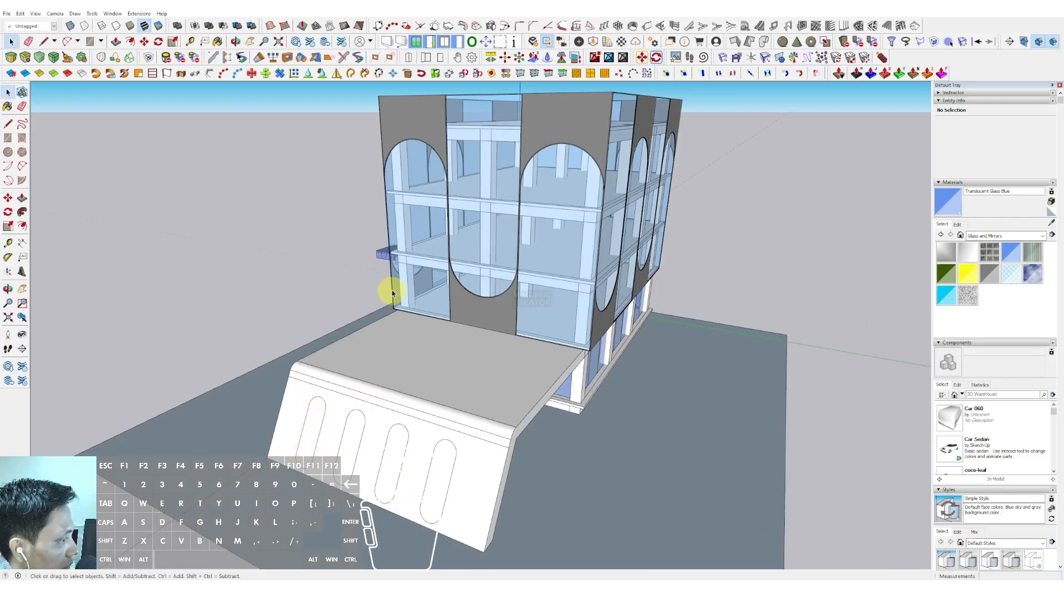
{"action": "middle_click_drag", "start_coordinate": [485, 212], "coordinate": [404, 268]}
{"action": "scroll", "coordinate": [396, 266], "scroll_direction": "up", "scroll_amount": 3}
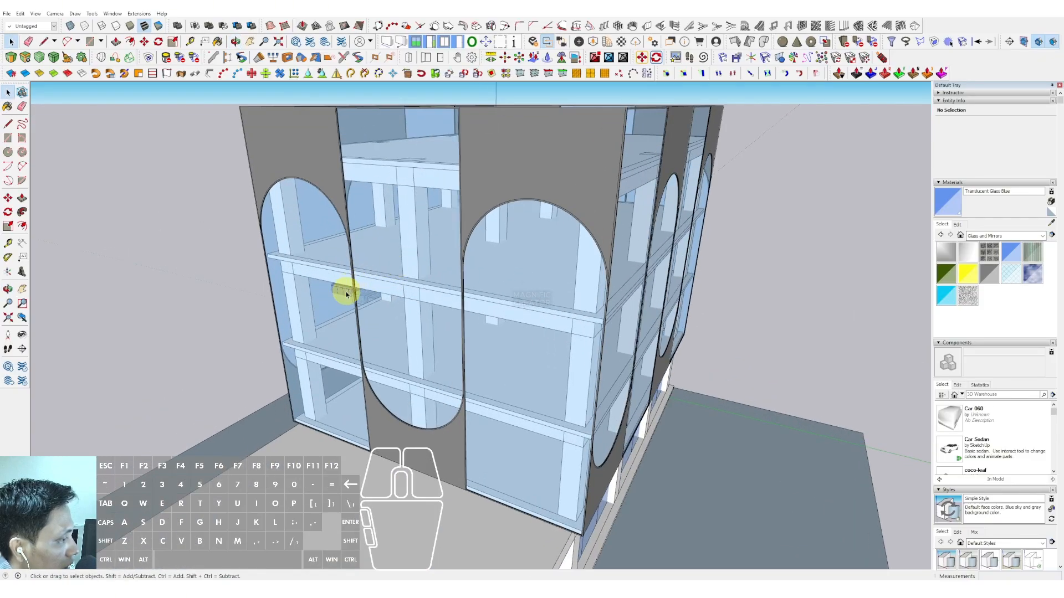
{"action": "middle_click_drag", "start_coordinate": [346, 293], "coordinate": [591, 252]}
{"action": "scroll", "coordinate": [414, 267], "scroll_direction": "down", "scroll_amount": 3}
{"action": "middle_click_drag", "start_coordinate": [414, 267], "coordinate": [391, 309]}
{"action": "scroll", "coordinate": [467, 289], "scroll_direction": "up", "scroll_amount": 3}
{"action": "middle_click_drag", "start_coordinate": [467, 289], "coordinate": [375, 280]}
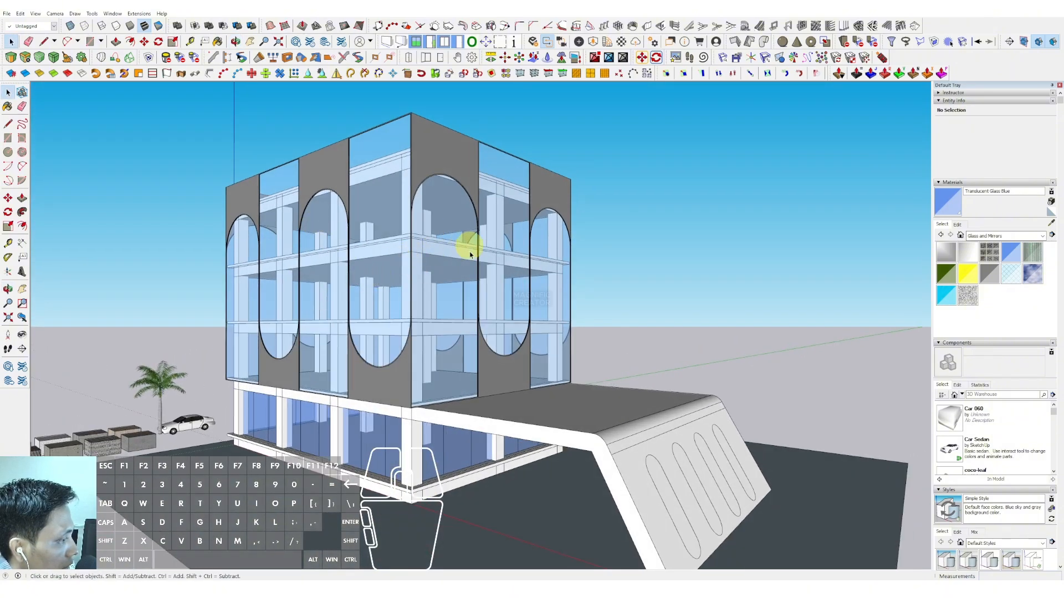
{"action": "middle_click_drag", "start_coordinate": [470, 254], "coordinate": [532, 347]}
Push the first slot face about 831 mm into the slanted wall and delete its remaining face to open the slot.
{"action": "scroll", "coordinate": [547, 385], "scroll_direction": "up", "scroll_amount": 3}
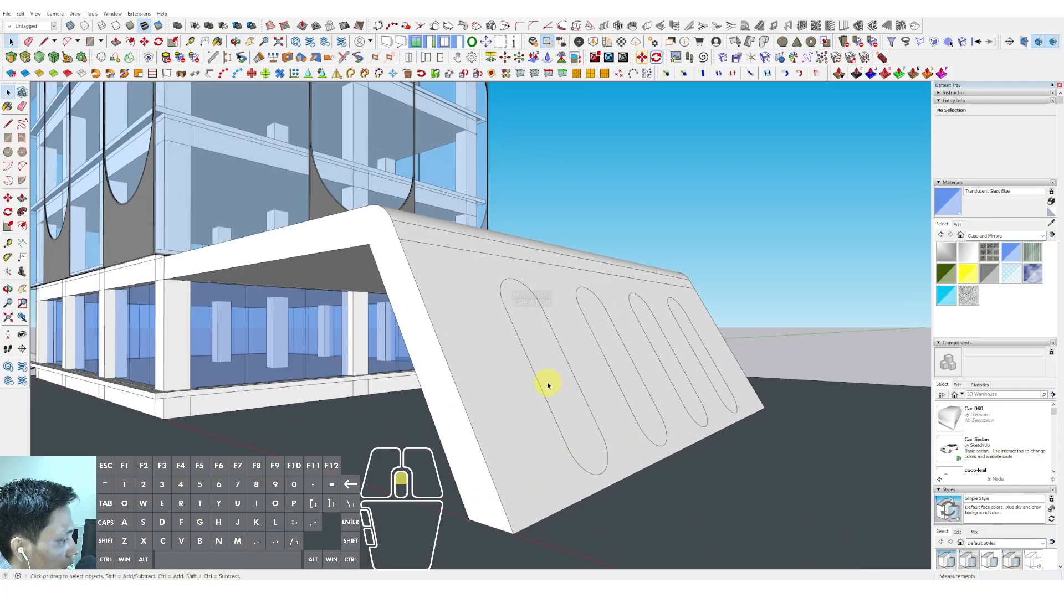
{"action": "middle_click_drag", "start_coordinate": [548, 385], "coordinate": [546, 363]}
{"action": "key", "text": "v"}
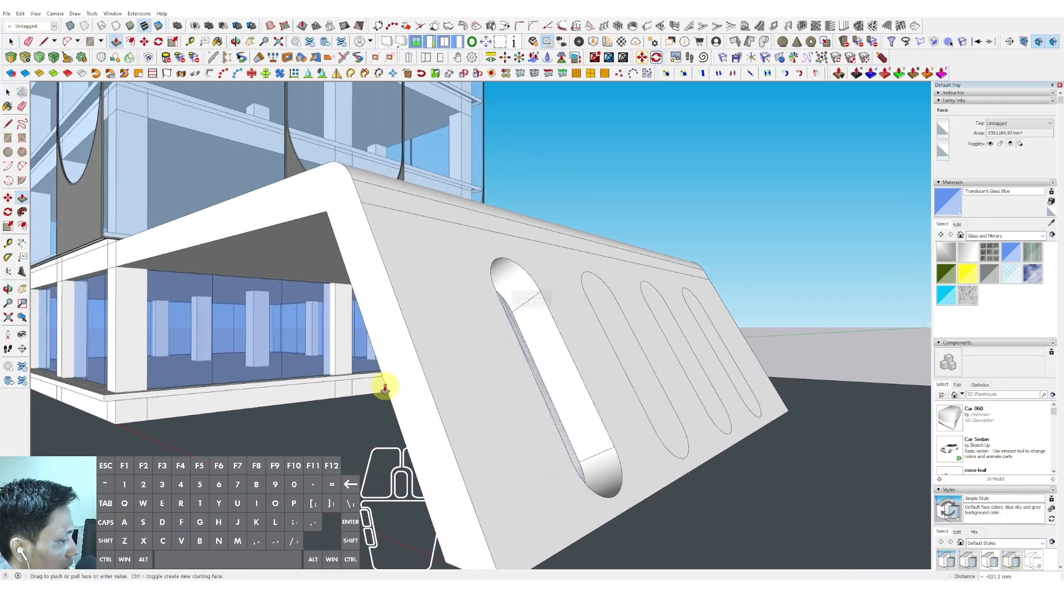
{"action": "middle_click_drag", "start_coordinate": [404, 381], "coordinate": [603, 316]}
{"action": "scroll", "coordinate": [499, 349], "scroll_direction": "up", "scroll_amount": 1}
{"action": "left_click", "coordinate": [481, 351]}
{"action": "key", "text": "Delete"}
Push the other three slot faces through the slanted wall to the same depth as the first.
{"action": "left_click", "coordinate": [496, 302]}
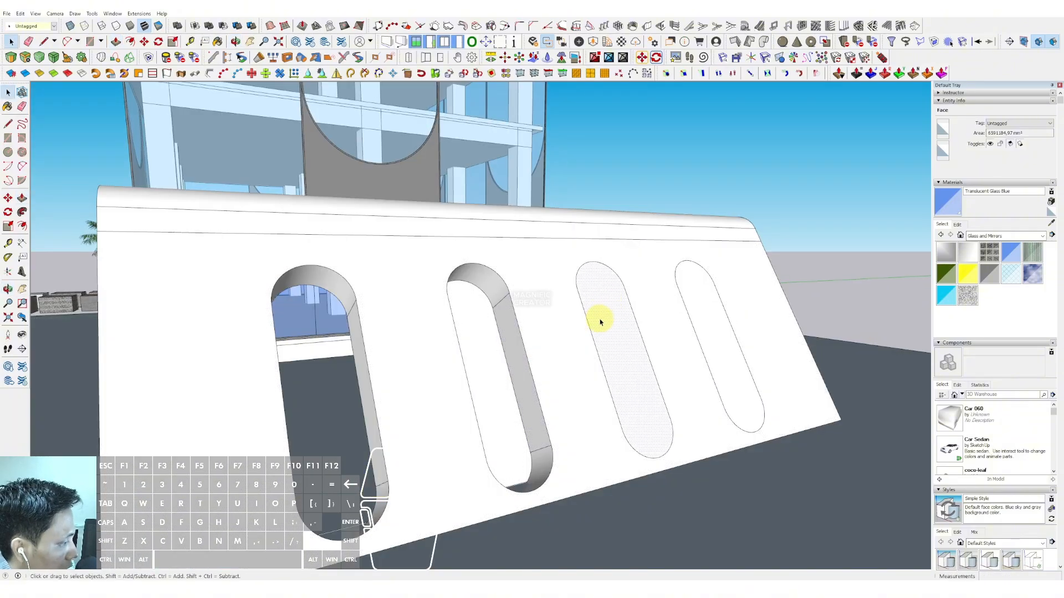
{"action": "scroll", "coordinate": [600, 322], "scroll_direction": "up", "scroll_amount": 2}
{"action": "key", "text": "p"}
{"action": "double_click", "coordinate": [724, 293]}
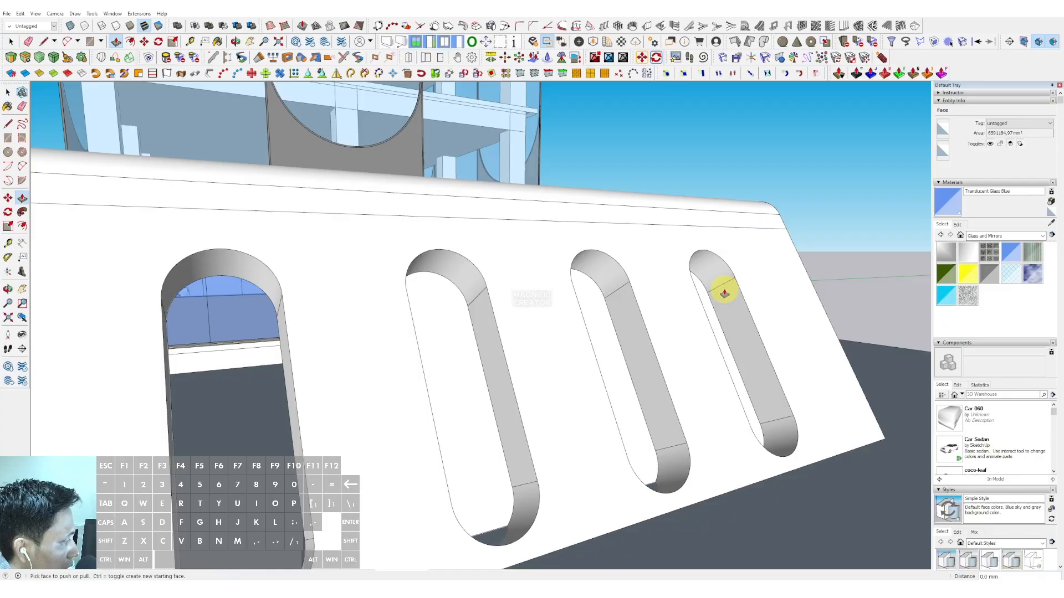
{"action": "double_click", "coordinate": [457, 343]}
{"action": "double_click", "coordinate": [606, 326]}
Select all connected geometry of the canopy with its slotted wall and make it a group.
{"action": "middle_click_drag", "start_coordinate": [705, 305], "coordinate": [537, 352]}
{"action": "scroll", "coordinate": [586, 324], "scroll_direction": "down", "scroll_amount": 5}
{"action": "scroll", "coordinate": [537, 360], "scroll_direction": "up", "scroll_amount": 3}
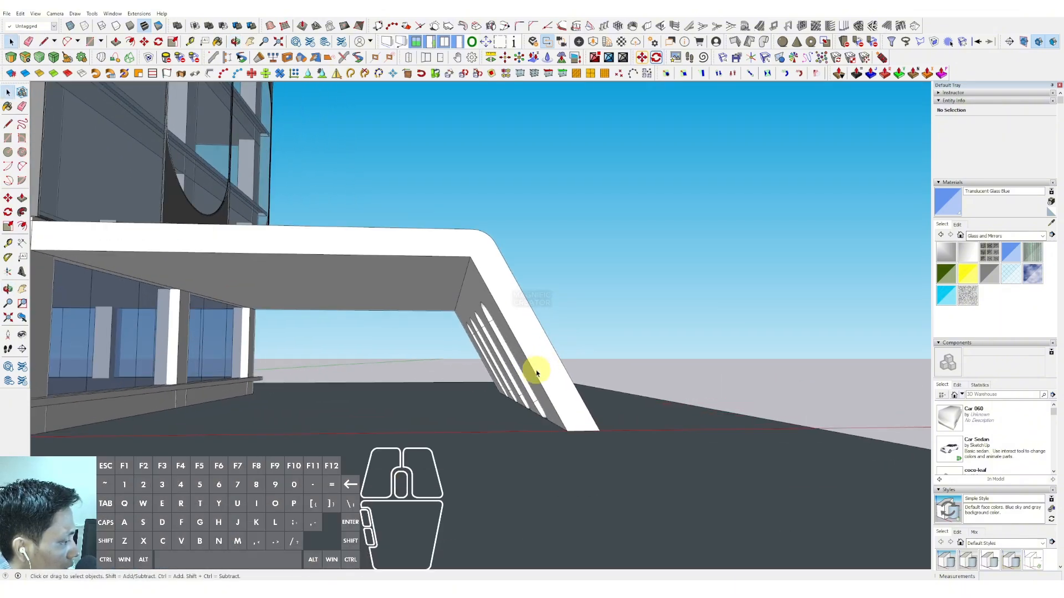
{"action": "triple_click", "coordinate": [537, 373]}
{"action": "right_click", "coordinate": [537, 369]}
{"action": "left_click", "coordinate": [564, 208]}
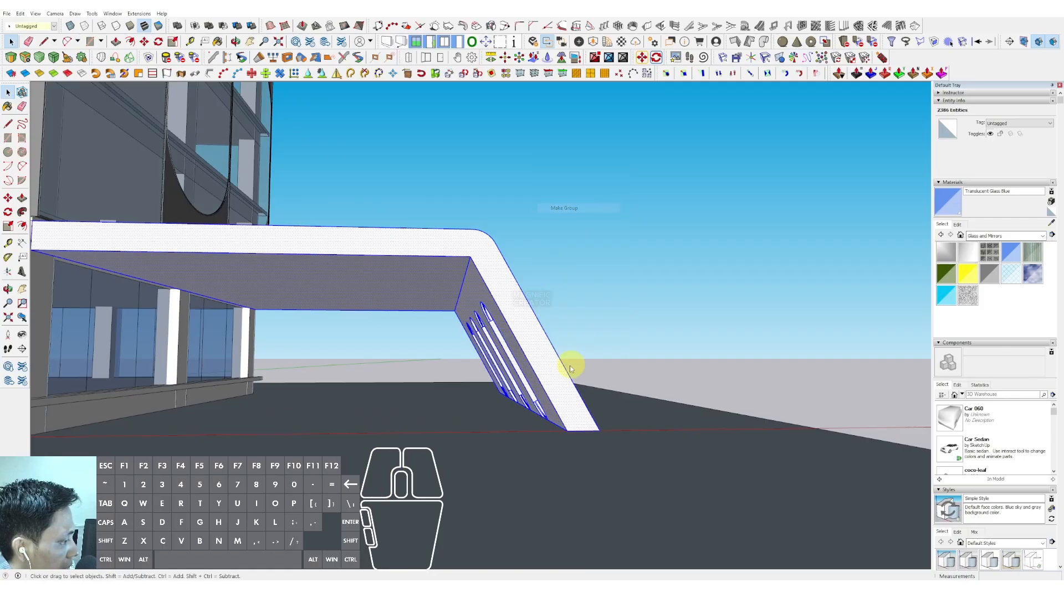
Draw a rectangle about 16.4 by 4.2 m on the ground along the slanted wall's foot and raise it about 250 mm.
{"action": "middle_click_drag", "start_coordinate": [570, 364], "coordinate": [517, 387]}
{"action": "scroll", "coordinate": [496, 422], "scroll_direction": "up", "scroll_amount": 3}
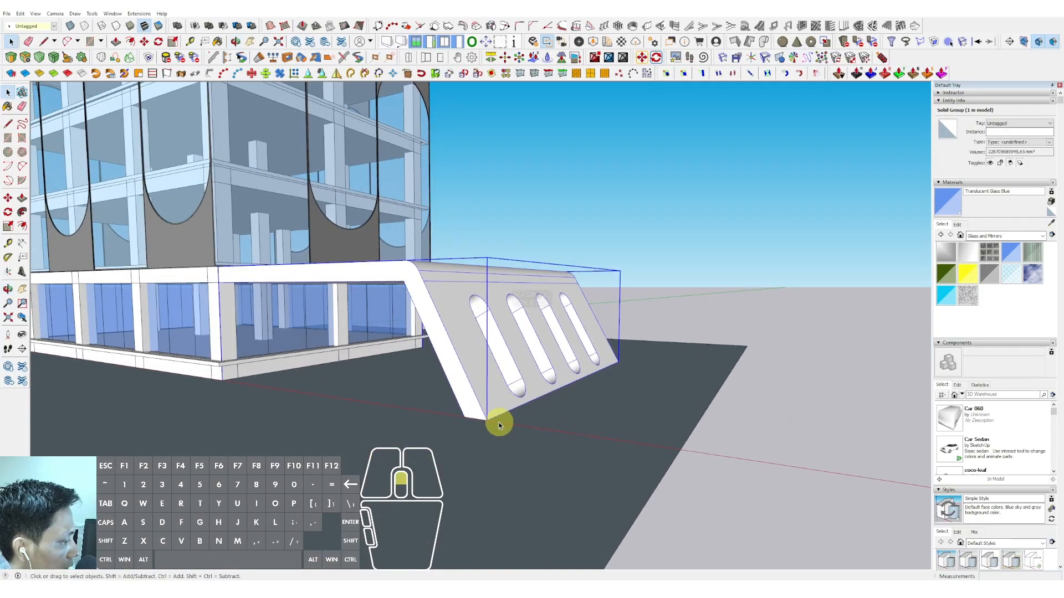
{"action": "key", "text": "r"}
{"action": "left_click", "coordinate": [484, 420]}
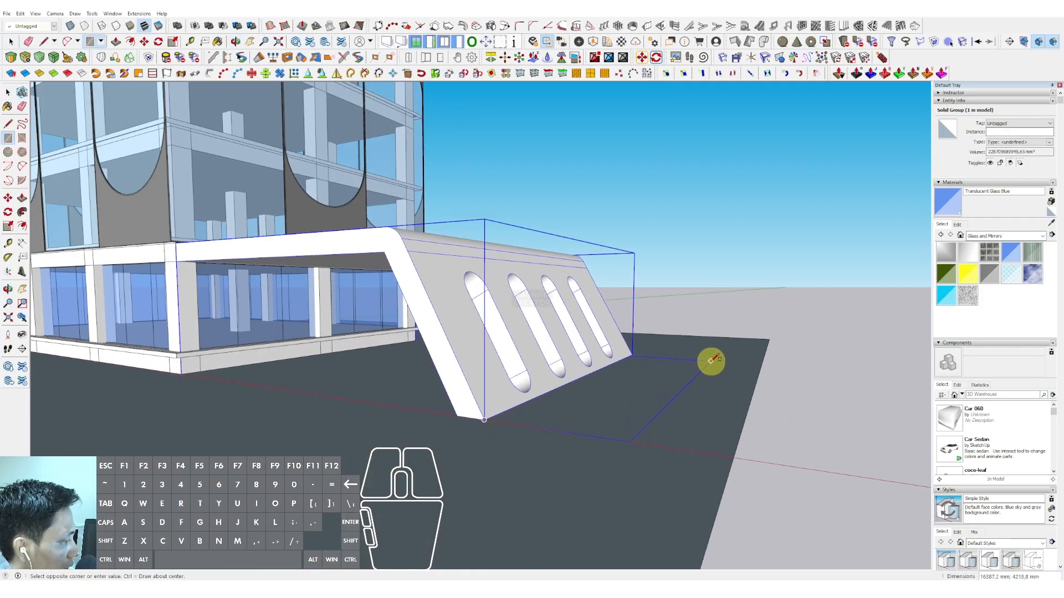
{"action": "left_click", "coordinate": [712, 362]}
{"action": "middle_click_drag", "start_coordinate": [712, 361], "coordinate": [527, 403]}
{"action": "key", "text": "p"}
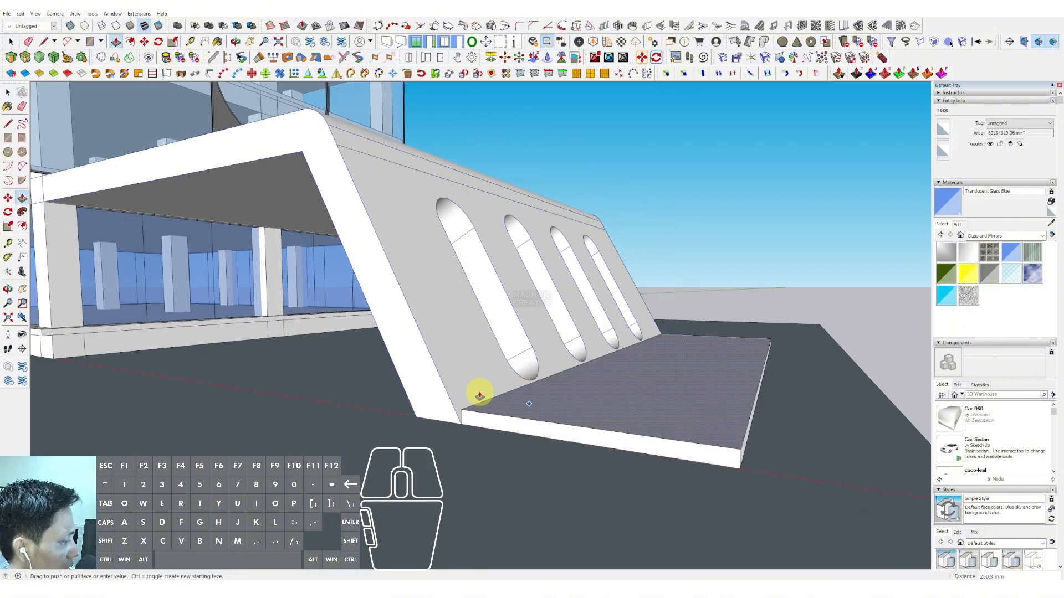
{"action": "key", "text": "space"}
Select all connected geometry of the raised slab beside the slanted wall and make it a group.
{"action": "scroll", "coordinate": [475, 408], "scroll_direction": "up", "scroll_amount": 2}
{"action": "left_click", "coordinate": [469, 411]}
{"action": "scroll", "coordinate": [466, 413], "scroll_direction": "up", "scroll_amount": 3}
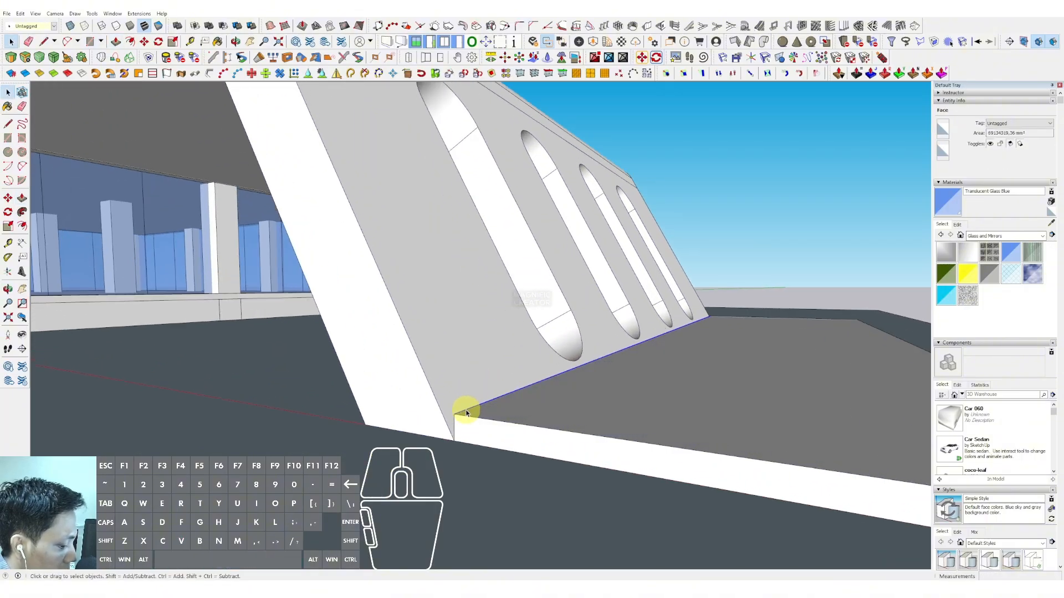
{"action": "scroll", "coordinate": [458, 415], "scroll_direction": "down", "scroll_amount": 2}
{"action": "key", "text": "space"}
{"action": "scroll", "coordinate": [563, 401], "scroll_direction": "down", "scroll_amount": 6}
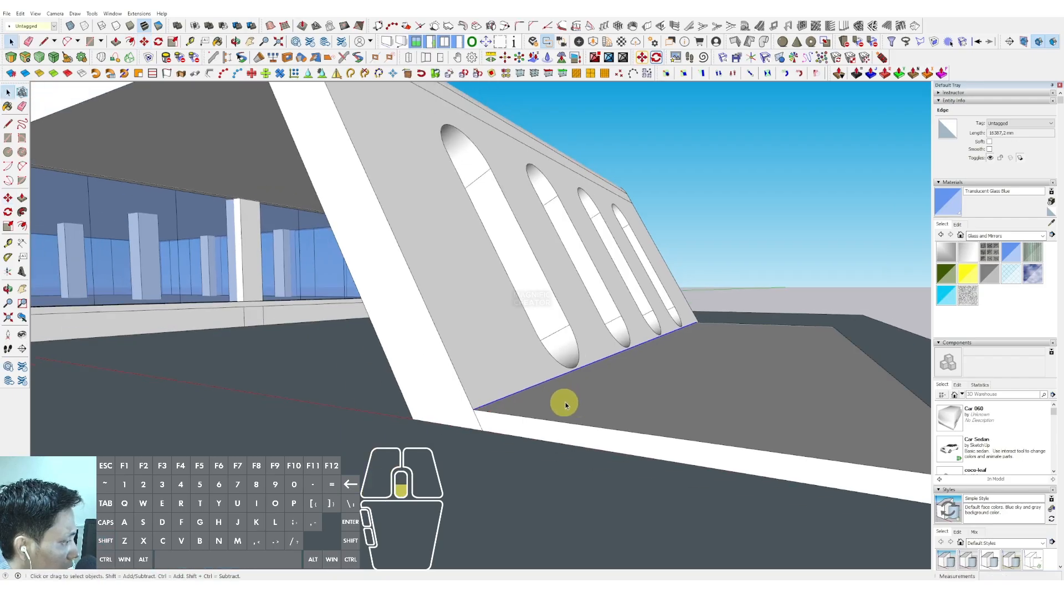
{"action": "double_click", "coordinate": [613, 400]}
{"action": "right_click", "coordinate": [614, 402]}
{"action": "left_click", "coordinate": [640, 268]}
{"action": "scroll", "coordinate": [582, 391], "scroll_direction": "down", "scroll_amount": 5}
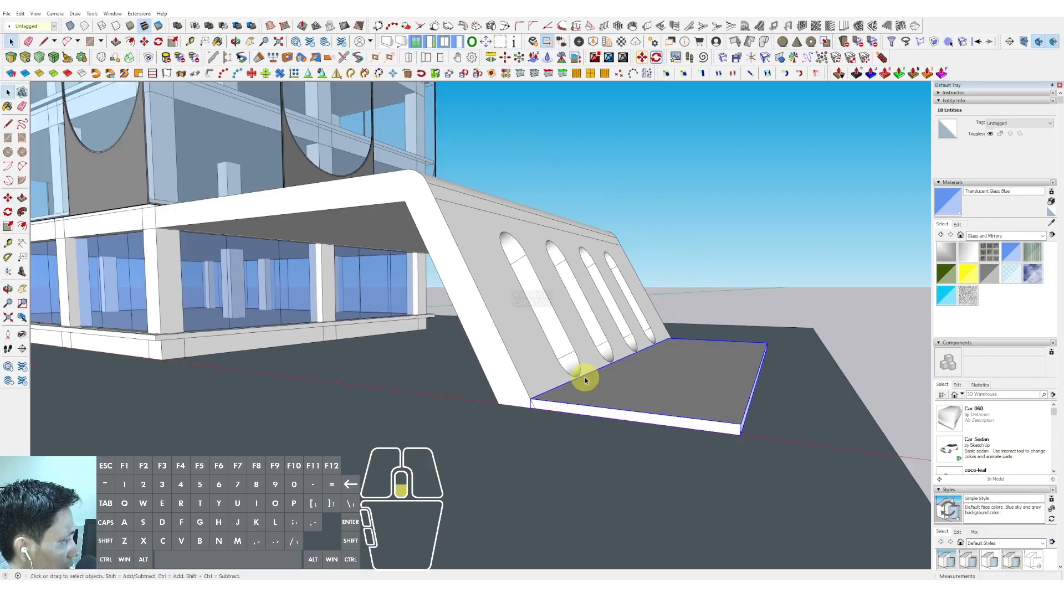
Paint the top face of the slab beside the slanted wall with Grass Light Green from the Landscaping, Fencing and Vegetation materials.
{"action": "left_click", "coordinate": [1037, 237]}
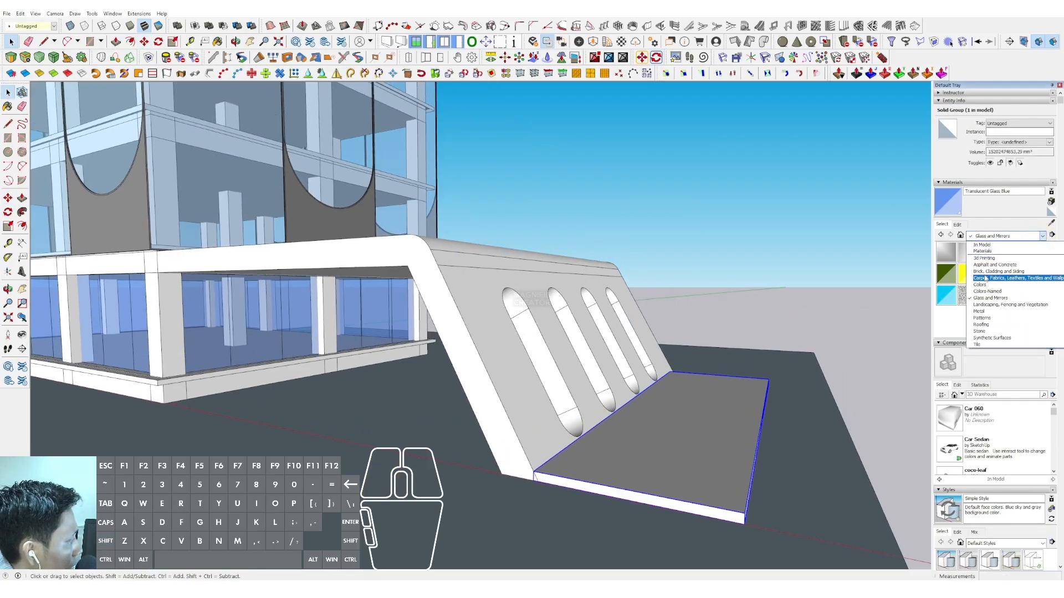
{"action": "left_click", "coordinate": [997, 304]}
{"action": "left_click", "coordinate": [989, 296]}
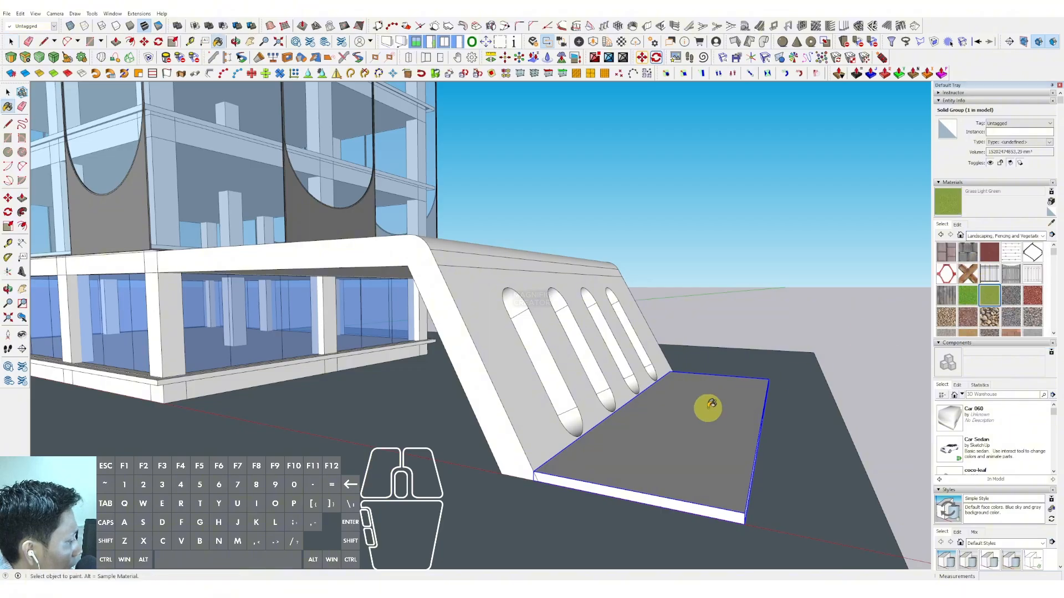
{"action": "scroll", "coordinate": [665, 432], "scroll_direction": "up", "scroll_amount": 2}
{"action": "left_click", "coordinate": [658, 440]}
{"action": "double_click", "coordinate": [658, 440]}
{"action": "left_click", "coordinate": [684, 404]}
{"action": "left_click", "coordinate": [760, 261]}
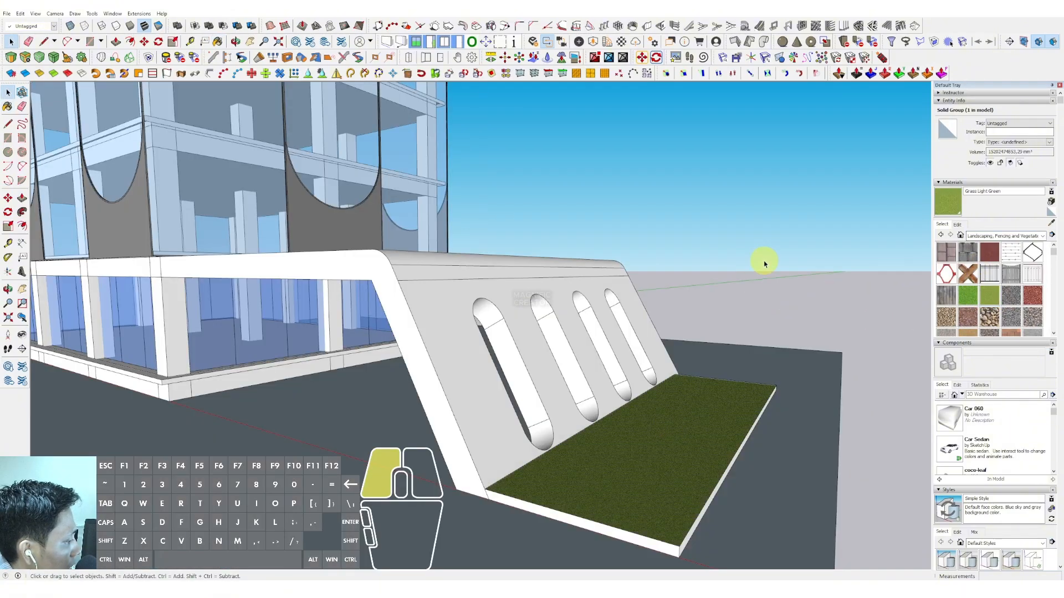
Draw a rectangle over the building plinth's side face under the canopy and extrude it outward as an entrance platform.
{"action": "mouse_move", "coordinate": [760, 261]}
{"action": "middle_mouse_down"}
{"action": "mouse_move", "coordinate": [530, 381]}
{"action": "mouse_move", "coordinate": [444, 344]}
{"action": "mouse_move", "coordinate": [411, 373]}
{"action": "mouse_move", "coordinate": [437, 394]}
{"action": "middle_mouse_up"}
{"action": "scroll", "coordinate": [525, 373], "scroll_direction": "down", "scroll_amount": 3}
{"action": "scroll", "coordinate": [527, 380], "scroll_direction": "up", "scroll_amount": 5}
{"action": "key", "text": "r"}
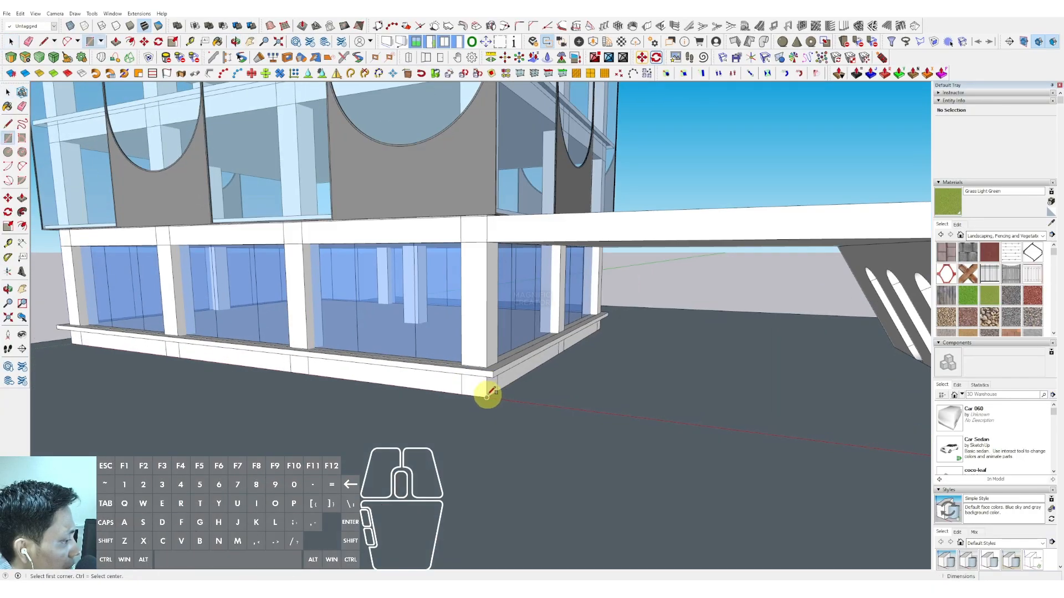
{"action": "left_click", "coordinate": [487, 392]}
{"action": "scroll", "coordinate": [575, 344], "scroll_direction": "up", "scroll_amount": 2}
{"action": "scroll", "coordinate": [575, 344], "scroll_direction": "up", "scroll_amount": 6}
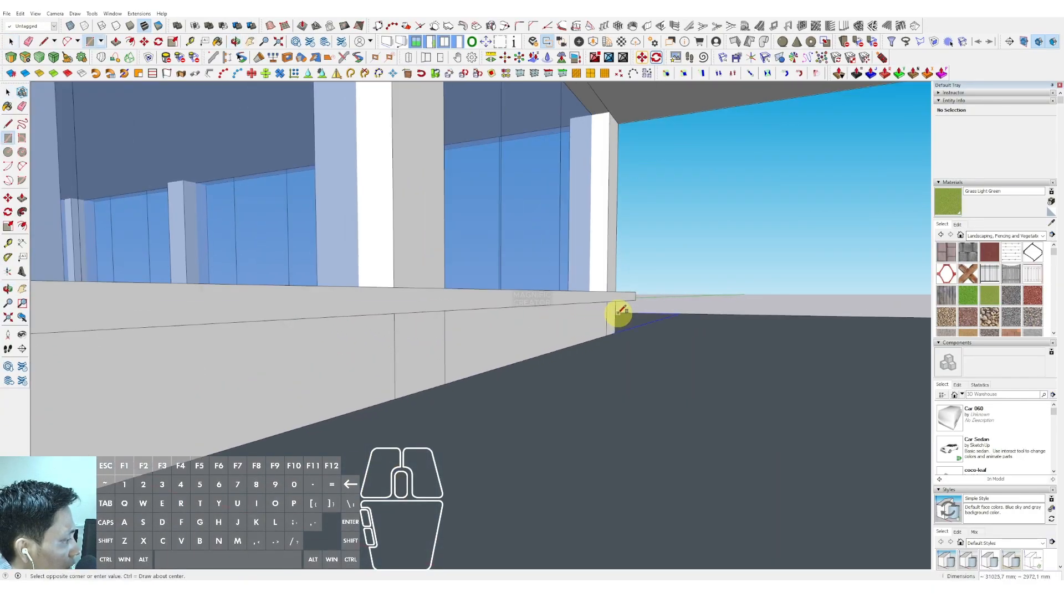
{"action": "left_click", "coordinate": [648, 290]}
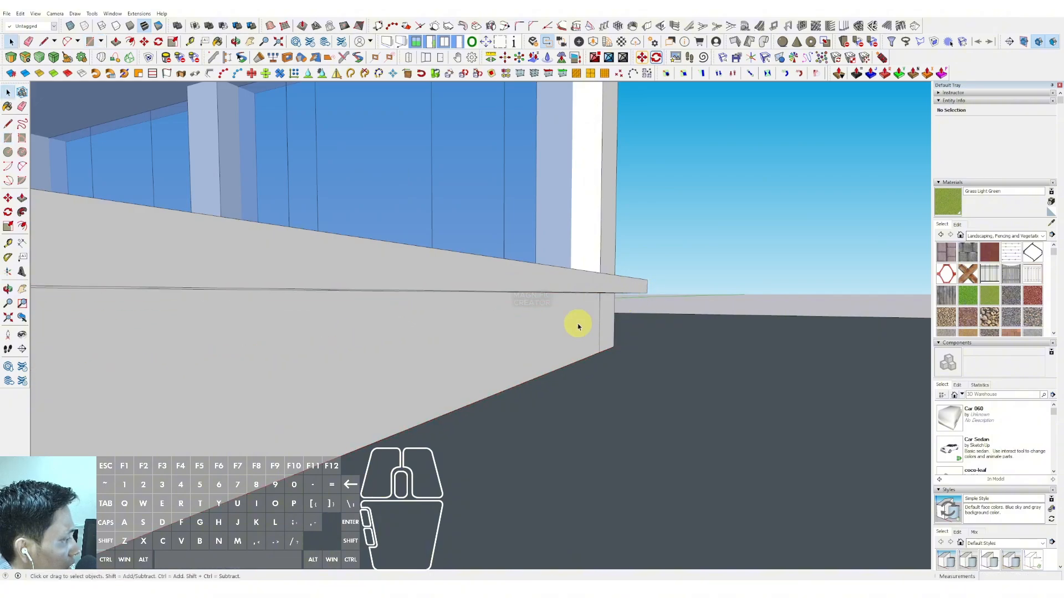
{"action": "key", "text": "p"}
{"action": "left_click", "coordinate": [606, 304]}
{"action": "middle_click_drag", "start_coordinate": [606, 304], "coordinate": [690, 335]}
{"action": "scroll", "coordinate": [690, 334], "scroll_direction": "down", "scroll_amount": 10}
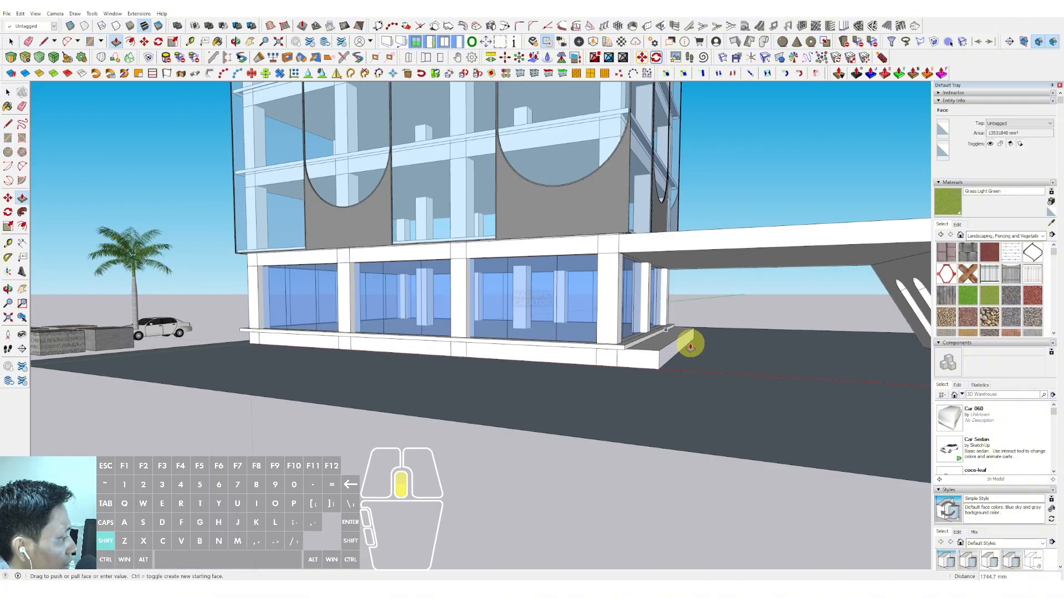
Draw a stepped stair profile on the platform's end face and push it partway along the platform to cut the stairs.
{"action": "scroll", "coordinate": [649, 360], "scroll_direction": "up", "scroll_amount": 5}
{"action": "key", "text": "d"}
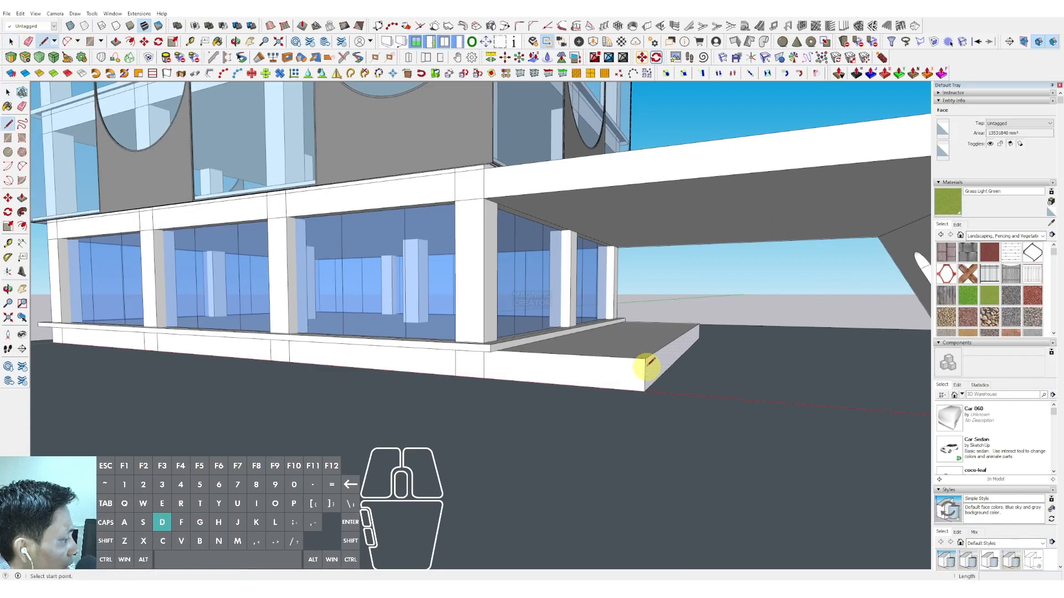
{"action": "scroll", "coordinate": [648, 368], "scroll_direction": "up", "scroll_amount": 2}
{"action": "scroll", "coordinate": [639, 382], "scroll_direction": "up", "scroll_amount": 2}
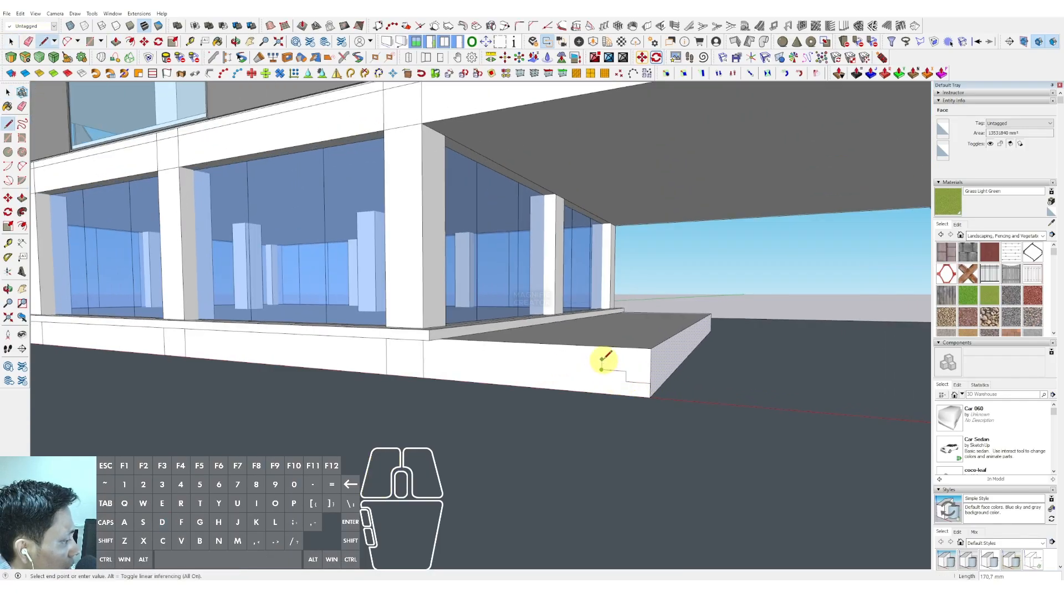
{"action": "scroll", "coordinate": [563, 351], "scroll_direction": "up", "scroll_amount": 2}
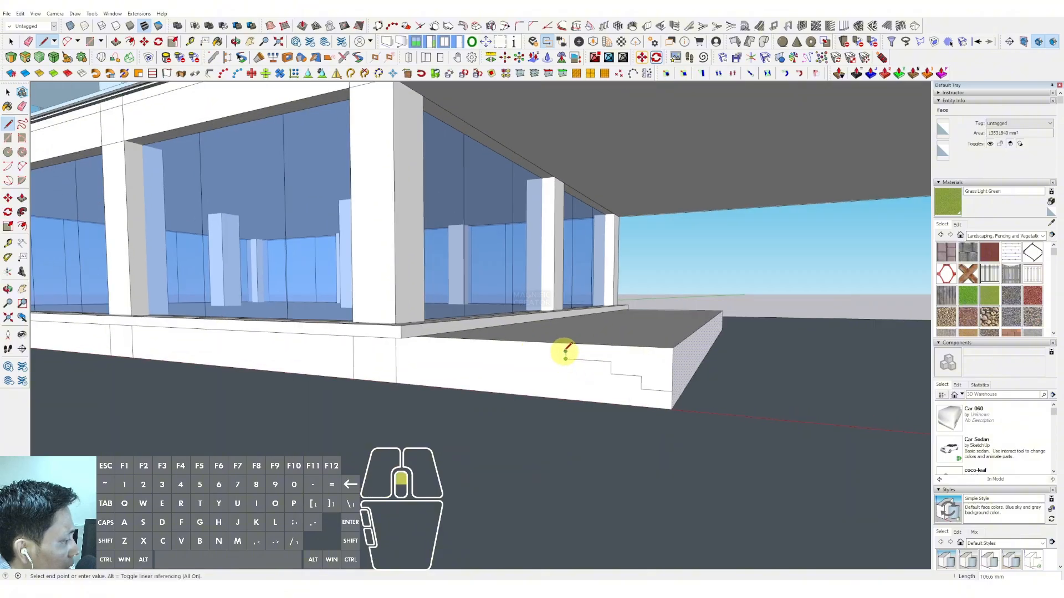
{"action": "left_click", "coordinate": [533, 345]}
{"action": "key", "text": "space"}
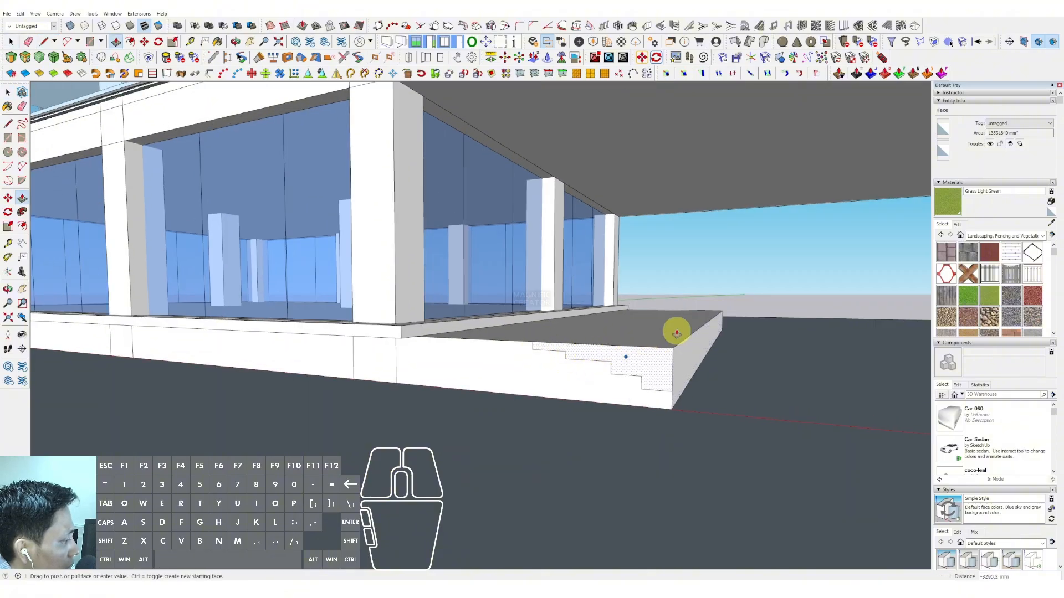
{"action": "key", "text": "space"}
Select all connected geometry of the entrance platform with its stairs and make it a group.
{"action": "middle_click_drag", "start_coordinate": [676, 333], "coordinate": [615, 361]}
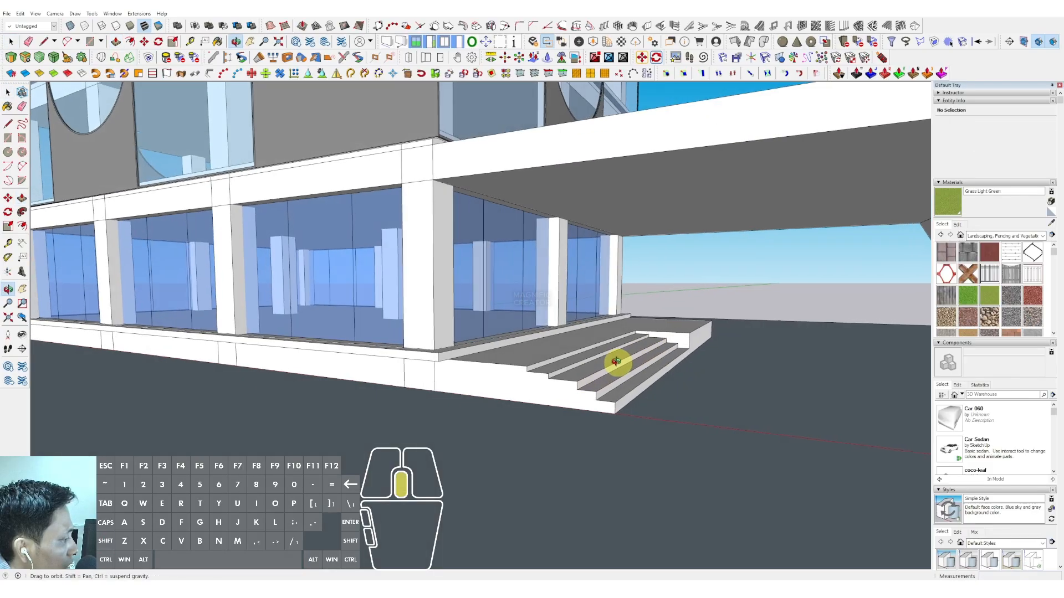
{"action": "right_click", "coordinate": [677, 331]}
{"action": "left_click", "coordinate": [698, 402]}
{"action": "scroll", "coordinate": [504, 387], "scroll_direction": "down", "scroll_amount": 6}
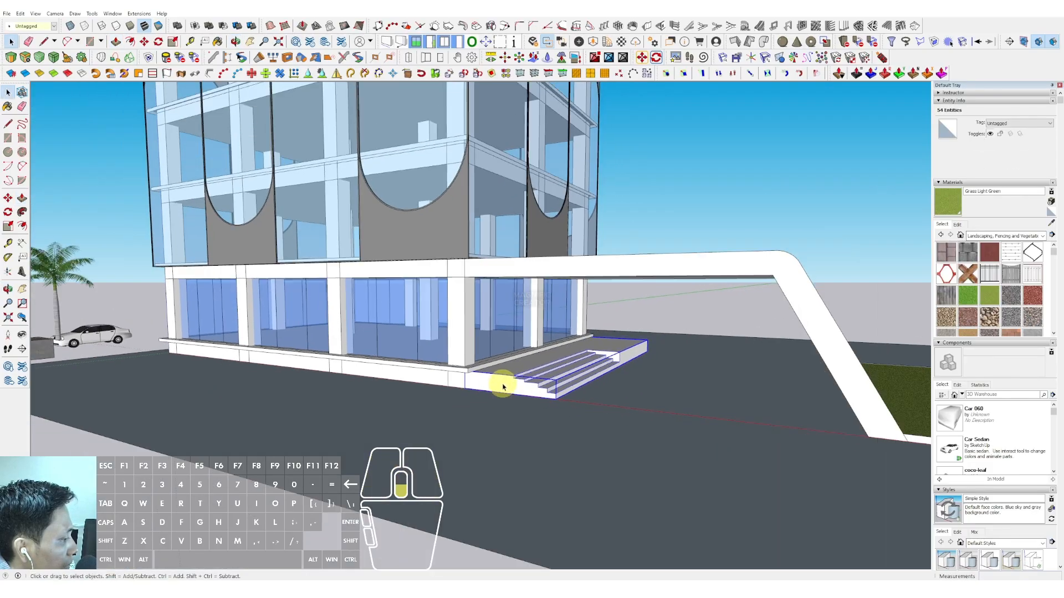
Draw a rectangle along the front face of the building's plinth and extrude it outward about 4 m.
{"action": "scroll", "coordinate": [496, 395], "scroll_direction": "up", "scroll_amount": 2}
{"action": "key", "text": "r"}
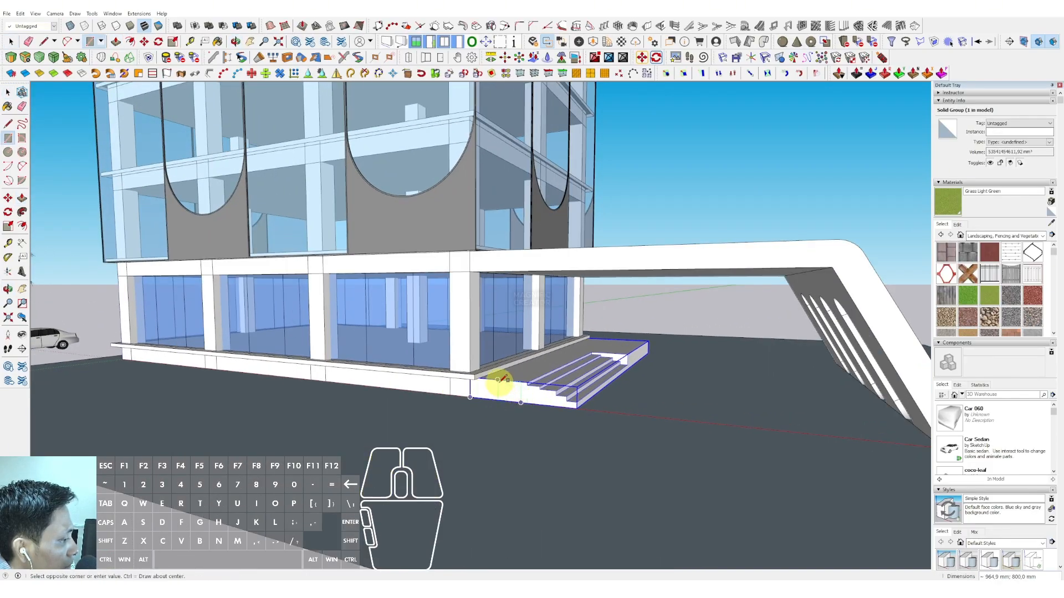
{"action": "scroll", "coordinate": [494, 377], "scroll_direction": "up", "scroll_amount": 2}
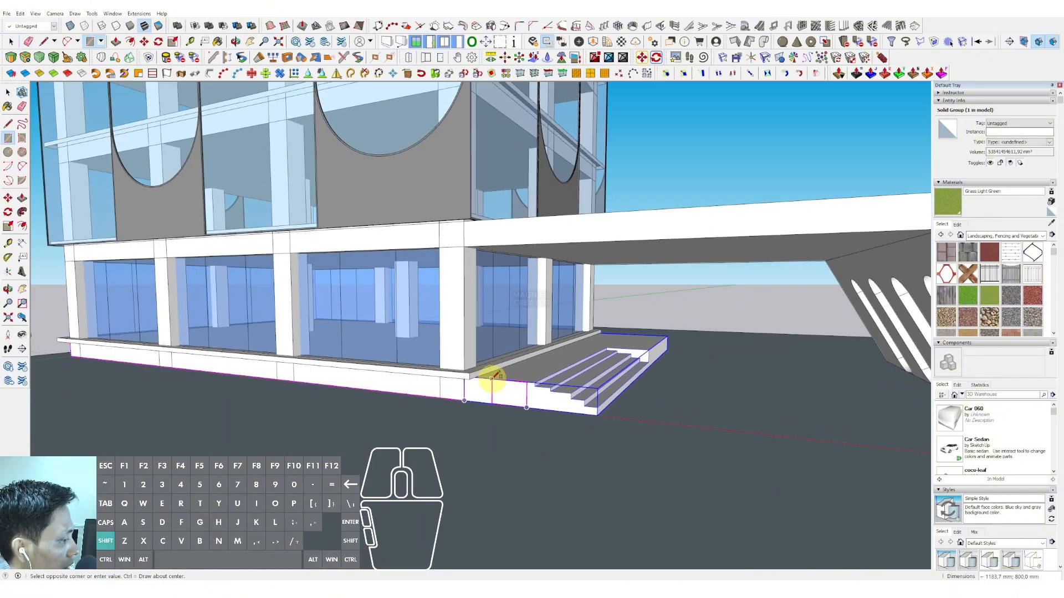
{"action": "scroll", "coordinate": [495, 378], "scroll_direction": "down", "scroll_amount": 2}
{"action": "left_click", "coordinate": [169, 353]}
{"action": "key", "text": "space"}
{"action": "left_click", "coordinate": [387, 380]}
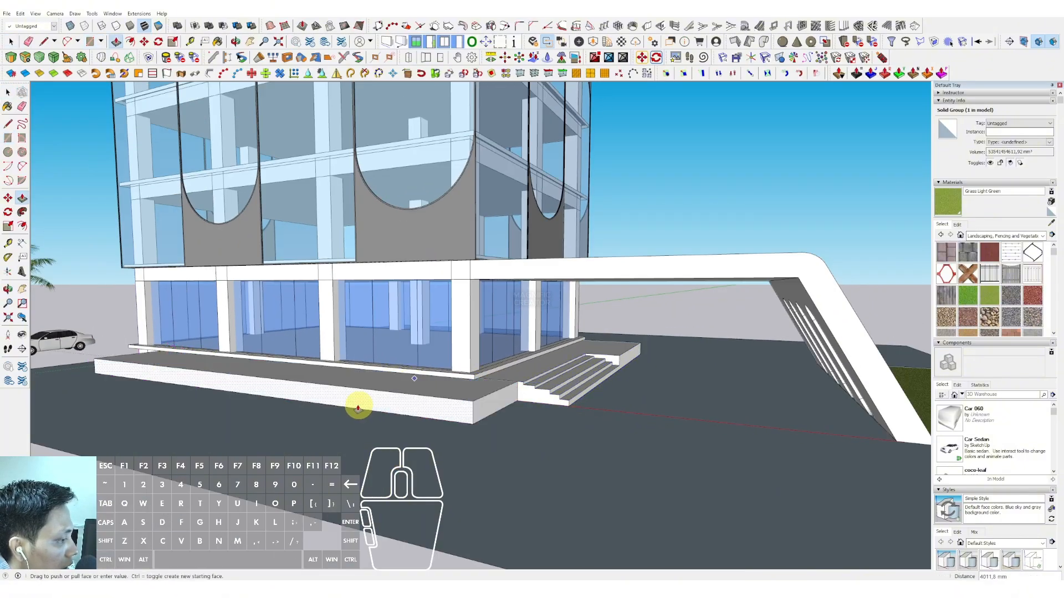
Lower the front block's outer top edge so its top slopes toward the ground, and make the block a group.
{"action": "left_click", "coordinate": [386, 400]}
{"action": "scroll", "coordinate": [471, 407], "scroll_direction": "up", "scroll_amount": 2}
{"action": "key", "text": "m"}
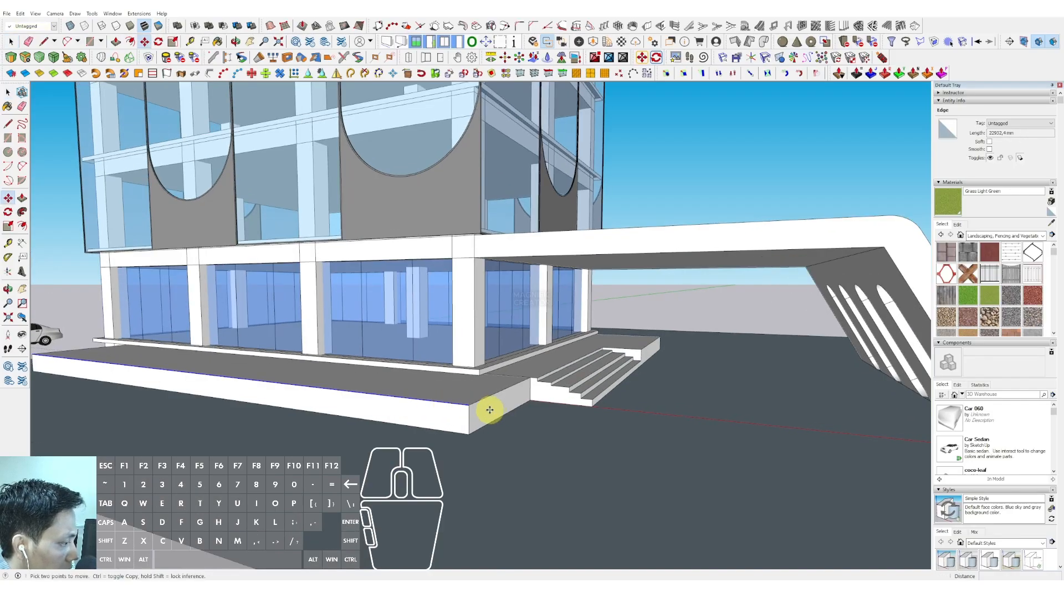
{"action": "key", "text": "space"}
{"action": "double_click", "coordinate": [471, 424]}
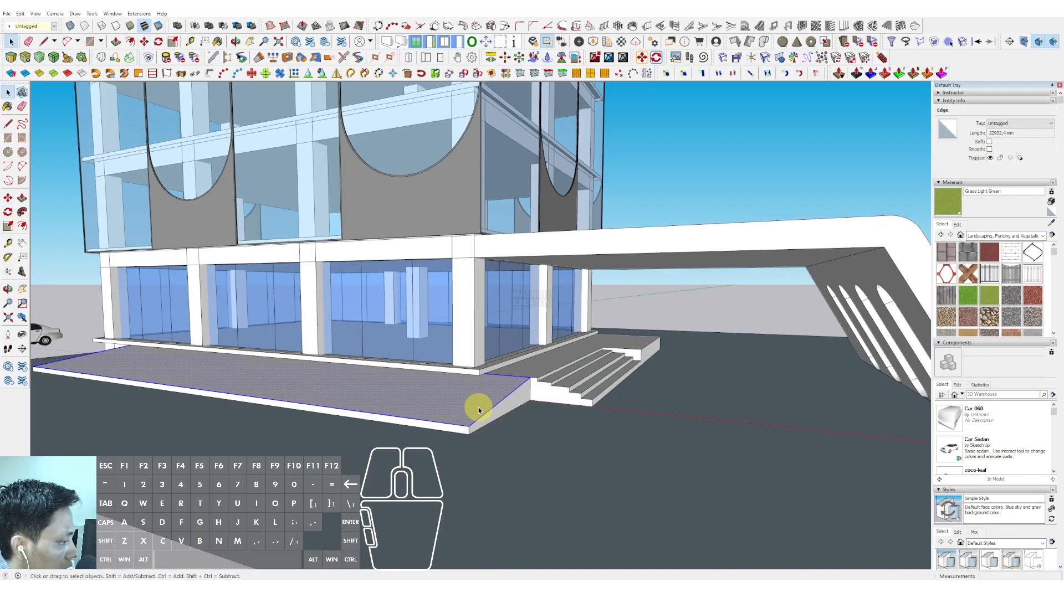
{"action": "right_click", "coordinate": [477, 409]}
{"action": "left_click", "coordinate": [507, 277]}
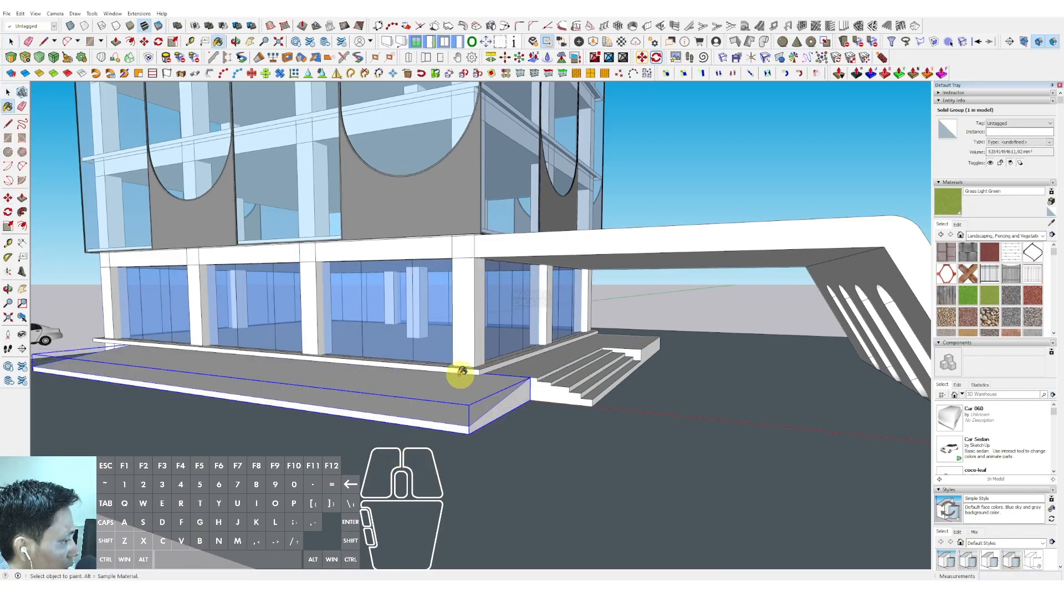
Paint the sloped top face of the front block with Grass Light Green.
{"action": "scroll", "coordinate": [454, 407], "scroll_direction": "up", "scroll_amount": 2}
{"action": "double_click", "coordinate": [454, 408]}
{"action": "left_click", "coordinate": [455, 410]}
{"action": "key", "text": "b"}
{"action": "left_click", "coordinate": [457, 421]}
{"action": "key", "text": "space"}
{"action": "left_click", "coordinate": [527, 327]}
{"action": "scroll", "coordinate": [644, 334], "scroll_direction": "up", "scroll_amount": 2}
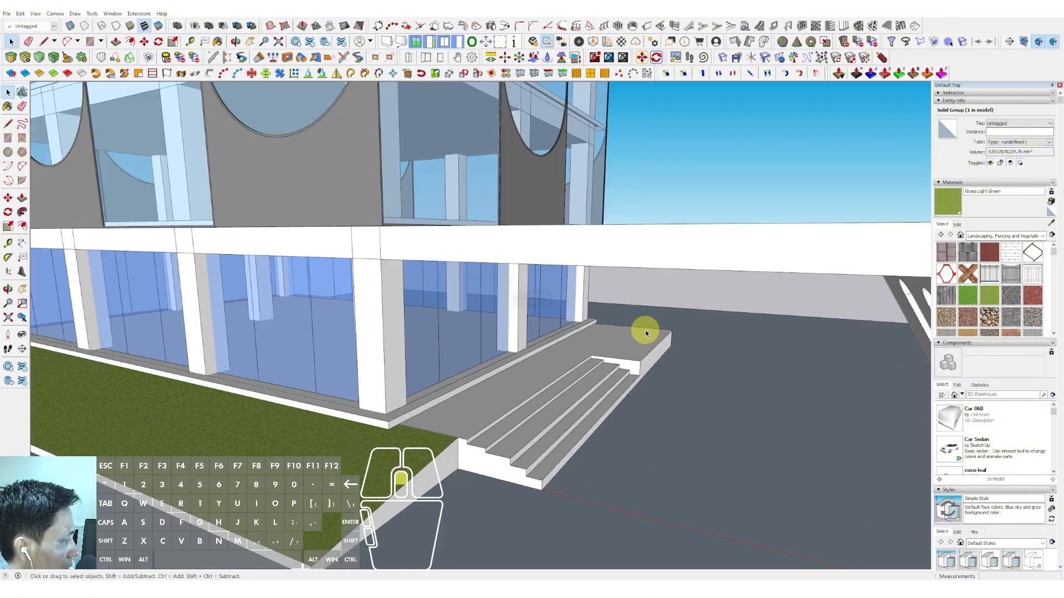
{"action": "double_click", "coordinate": [651, 337]}
{"action": "scroll", "coordinate": [610, 353], "scroll_direction": "up", "scroll_amount": 2}
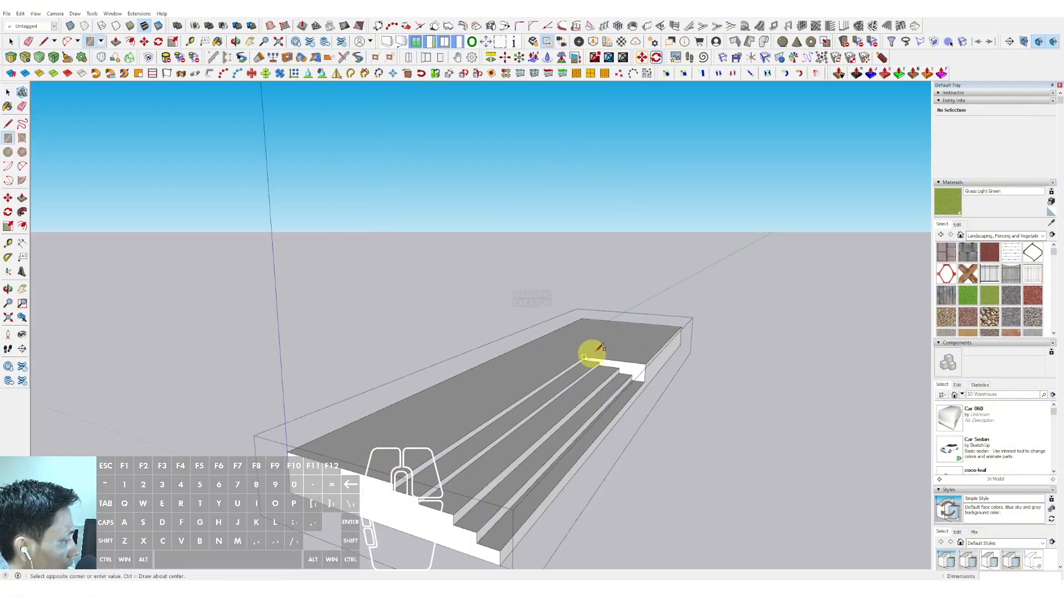
{"action": "key", "text": "space"}
{"action": "scroll", "coordinate": [603, 344], "scroll_direction": "down", "scroll_amount": 5}
{"action": "left_click", "coordinate": [659, 301]}
{"action": "scroll", "coordinate": [637, 322], "scroll_direction": "down", "scroll_amount": 2}
Draw a rectangle about 2551 by 1495 mm on the platform's top beyond the stairs and paint it with Grass Light Green.
{"action": "middle_click_drag", "start_coordinate": [622, 331], "coordinate": [534, 344], "text": "shift"}
{"action": "scroll", "coordinate": [572, 385], "scroll_direction": "up", "scroll_amount": 6}
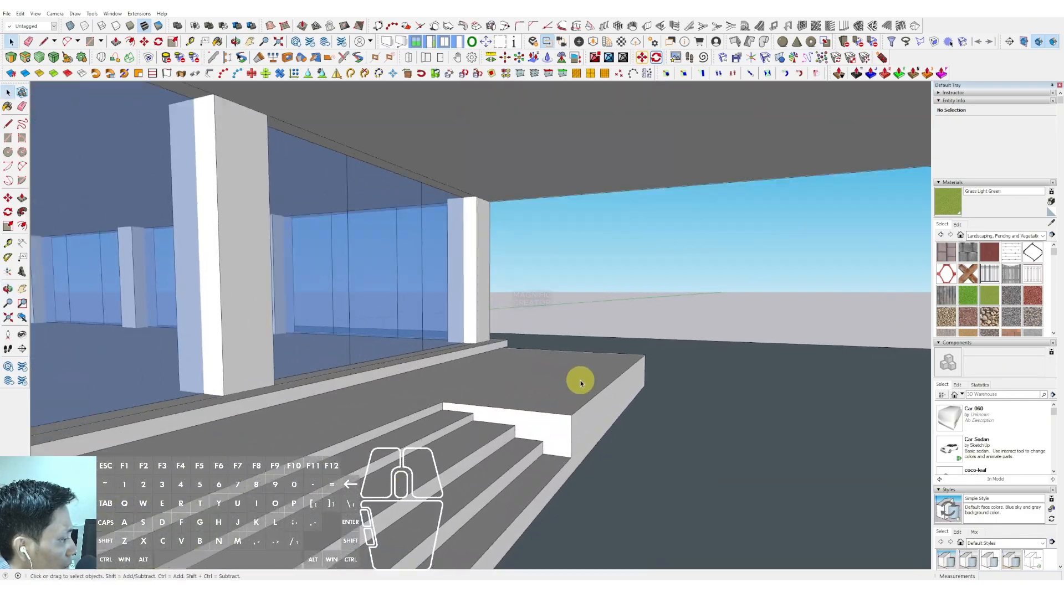
{"action": "triple_click", "coordinate": [580, 383]}
{"action": "key", "text": "r"}
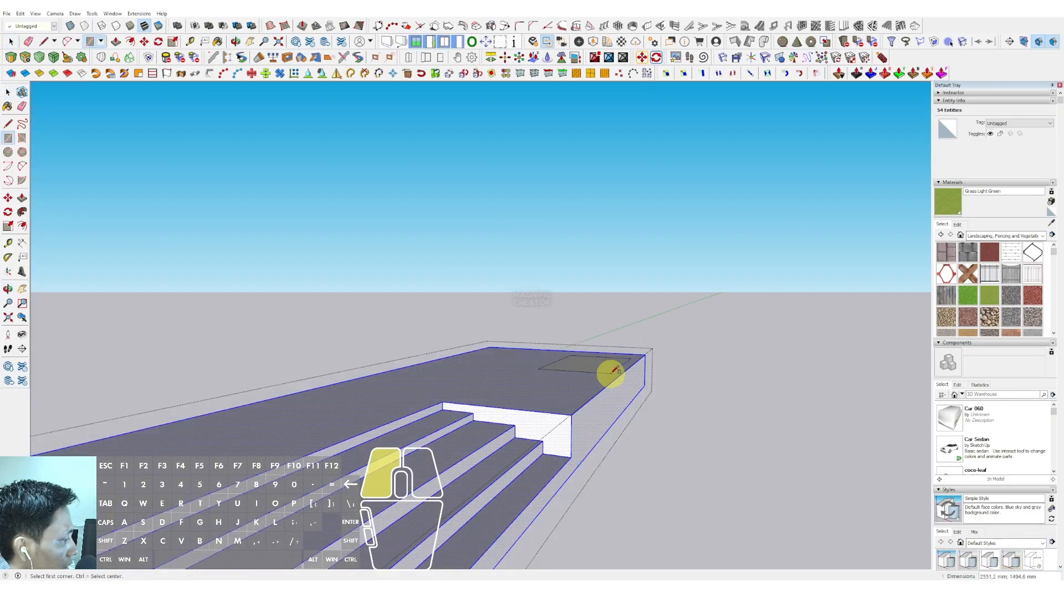
{"action": "key", "text": "space"}
{"action": "left_click", "coordinate": [598, 365]}
{"action": "key", "text": "b"}
{"action": "left_click", "coordinate": [587, 364]}
{"action": "key", "text": "space"}
{"action": "scroll", "coordinate": [589, 360], "scroll_direction": "down", "scroll_amount": 2}
{"action": "left_click", "coordinate": [610, 306]}
{"action": "scroll", "coordinate": [582, 358], "scroll_direction": "down", "scroll_amount": 6}
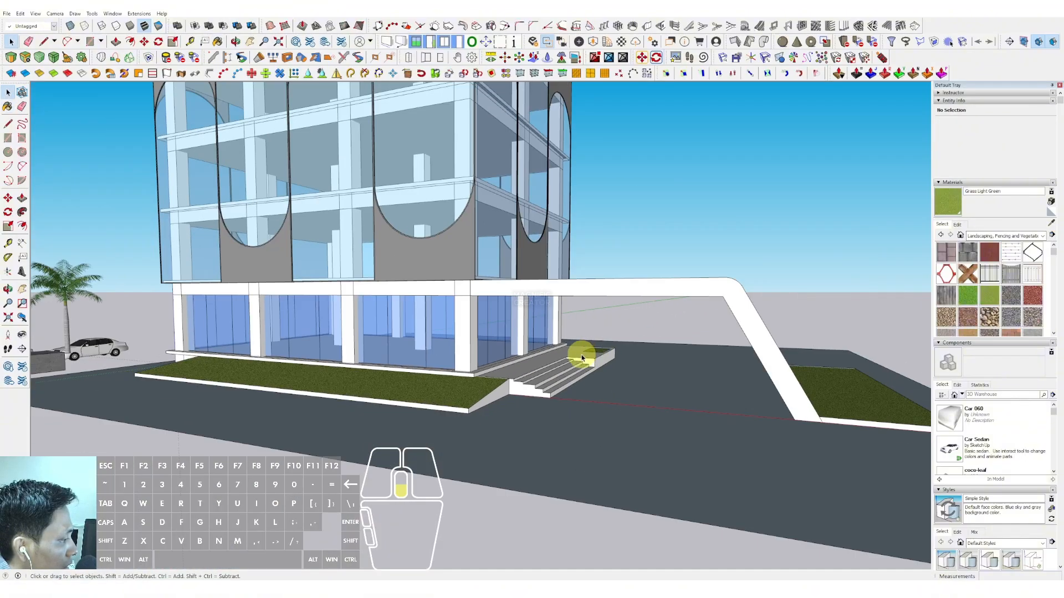
Copy the sedan car component to the driveway under the canopy, beside the entrance stairs.
{"action": "mouse_move", "coordinate": [581, 355]}
{"action": "middle_mouse_down"}
{"action": "mouse_move", "coordinate": [578, 368]}
{"action": "mouse_move", "coordinate": [590, 363]}
{"action": "middle_mouse_up"}
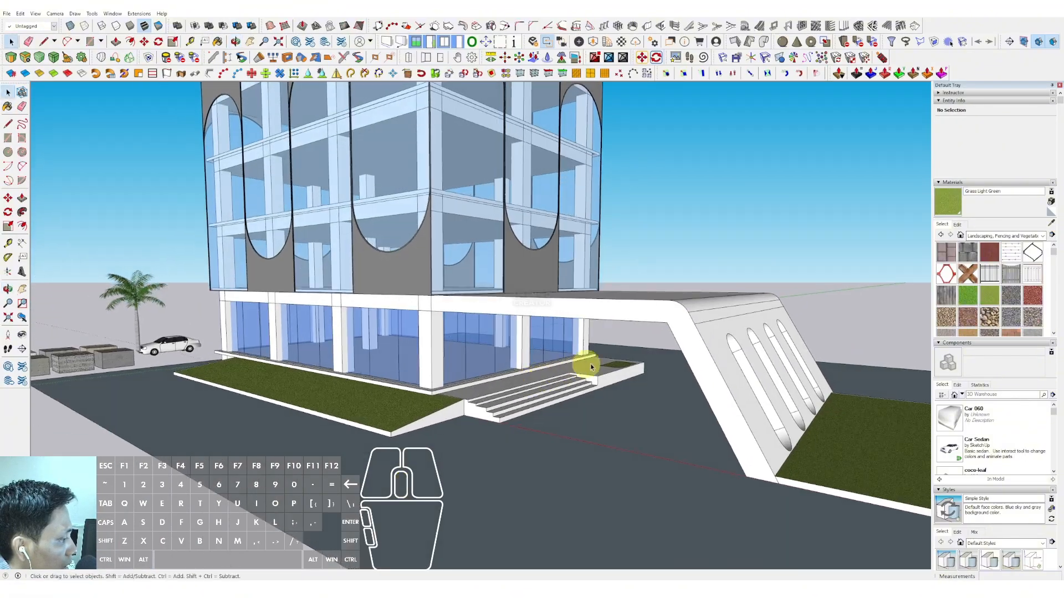
{"action": "scroll", "coordinate": [591, 377], "scroll_direction": "up", "scroll_amount": 4}
{"action": "scroll", "coordinate": [548, 379], "scroll_direction": "down", "scroll_amount": 7}
{"action": "middle_click_drag", "start_coordinate": [513, 392], "coordinate": [626, 383]}
{"action": "scroll", "coordinate": [268, 369], "scroll_direction": "up", "scroll_amount": 7}
{"action": "left_click", "coordinate": [247, 354]}
{"action": "key", "text": "m"}
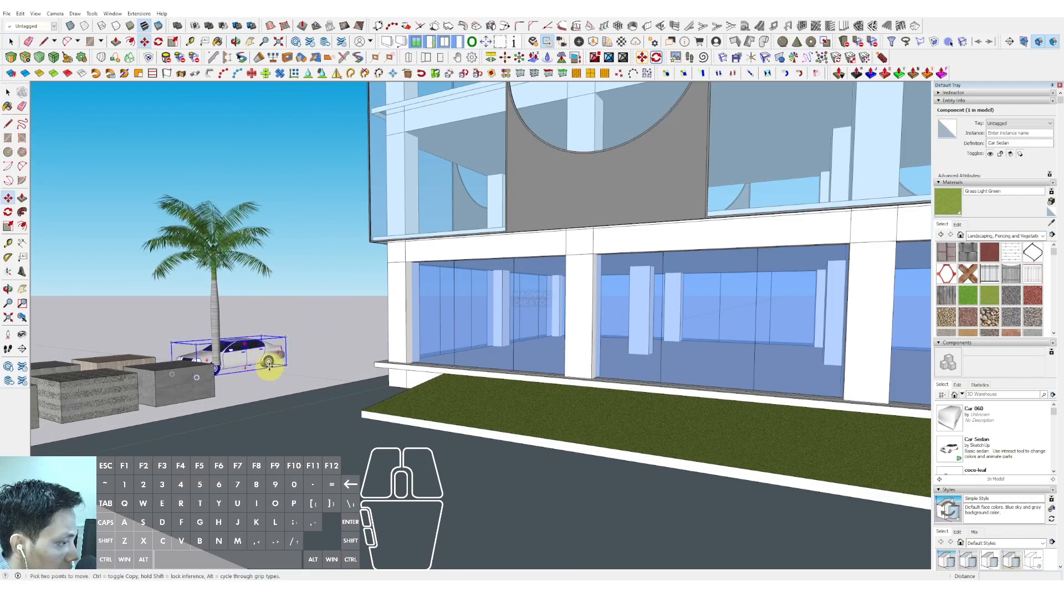
{"action": "left_click", "coordinate": [268, 364]}
{"action": "key", "text": "ctrl"}
{"action": "scroll", "coordinate": [559, 360], "scroll_direction": "down", "scroll_amount": 6}
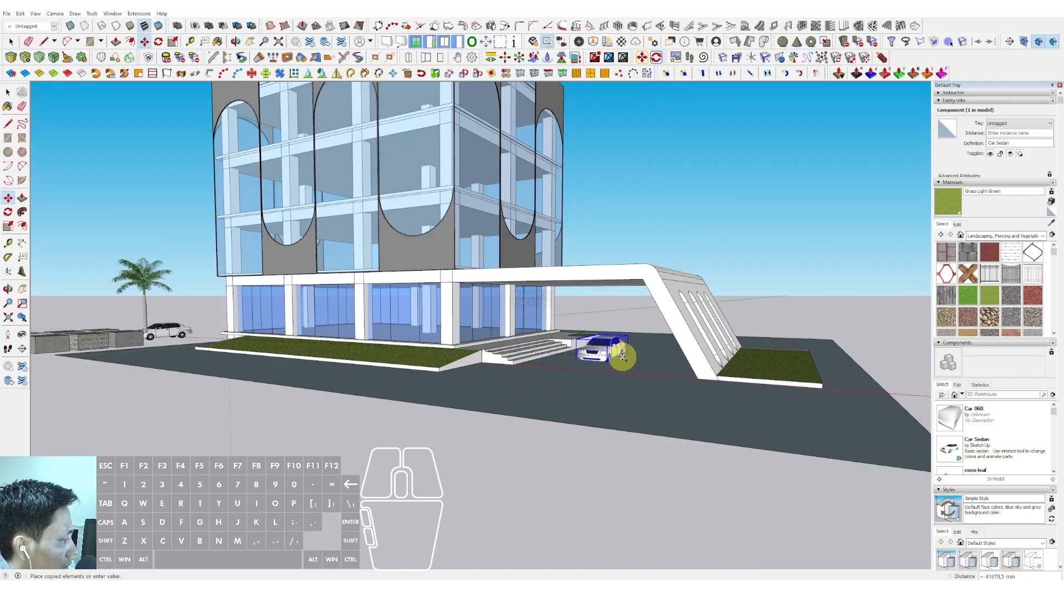
{"action": "scroll", "coordinate": [578, 350], "scroll_direction": "up", "scroll_amount": 3}
{"action": "middle_click_drag", "start_coordinate": [578, 350], "coordinate": [605, 407]}
Copy the palm tree component onto the far end of the sloped lawn in front of the building.
{"action": "scroll", "coordinate": [672, 385], "scroll_direction": "down", "scroll_amount": 3}
{"action": "scroll", "coordinate": [605, 408], "scroll_direction": "down", "scroll_amount": 2}
{"action": "middle_click_drag", "start_coordinate": [492, 387], "coordinate": [539, 404], "text": "shift"}
{"action": "scroll", "coordinate": [285, 380], "scroll_direction": "up", "scroll_amount": 5}
{"action": "left_click", "coordinate": [268, 381]}
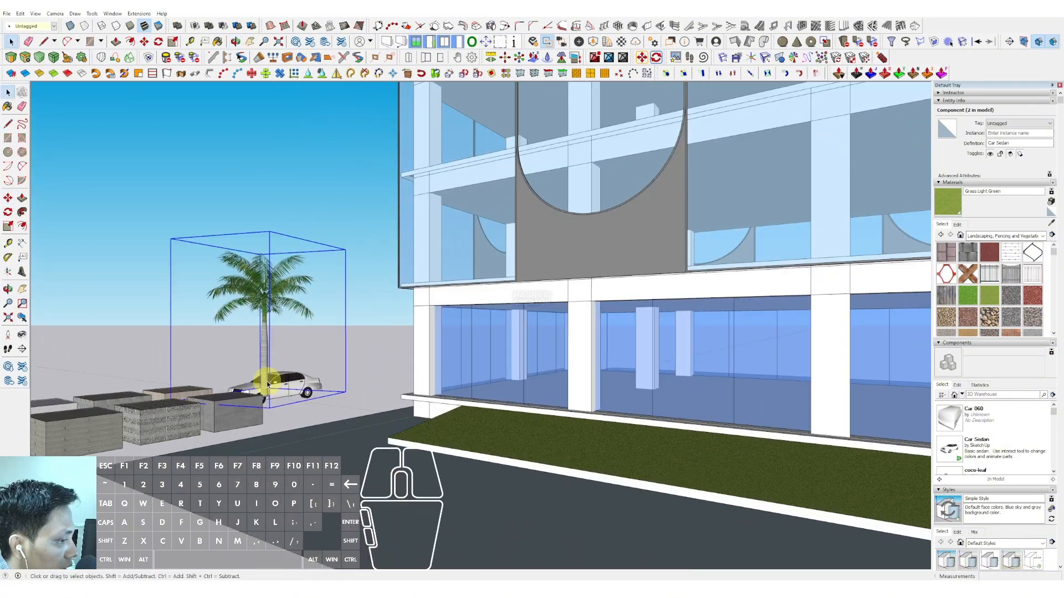
{"action": "scroll", "coordinate": [267, 387], "scroll_direction": "up", "scroll_amount": 4}
{"action": "scroll", "coordinate": [486, 384], "scroll_direction": "down", "scroll_amount": 3}
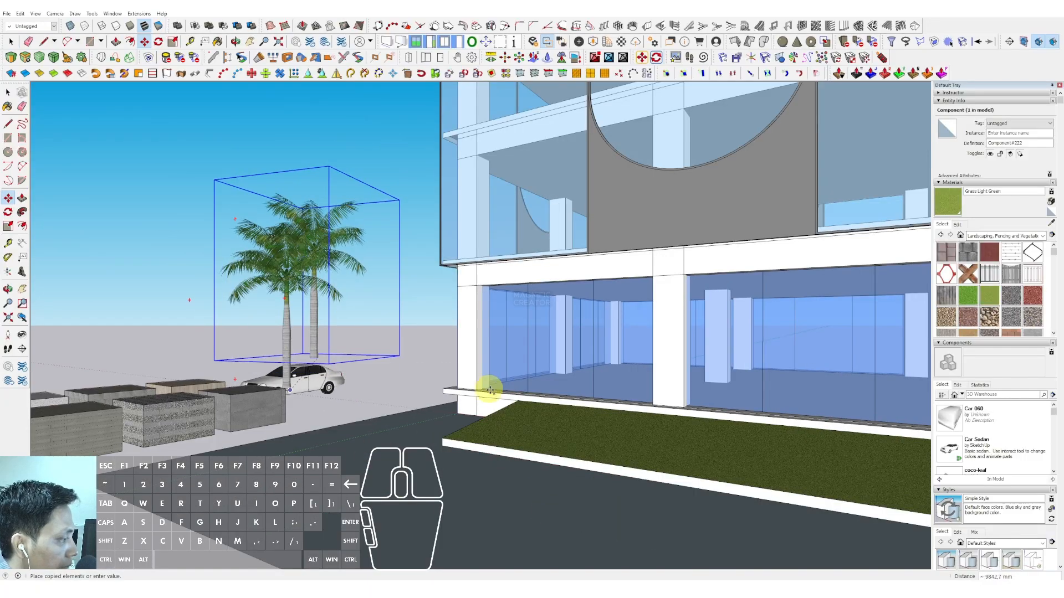
{"action": "scroll", "coordinate": [311, 368], "scroll_direction": "down", "scroll_amount": 3}
{"action": "scroll", "coordinate": [174, 387], "scroll_direction": "up", "scroll_amount": 5}
{"action": "scroll", "coordinate": [169, 391], "scroll_direction": "up", "scroll_amount": 1}
{"action": "left_click", "coordinate": [154, 394]}
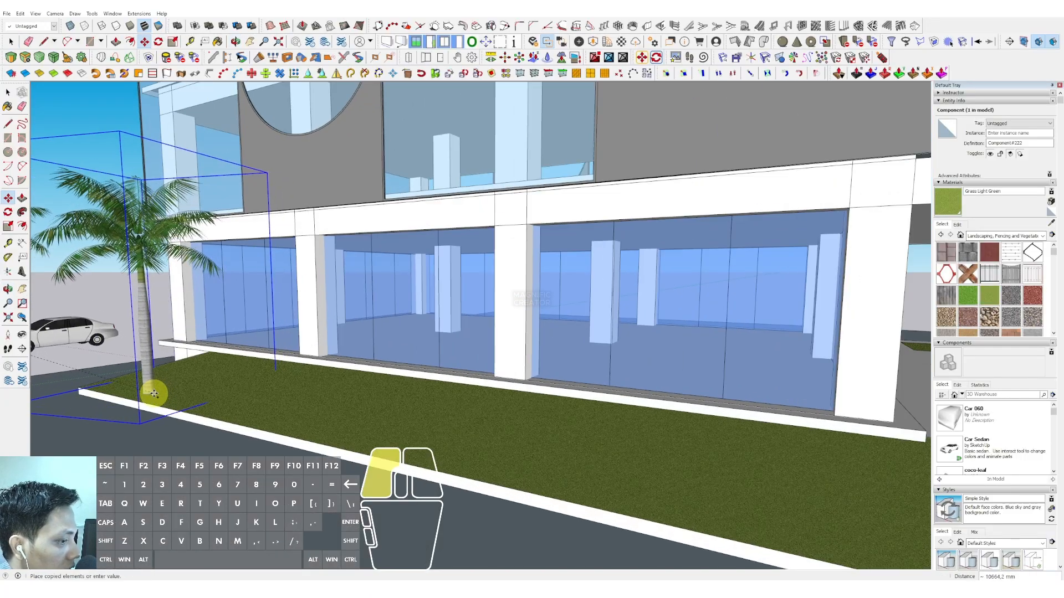
Place three more copies of the palm tree in a row along the front lawn.
{"action": "left_click", "coordinate": [165, 394]}
{"action": "key", "text": "ctrl"}
{"action": "left_click", "coordinate": [311, 391]}
{"action": "left_click", "coordinate": [321, 390]}
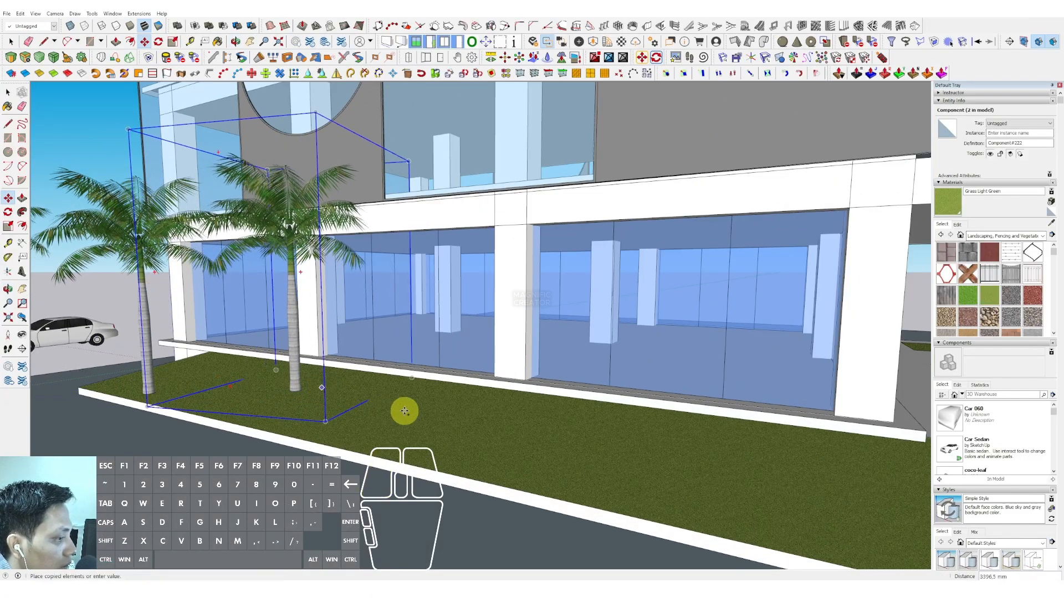
{"action": "key", "text": "ctrl"}
{"action": "scroll", "coordinate": [404, 411], "scroll_direction": "down", "scroll_amount": 2}
{"action": "middle_click_drag", "start_coordinate": [404, 411], "coordinate": [337, 396], "text": "shift"}
{"action": "left_click", "coordinate": [356, 413]}
{"action": "left_click", "coordinate": [390, 414]}
{"action": "key", "text": "ctrl"}
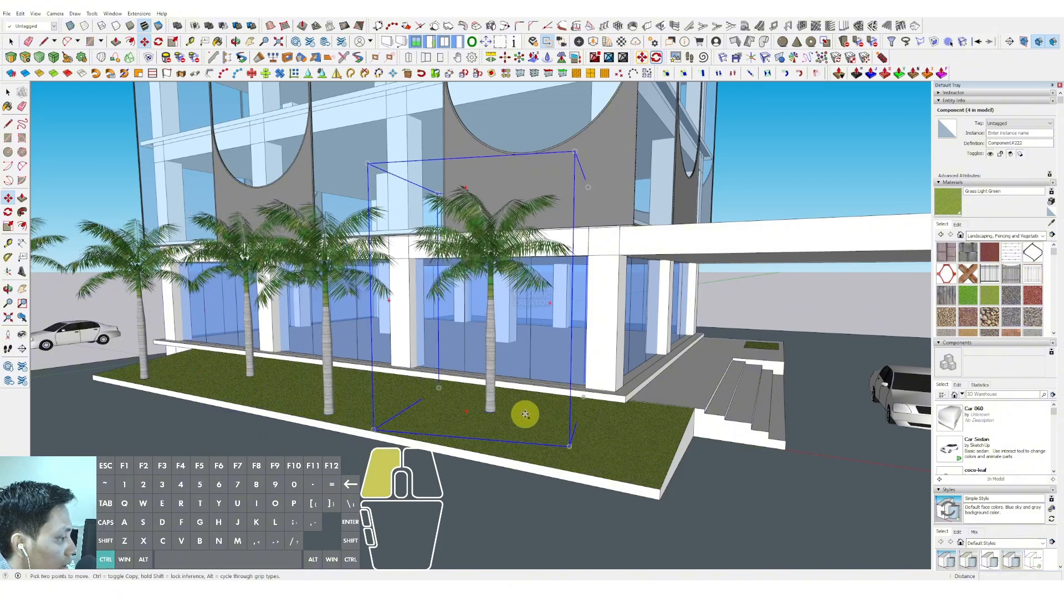
Extend the row of palm trees on the front lawn with further copies toward the entrance stairs.
{"action": "left_click", "coordinate": [525, 415]}
{"action": "left_click", "coordinate": [648, 466]}
{"action": "key", "text": "ctrl"}
{"action": "left_click", "coordinate": [629, 464]}
Copy the palm tree onto the grass bed beside the slotted canopy wall, standing one near each end.
{"action": "scroll", "coordinate": [607, 450], "scroll_direction": "down", "scroll_amount": 1}
{"action": "middle_click_drag", "start_coordinate": [603, 449], "coordinate": [284, 368], "text": "shift"}
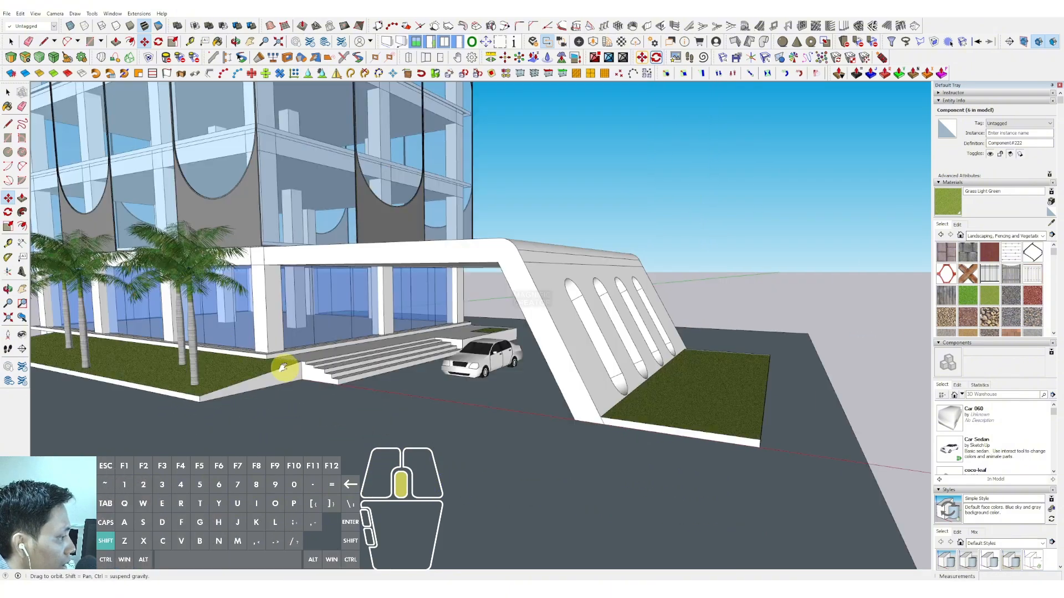
{"action": "middle_click_drag", "start_coordinate": [557, 371], "coordinate": [458, 385]}
{"action": "scroll", "coordinate": [504, 421], "scroll_direction": "up", "scroll_amount": 1}
{"action": "left_click", "coordinate": [513, 446]}
{"action": "key", "text": "ctrl"}
{"action": "left_click", "coordinate": [523, 436]}
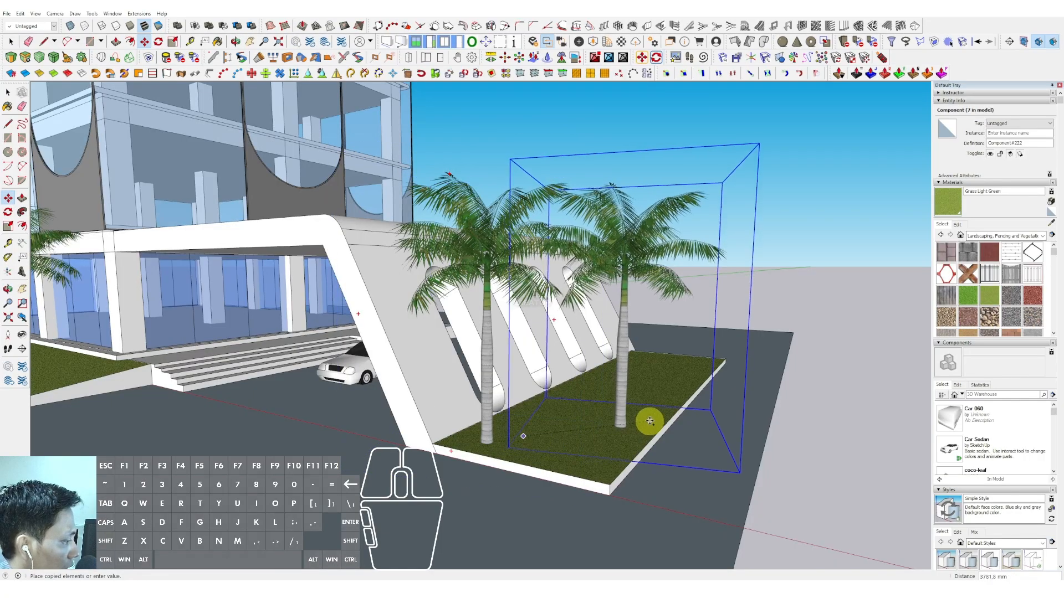
{"action": "left_click", "coordinate": [649, 421]}
{"action": "middle_click_drag", "start_coordinate": [649, 422], "coordinate": [502, 470]}
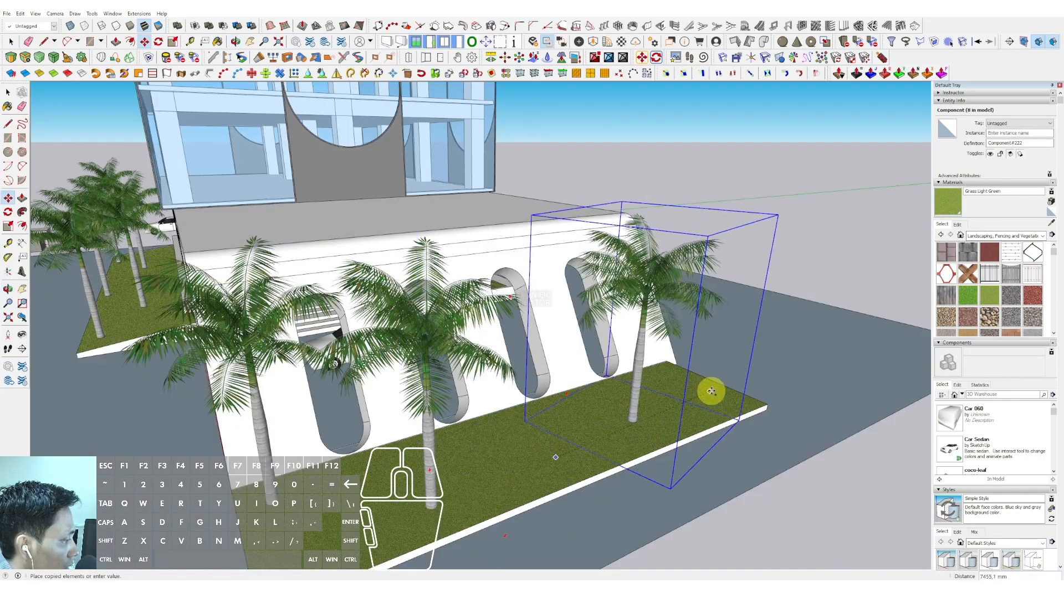
{"action": "left_click", "coordinate": [736, 375]}
{"action": "key", "text": "space"}
{"action": "scroll", "coordinate": [469, 438], "scroll_direction": "down", "scroll_amount": 2}
{"action": "key", "text": "Escape"}
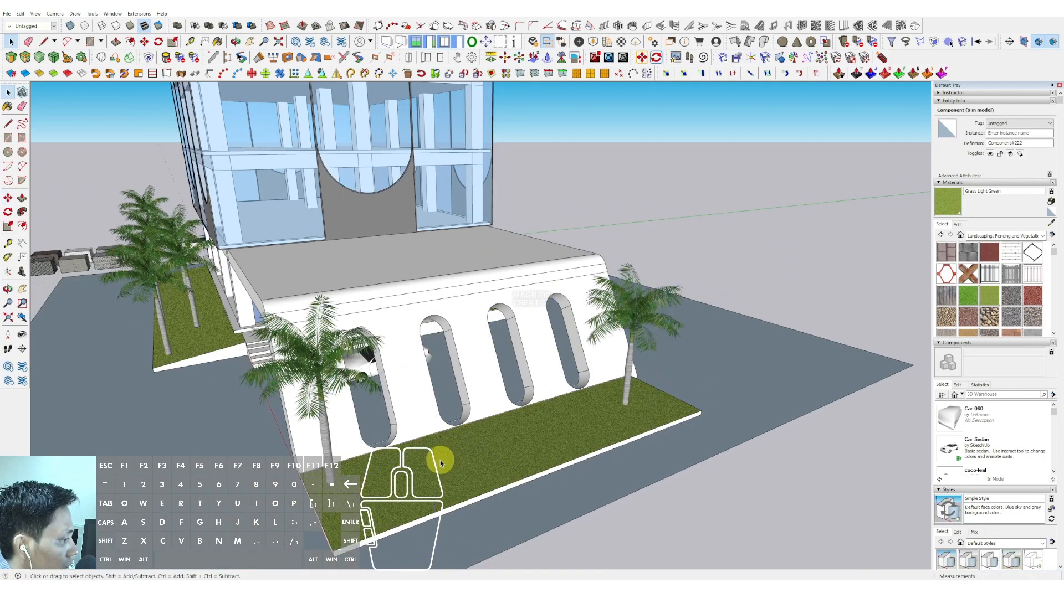
Paint the side canopy group with Color M03 from the Colors collection.
{"action": "middle_click_drag", "start_coordinate": [440, 460], "coordinate": [570, 418]}
{"action": "scroll", "coordinate": [554, 424], "scroll_direction": "up", "scroll_amount": 2}
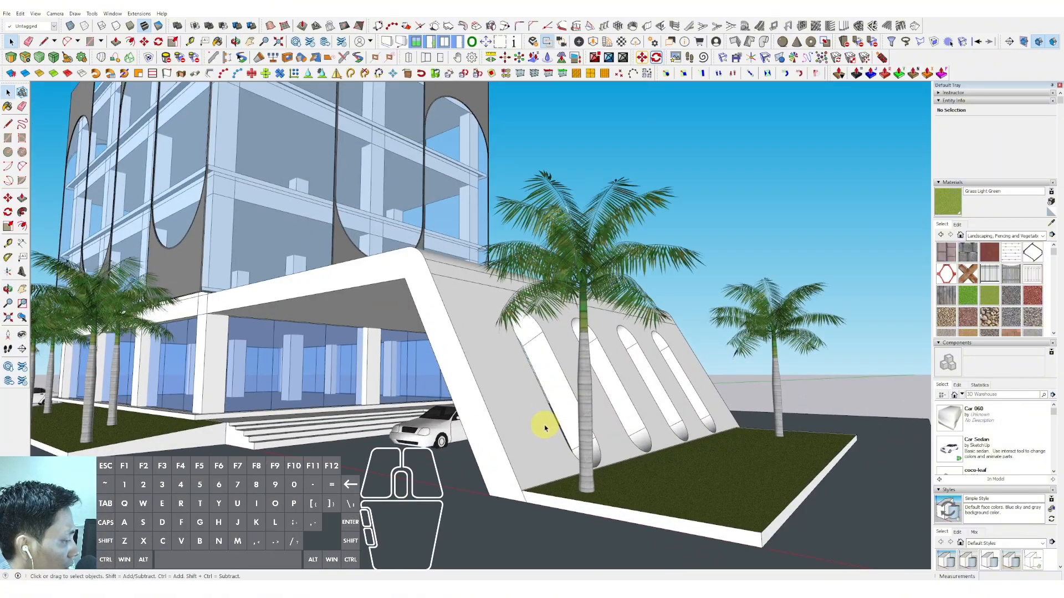
{"action": "scroll", "coordinate": [487, 394], "scroll_direction": "down", "scroll_amount": 1}
{"action": "scroll", "coordinate": [534, 436], "scroll_direction": "down", "scroll_amount": 2}
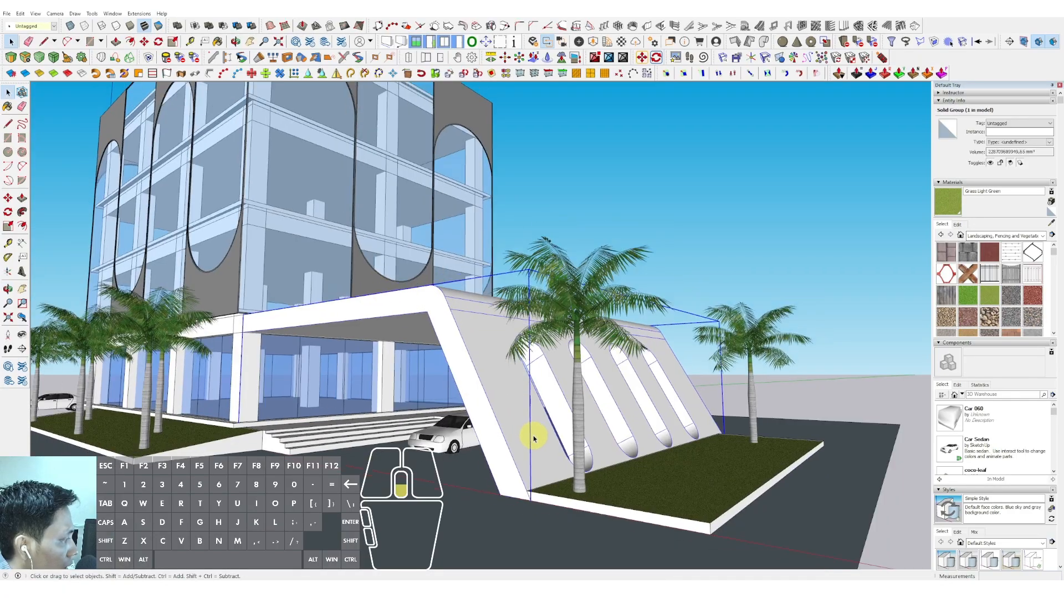
{"action": "left_click", "coordinate": [1042, 236]}
{"action": "left_click", "coordinate": [988, 264]}
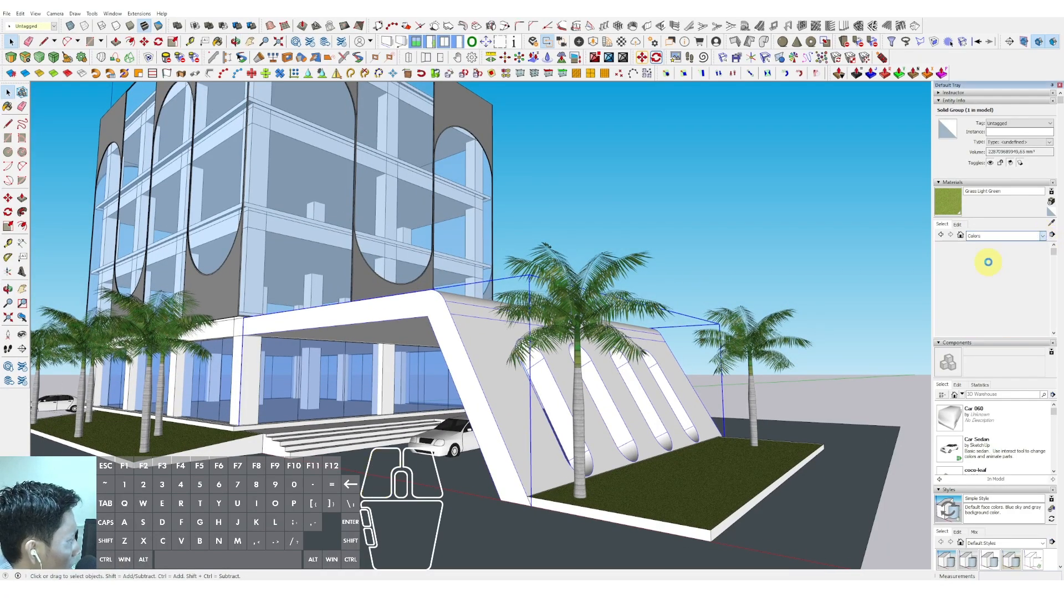
{"action": "scroll", "coordinate": [989, 277], "scroll_direction": "down", "scroll_amount": 6}
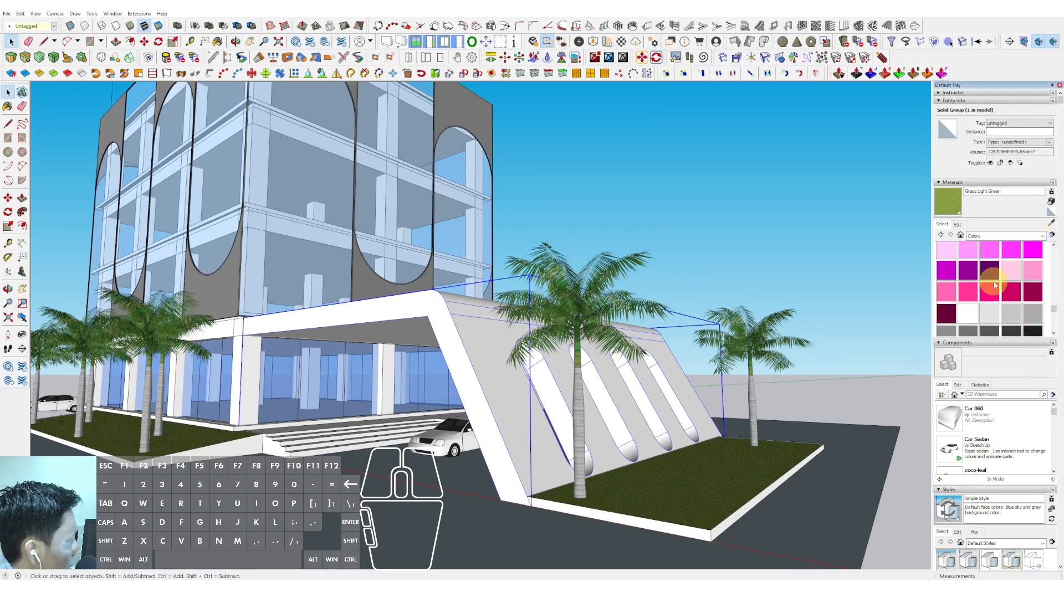
{"action": "left_click", "coordinate": [1031, 313]}
{"action": "left_click", "coordinate": [459, 339]}
Inside the canopy group, copy the roof edge beside the rounded corner to the building-side edge and divide the distance into 9 strips.
{"action": "mouse_move", "coordinate": [459, 340]}
{"action": "middle_mouse_down"}
{"action": "mouse_move", "coordinate": [475, 350]}
{"action": "mouse_move", "coordinate": [494, 411]}
{"action": "mouse_move", "coordinate": [501, 406]}
{"action": "middle_mouse_up"}
{"action": "scroll", "coordinate": [515, 406], "scroll_direction": "up", "scroll_amount": 5}
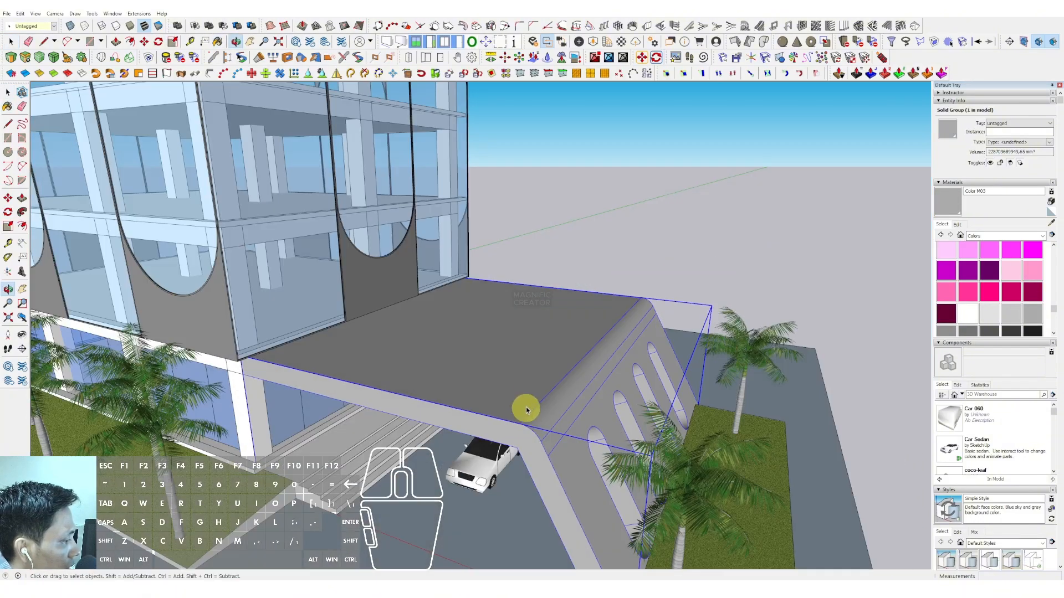
{"action": "double_click", "coordinate": [515, 398]}
{"action": "left_click", "coordinate": [522, 415]}
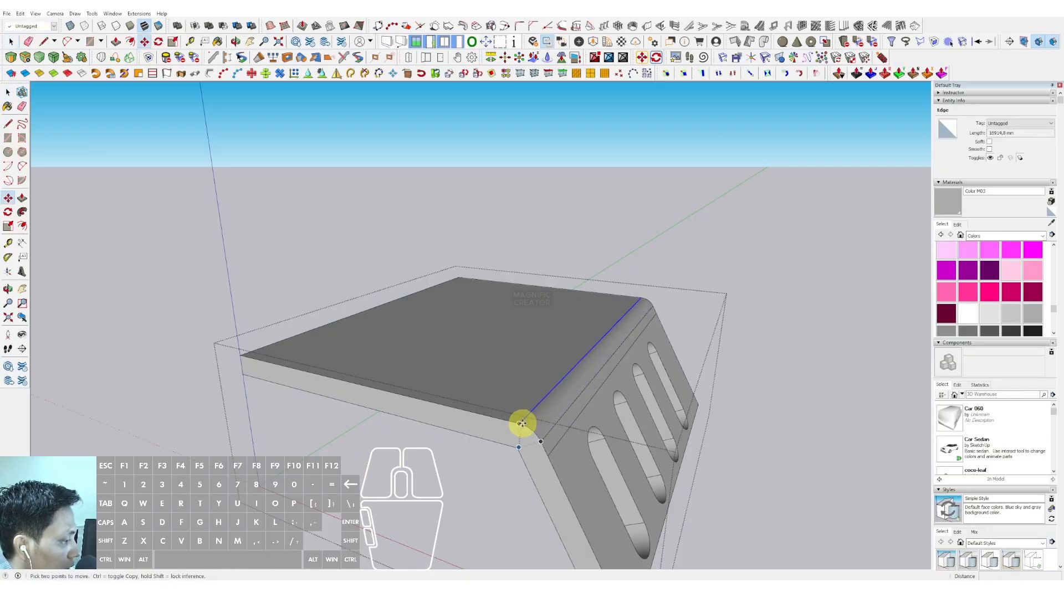
{"action": "left_click", "coordinate": [534, 407]}
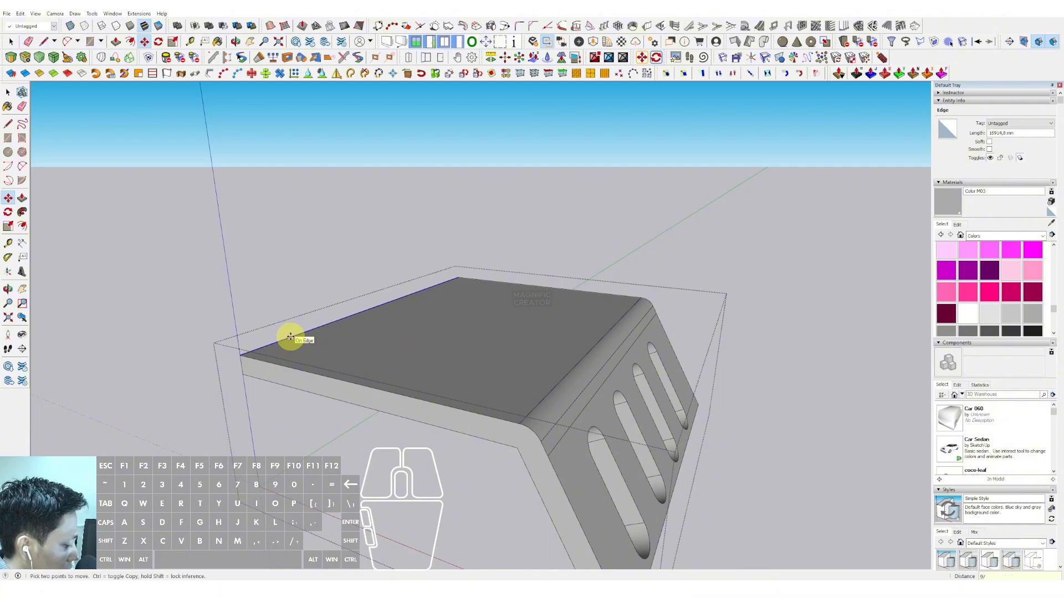
{"action": "key", "text": "Return"}
{"action": "key", "text": "space"}
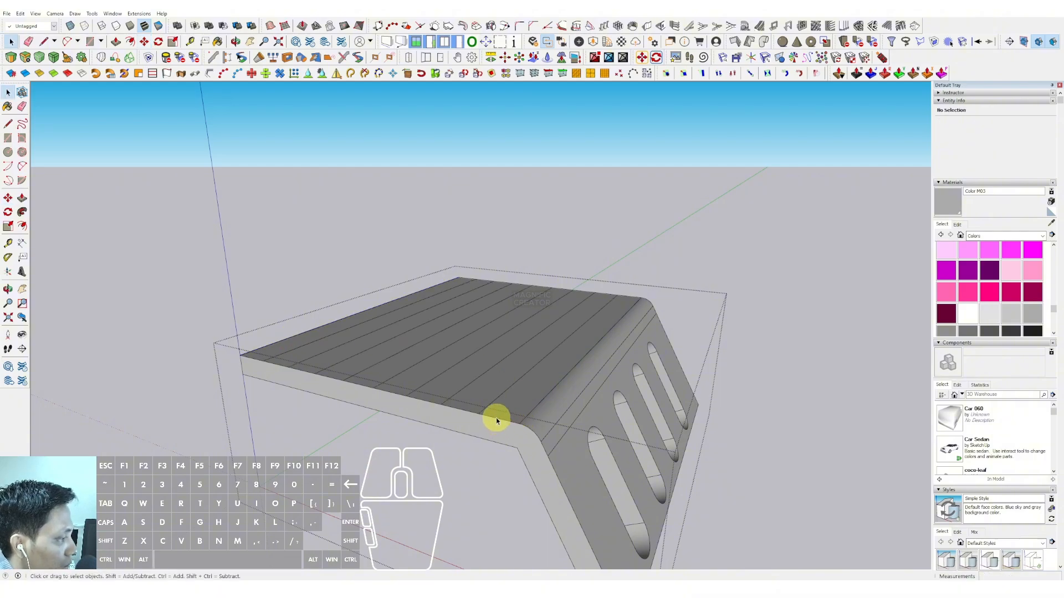
Copy the roof's front edge segments to the rear edge with a 6-part division to form a tile grid, and close the group.
{"action": "left_click", "coordinate": [462, 415]}
{"action": "left_click", "coordinate": [417, 402], "text": "shift"}
{"action": "scroll", "coordinate": [404, 397], "scroll_direction": "up", "scroll_amount": 2}
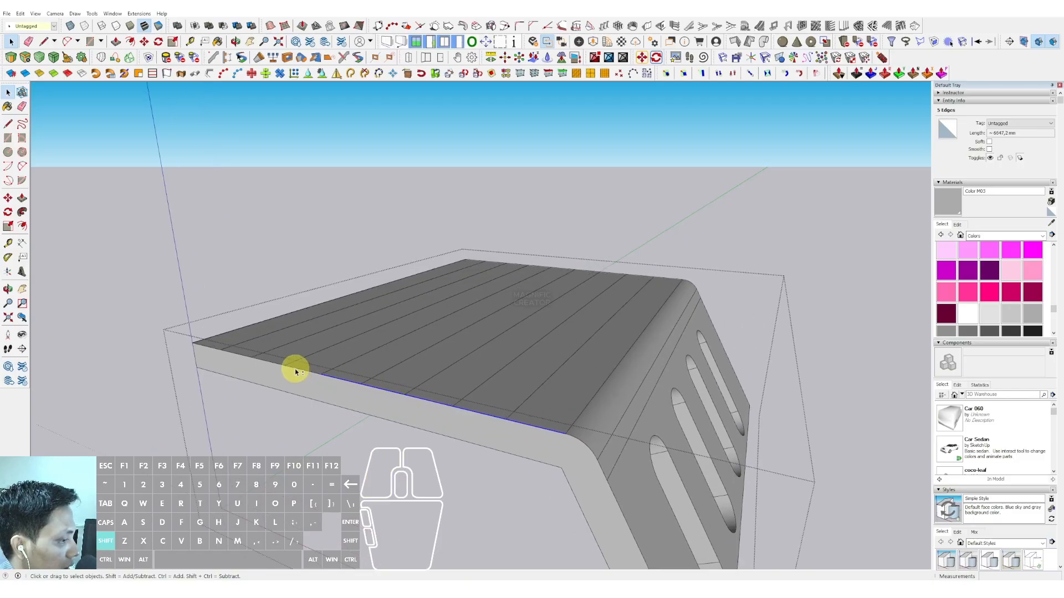
{"action": "left_click", "coordinate": [216, 353], "text": "shift"}
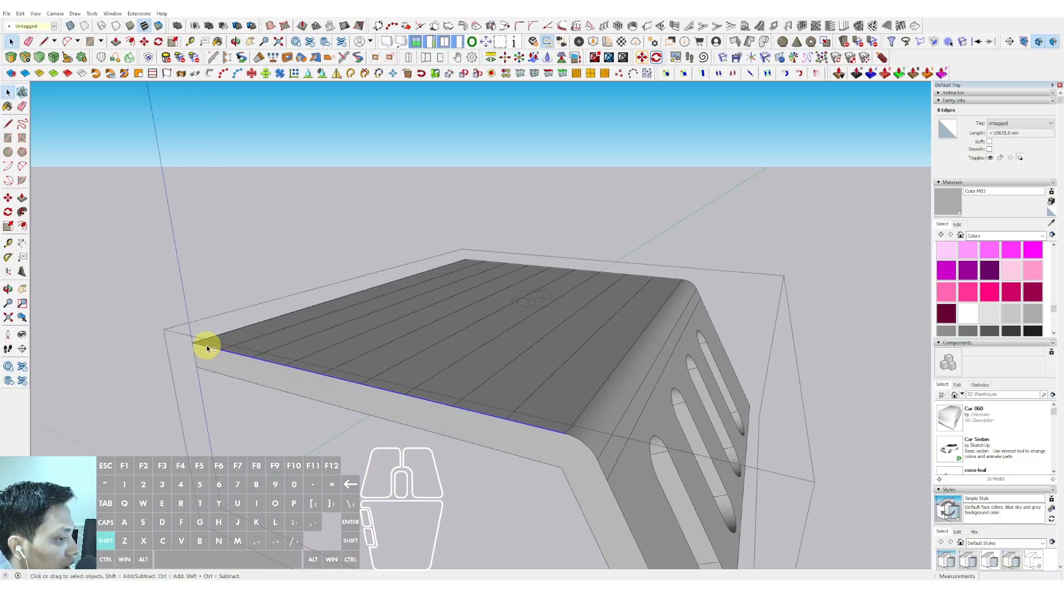
{"action": "middle_click_drag", "start_coordinate": [454, 379], "coordinate": [478, 386]}
{"action": "key", "text": "m"}
{"action": "left_click", "coordinate": [475, 418]}
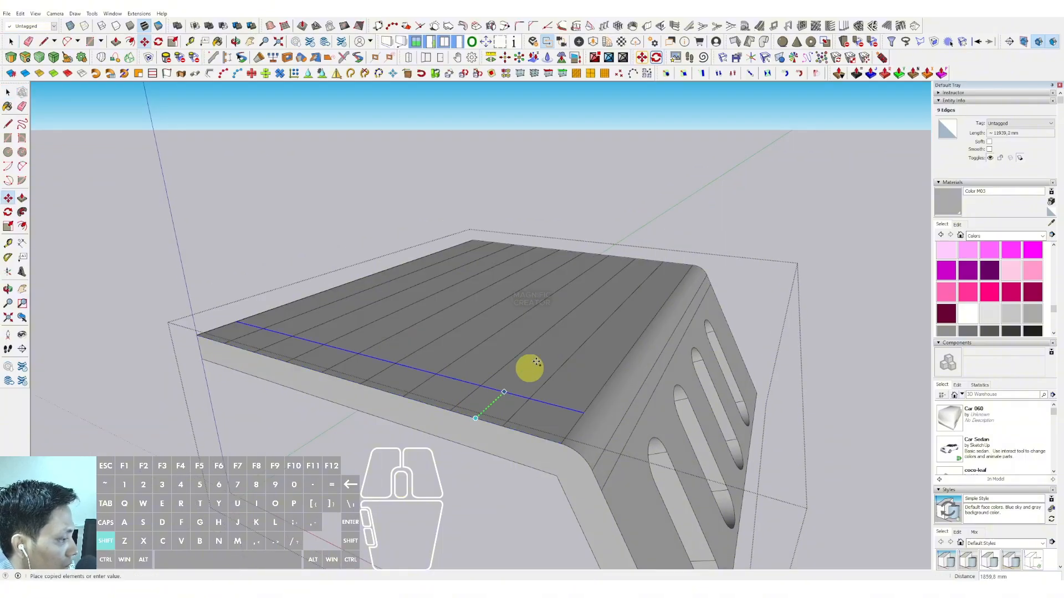
{"action": "key", "text": "ctrl"}
{"action": "left_click", "coordinate": [649, 259]}
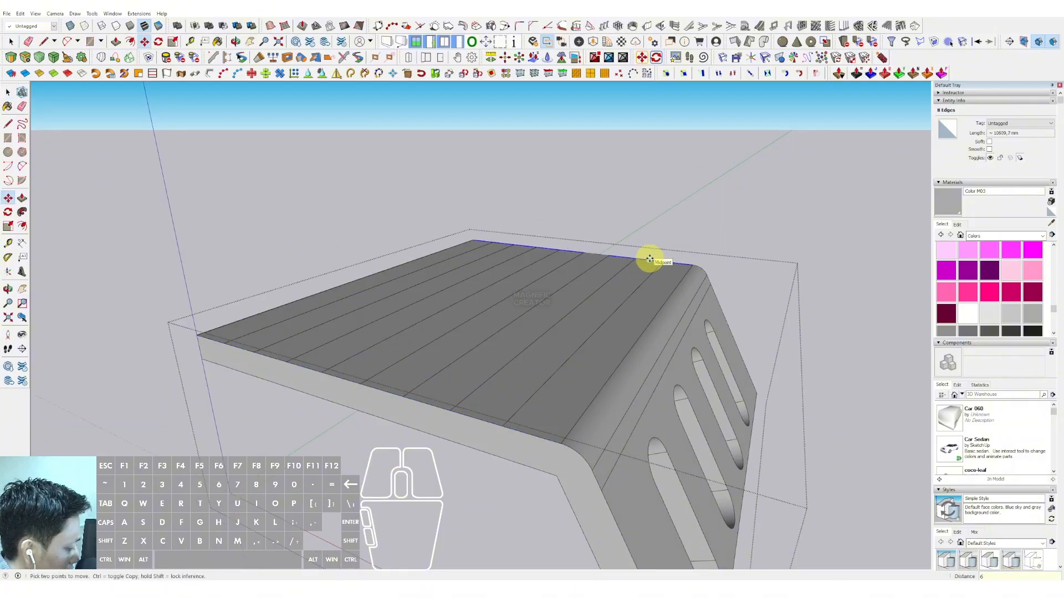
{"action": "key", "text": "Return"}
{"action": "key", "text": "space"}
{"action": "key", "text": "ctrl+t"}
{"action": "scroll", "coordinate": [548, 333], "scroll_direction": "down", "scroll_amount": 2}
{"action": "mouse_move", "coordinate": [536, 355]}
{"action": "middle_mouse_down"}
{"action": "mouse_move", "coordinate": [544, 368]}
{"action": "mouse_move", "coordinate": [509, 408]}
{"action": "mouse_move", "coordinate": [550, 327]}
{"action": "mouse_move", "coordinate": [553, 356]}
{"action": "middle_mouse_up"}
{"action": "left_click", "coordinate": [749, 237]}
Draw a horizontal line about 34298 mm long from the top of the canopy's slanted wall, running past its far end.
{"action": "scroll", "coordinate": [551, 325], "scroll_direction": "up", "scroll_amount": 3}
{"action": "scroll", "coordinate": [515, 326], "scroll_direction": "down", "scroll_amount": 4}
{"action": "scroll", "coordinate": [520, 373], "scroll_direction": "up", "scroll_amount": 5}
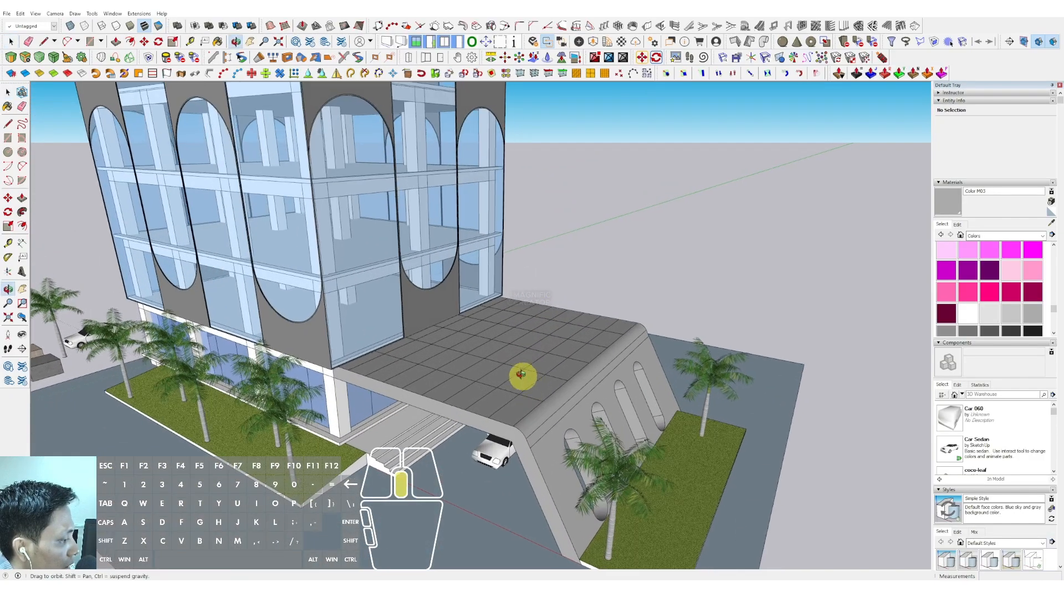
{"action": "scroll", "coordinate": [525, 460], "scroll_direction": "up", "scroll_amount": 2}
{"action": "middle_click_drag", "start_coordinate": [528, 464], "coordinate": [514, 442], "text": "shift"}
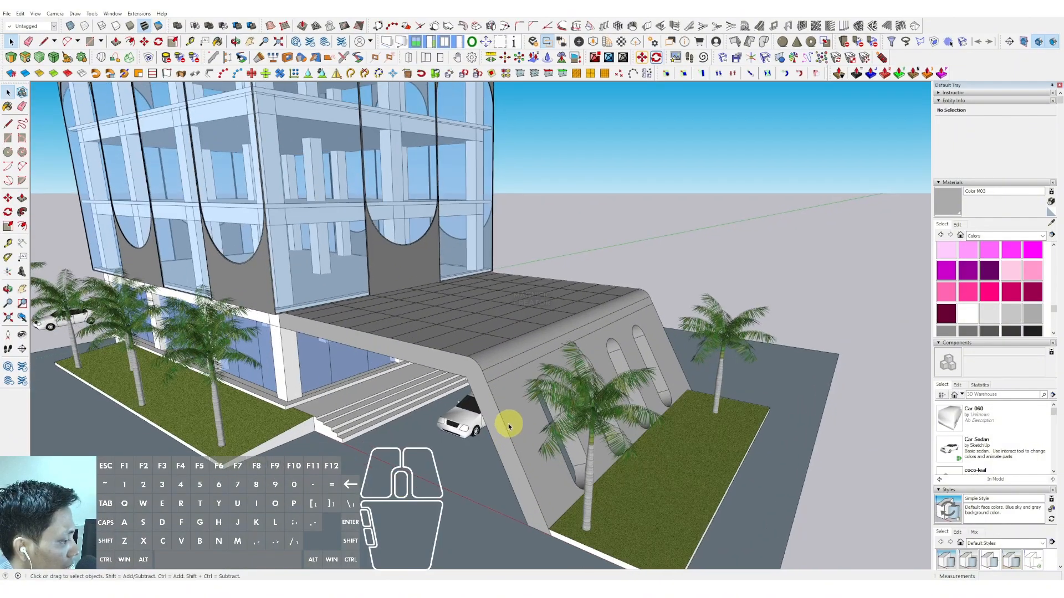
{"action": "left_click", "coordinate": [486, 382]}
{"action": "key", "text": "space"}
{"action": "left_click", "coordinate": [717, 274]}
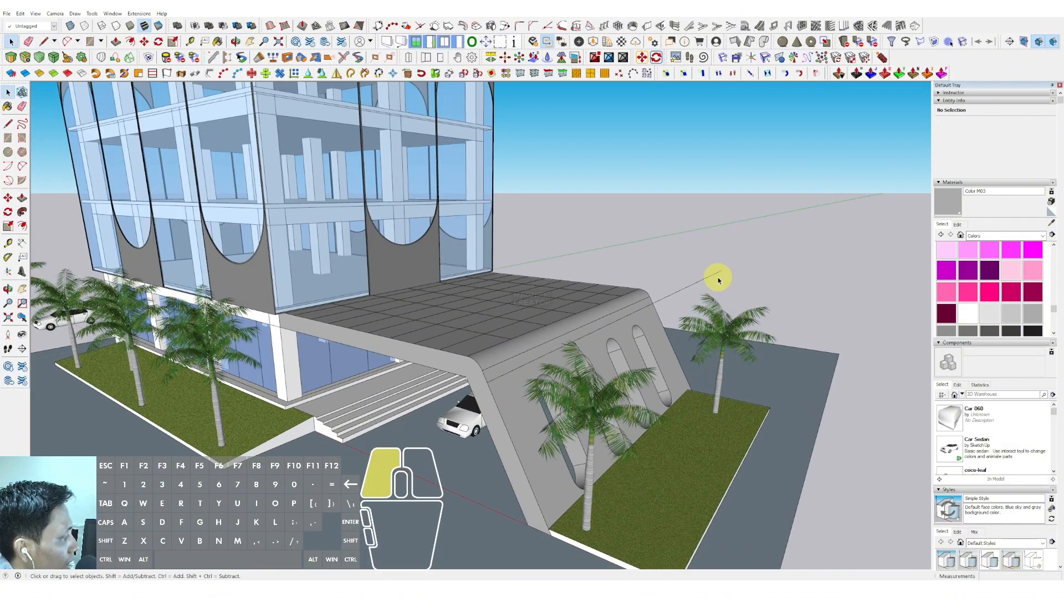
Copy the horizontal line down the canopy's slanted slotted wall to make a row of seven evenly spaced lines.
{"action": "scroll", "coordinate": [701, 278], "scroll_direction": "up", "scroll_amount": 3}
{"action": "scroll", "coordinate": [422, 398], "scroll_direction": "down", "scroll_amount": 2}
{"action": "mouse_move", "coordinate": [423, 397]}
{"action": "middle_mouse_down", "text": "shift"}
{"action": "mouse_move", "coordinate": [477, 306]}
{"action": "mouse_move", "coordinate": [458, 330]}
{"action": "mouse_move", "coordinate": [437, 316]}
{"action": "mouse_move", "coordinate": [475, 399]}
{"action": "middle_mouse_up", "text": "shift"}
{"action": "key", "text": "m"}
{"action": "key", "text": "ctrl"}
{"action": "left_click", "coordinate": [439, 292]}
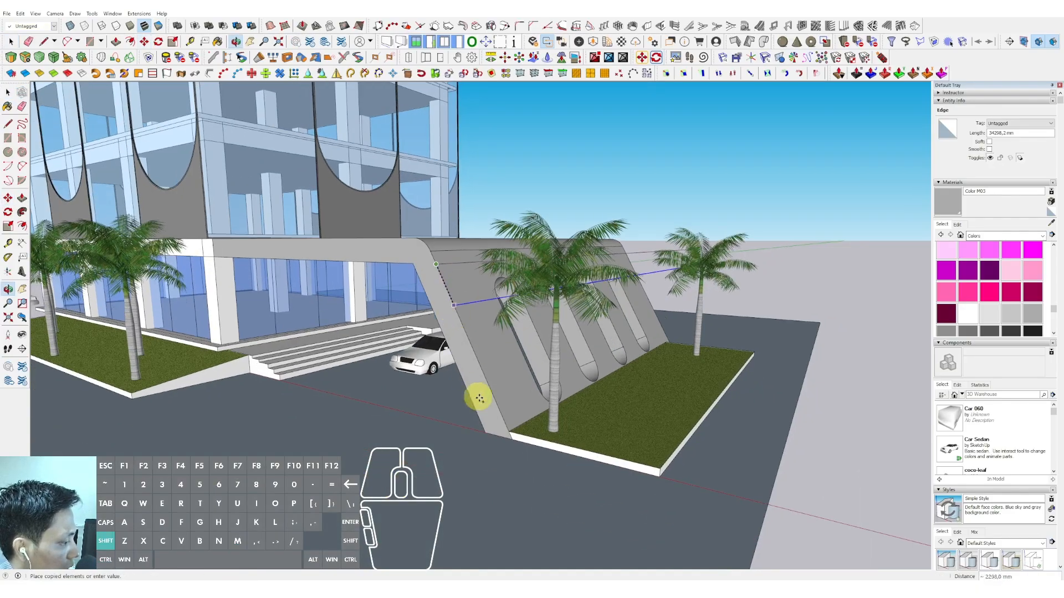
{"action": "key", "text": "space"}
{"action": "left_click", "coordinate": [515, 458]}
{"action": "scroll", "coordinate": [617, 328], "scroll_direction": "down", "scroll_amount": 3}
{"action": "middle_click_drag", "start_coordinate": [680, 302], "coordinate": [585, 293]}
Cut the seven horizontal lines and paste them in place inside the canopy group.
{"action": "left_click_drag", "start_coordinate": [762, 204], "coordinate": [722, 298]}
{"action": "scroll", "coordinate": [392, 255], "scroll_direction": "up", "scroll_amount": 3}
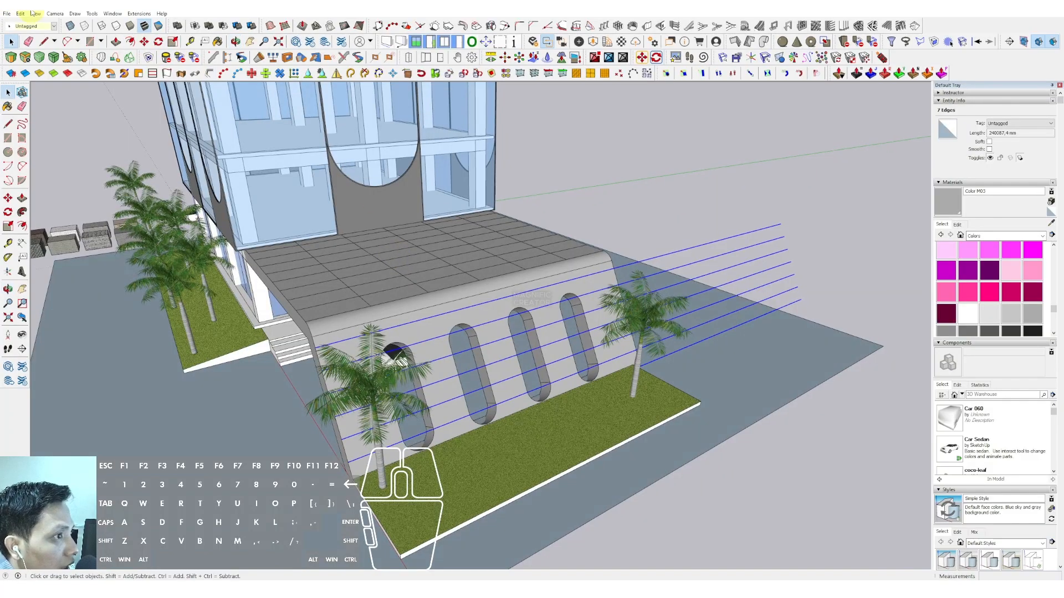
{"action": "left_click", "coordinate": [20, 13]}
{"action": "left_click", "coordinate": [30, 44]}
{"action": "triple_click", "coordinate": [389, 268]}
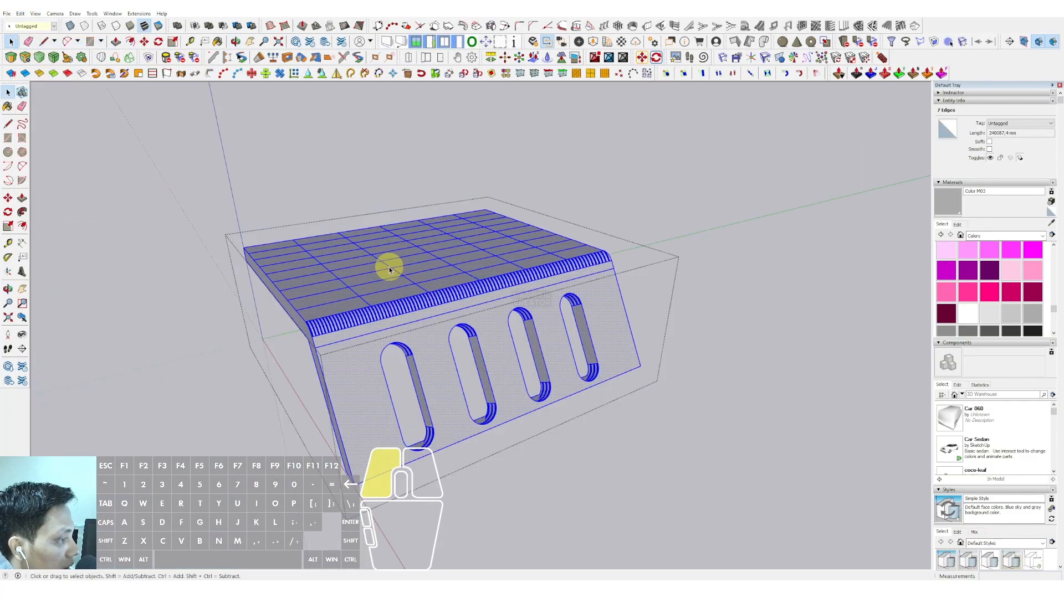
{"action": "key", "text": "ctrl+shift+v"}
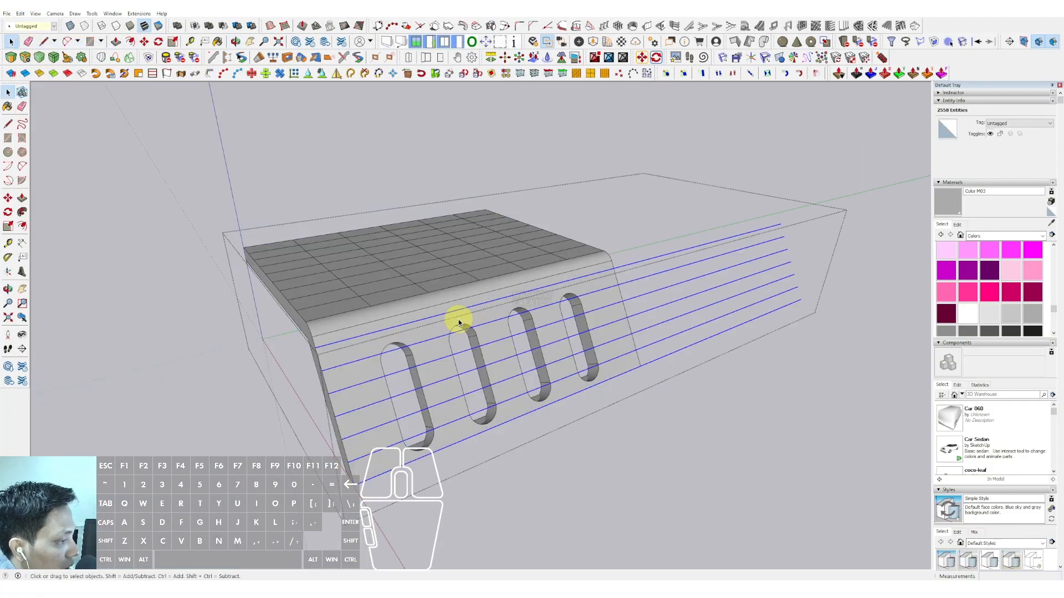
Erase the parts of the horizontal lines that overhang the far end of the canopy wall.
{"action": "key", "text": "e"}
{"action": "mouse_move", "coordinate": [770, 360]}
{"action": "left_mouse_down"}
{"action": "mouse_move", "coordinate": [702, 224]}
{"action": "mouse_move", "coordinate": [696, 343]}
{"action": "mouse_move", "coordinate": [684, 357]}
{"action": "left_mouse_up"}
{"action": "mouse_move", "coordinate": [683, 357]}
{"action": "middle_mouse_down"}
{"action": "mouse_move", "coordinate": [473, 332]}
{"action": "mouse_move", "coordinate": [371, 388]}
{"action": "mouse_move", "coordinate": [374, 421]}
{"action": "middle_mouse_up"}
{"action": "key", "text": "r"}
{"action": "left_click", "coordinate": [377, 423]}
{"action": "left_click", "coordinate": [357, 310]}
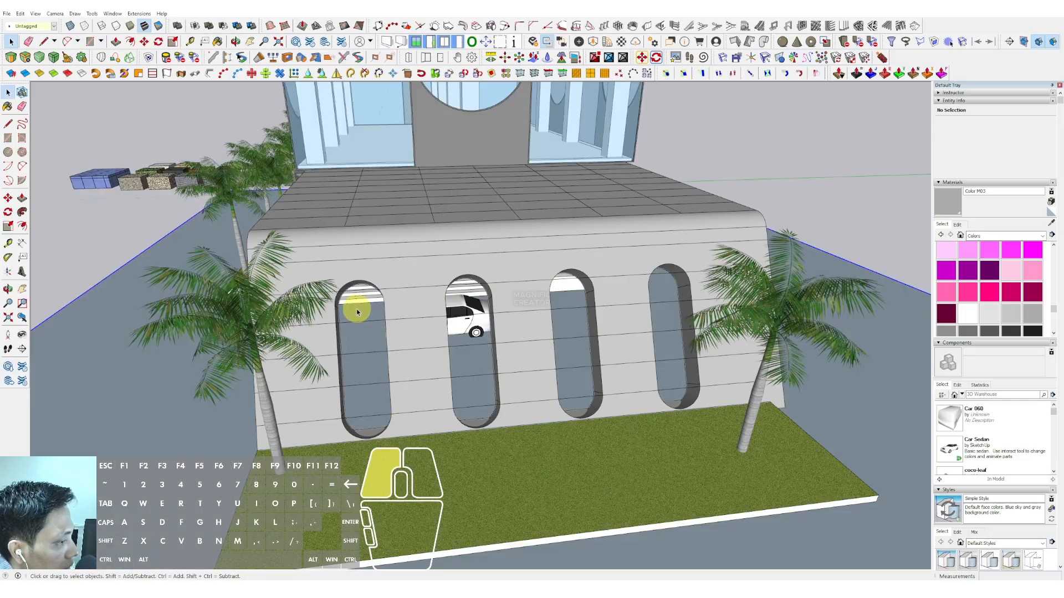
Delete the line segments that cross the four slot openings in the canopy wall.
{"action": "triple_click", "coordinate": [409, 327]}
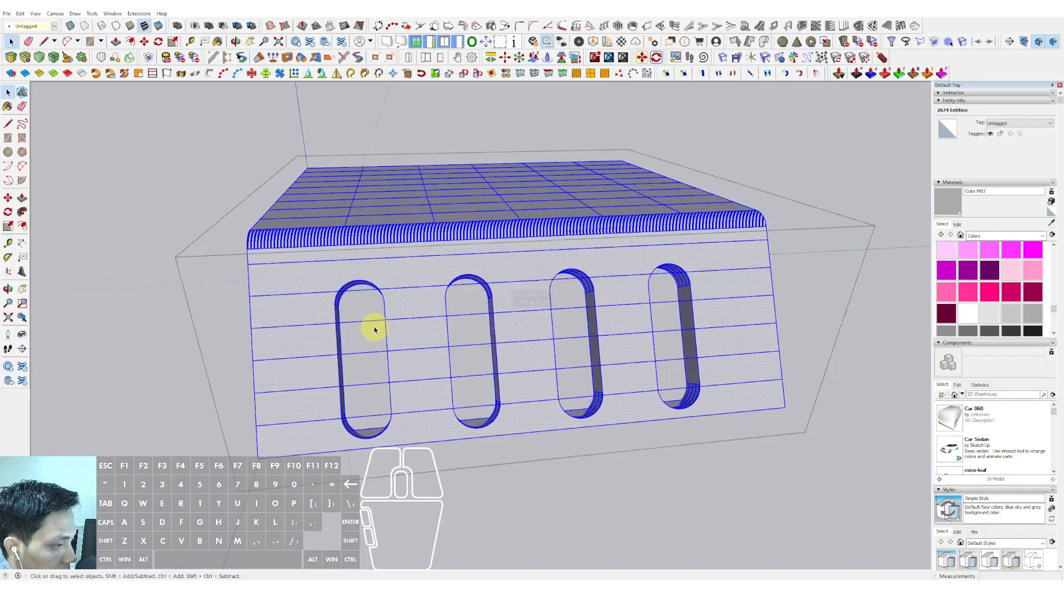
{"action": "left_click_drag", "start_coordinate": [371, 313], "coordinate": [363, 423]}
{"action": "scroll", "coordinate": [364, 300], "scroll_direction": "up", "scroll_amount": 2}
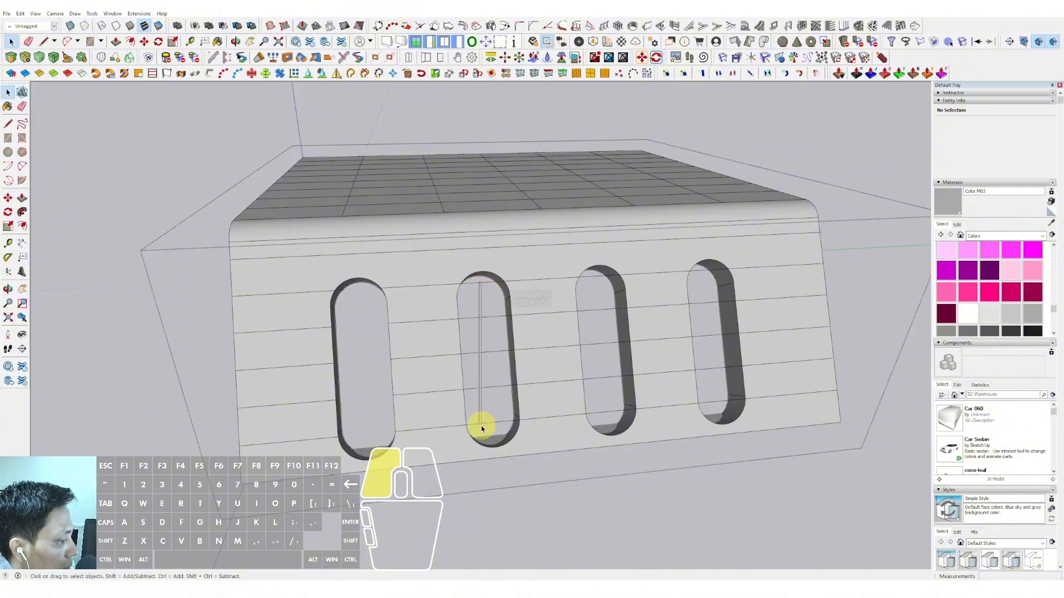
{"action": "middle_click_drag", "start_coordinate": [625, 305], "coordinate": [512, 284]}
{"action": "scroll", "coordinate": [545, 305], "scroll_direction": "up", "scroll_amount": 2}
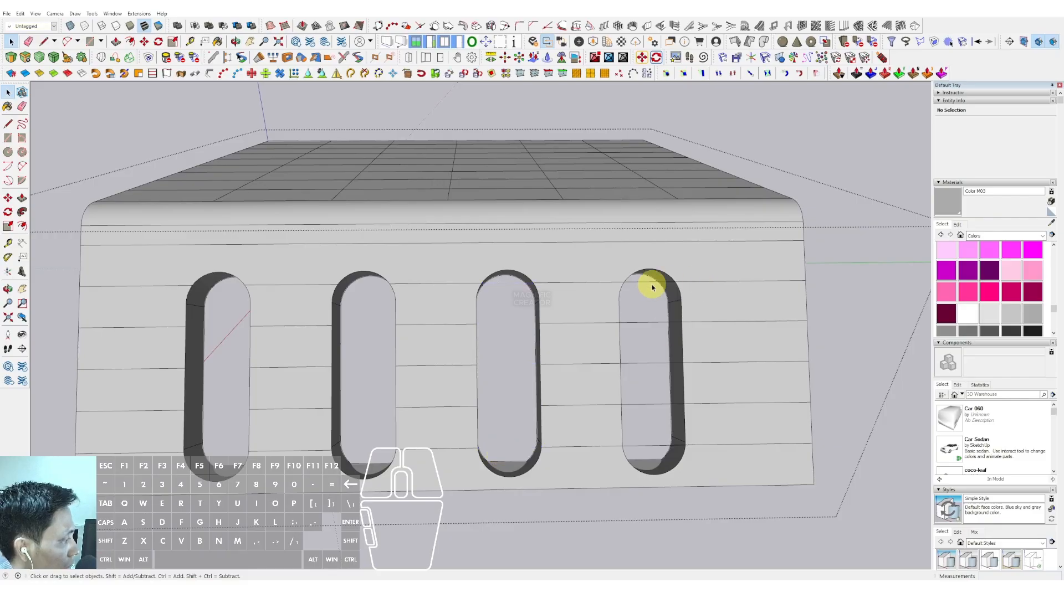
{"action": "scroll", "coordinate": [637, 451], "scroll_direction": "down", "scroll_amount": 10}
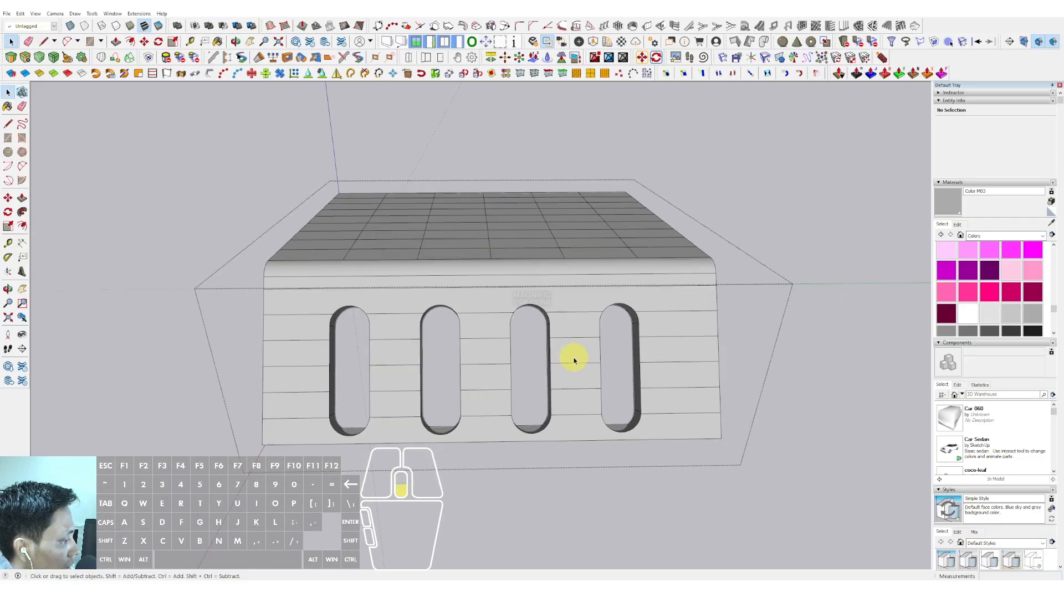
Copy the curved and slanted outer end edges of the canopy to the first lengthwise roof grid lines.
{"action": "middle_click_drag", "start_coordinate": [539, 346], "coordinate": [515, 504]}
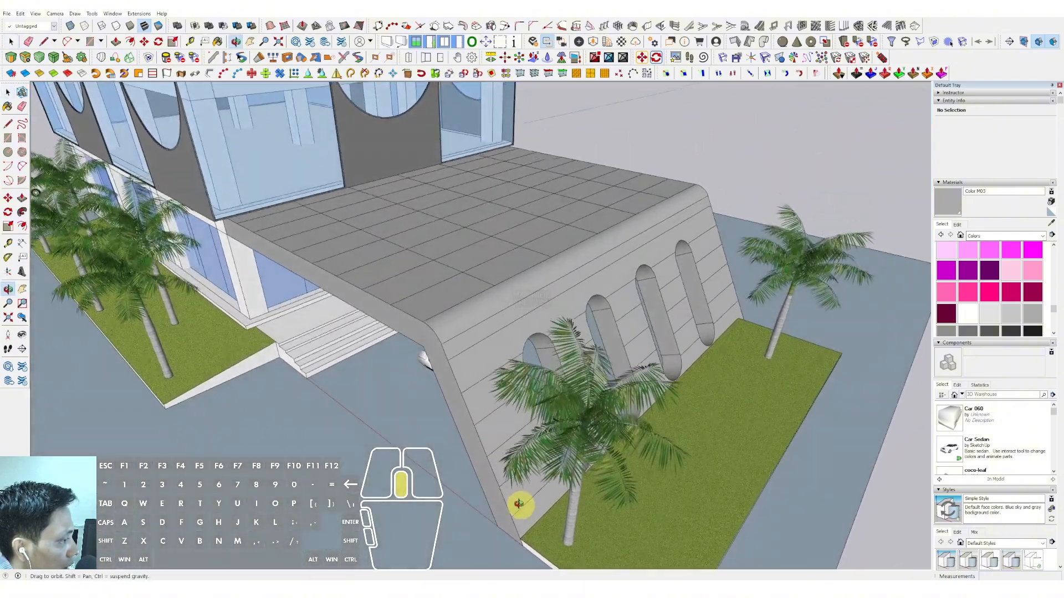
{"action": "scroll", "coordinate": [485, 297], "scroll_direction": "up", "scroll_amount": 4}
{"action": "key", "text": "d"}
{"action": "key", "text": "space"}
{"action": "triple_click", "coordinate": [416, 355]}
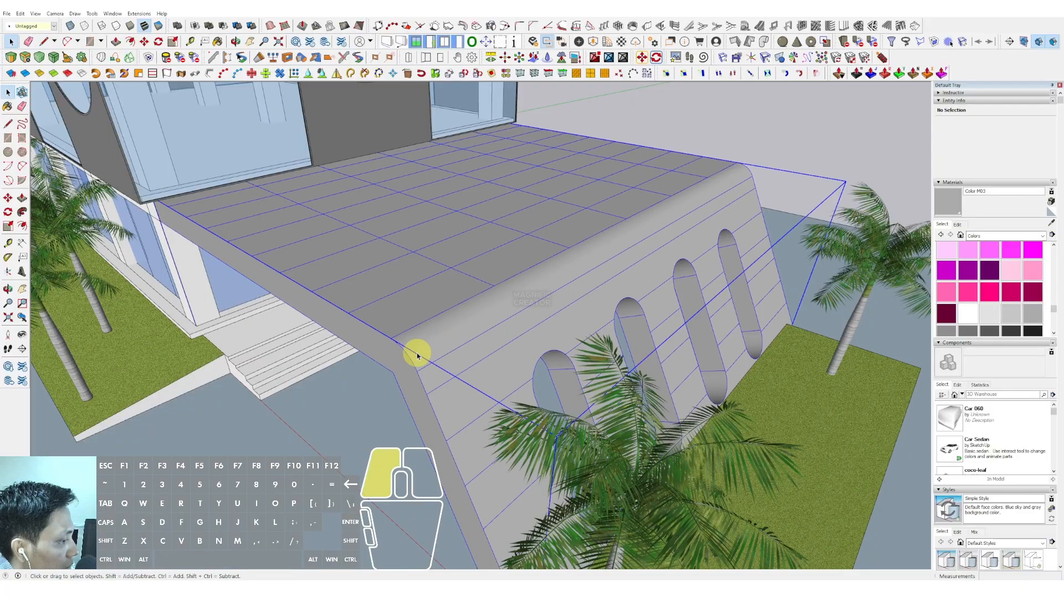
{"action": "left_click", "coordinate": [408, 358]}
{"action": "scroll", "coordinate": [410, 343], "scroll_direction": "down", "scroll_amount": 1}
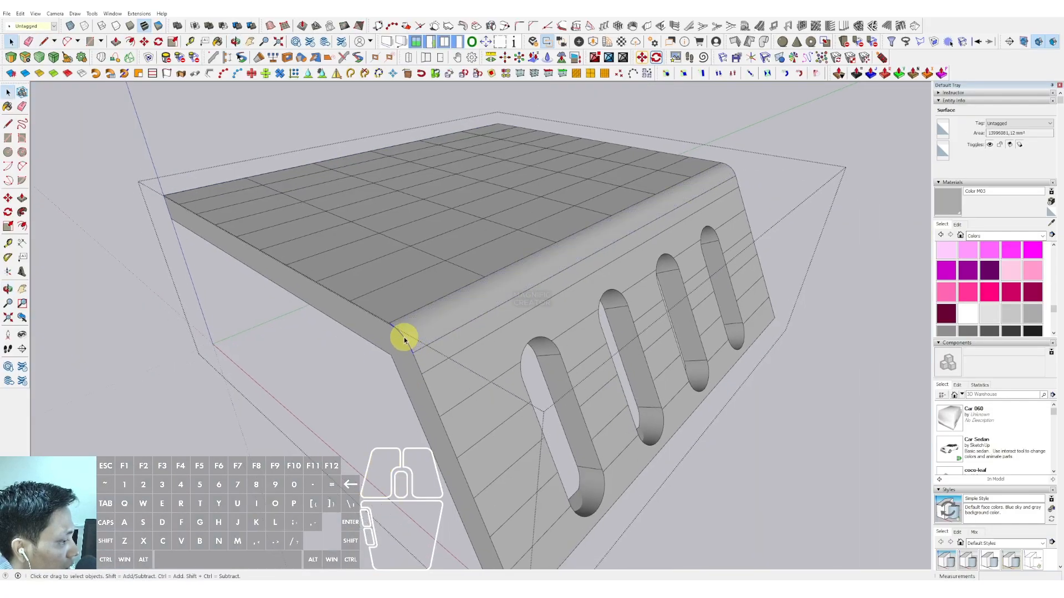
{"action": "left_click", "coordinate": [415, 360]}
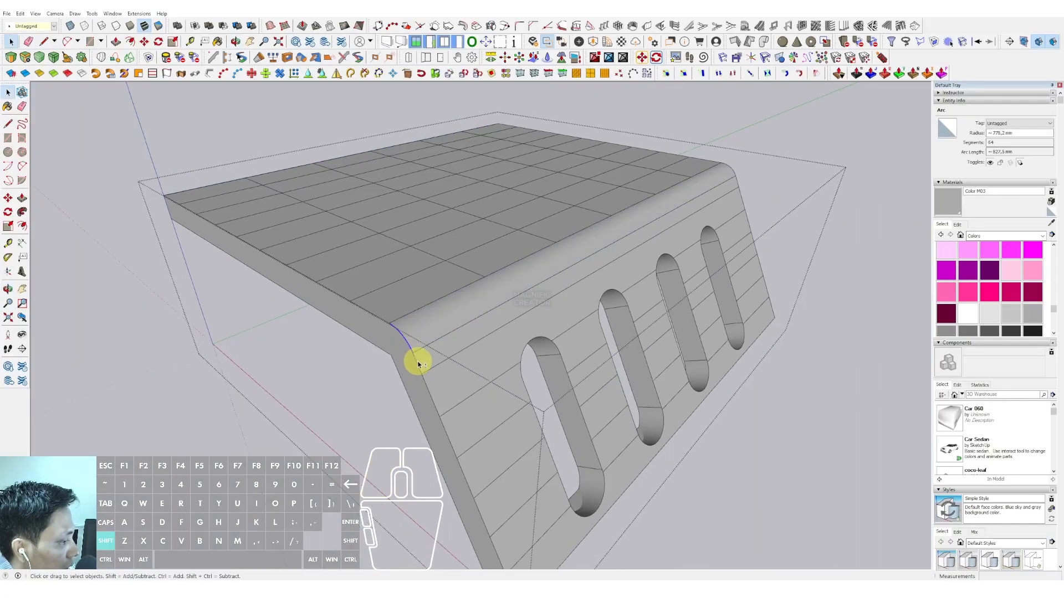
{"action": "left_click", "coordinate": [444, 427], "text": "shift"}
{"action": "scroll", "coordinate": [440, 388], "scroll_direction": "down", "scroll_amount": 2}
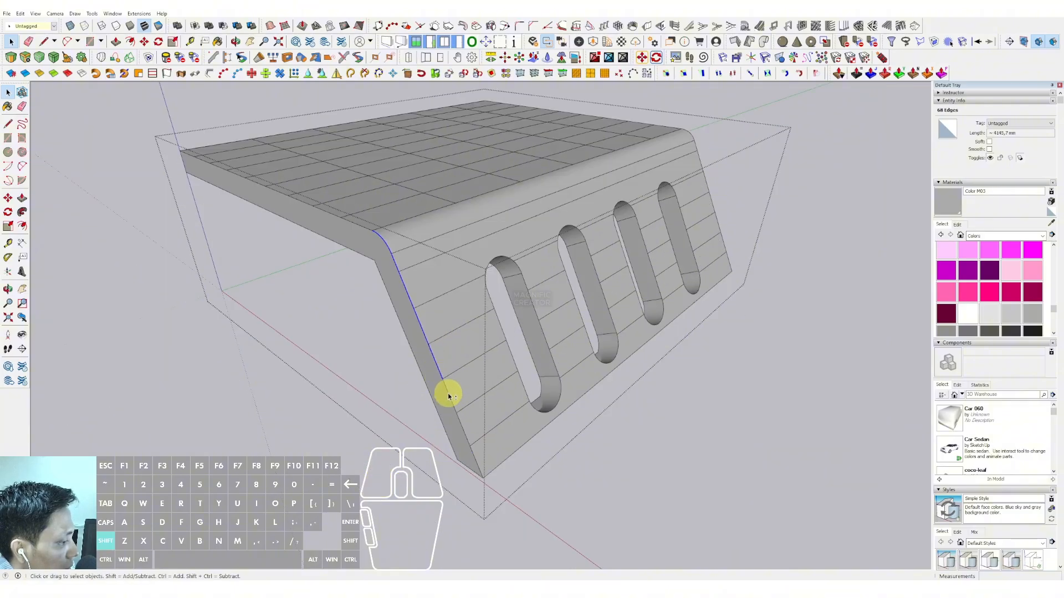
{"action": "left_click", "coordinate": [474, 456], "text": "shift"}
{"action": "scroll", "coordinate": [451, 373], "scroll_direction": "up", "scroll_amount": 4}
{"action": "key", "text": "m"}
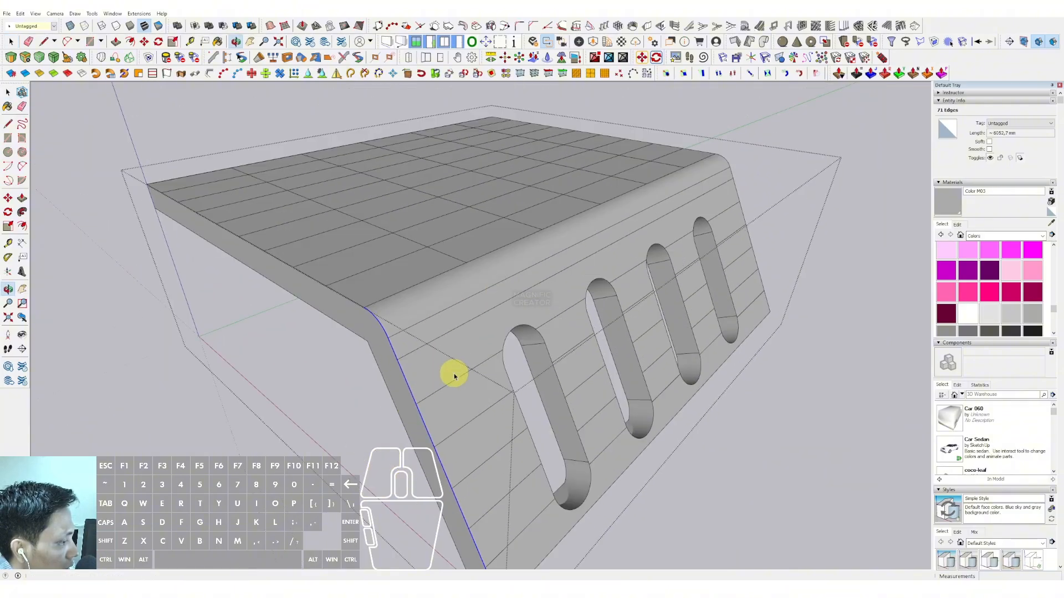
{"action": "key", "text": "ctrl"}
{"action": "left_click", "coordinate": [367, 311]}
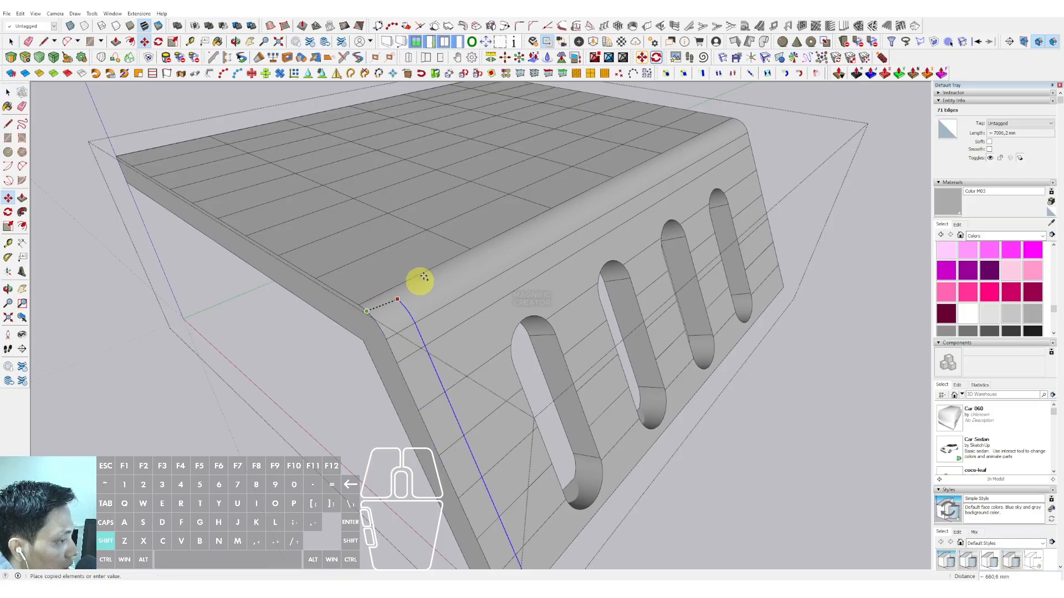
{"action": "scroll", "coordinate": [438, 271], "scroll_direction": "up", "scroll_amount": 1}
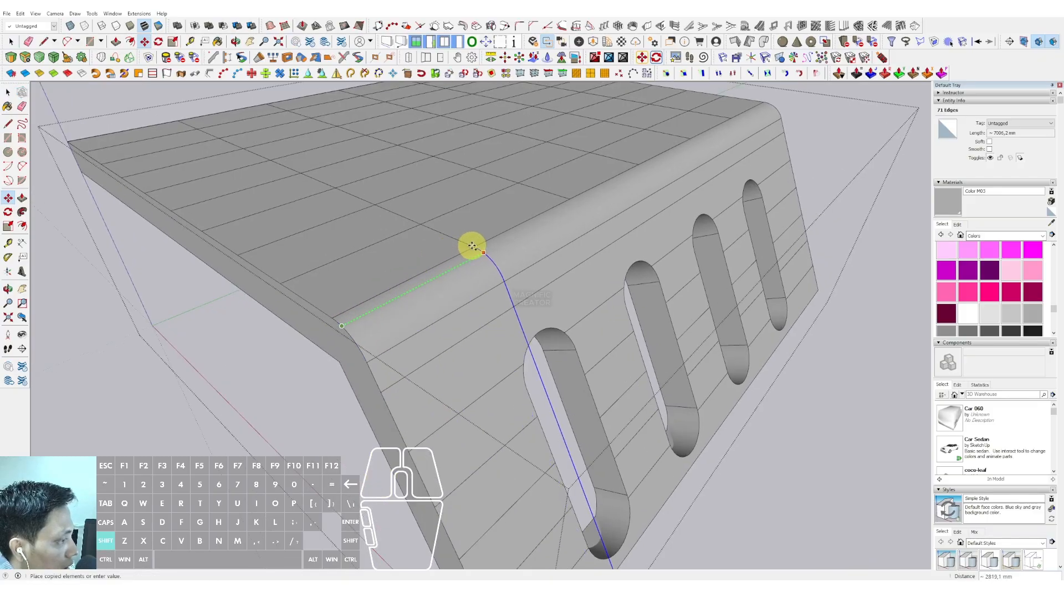
{"action": "left_click", "coordinate": [460, 240]}
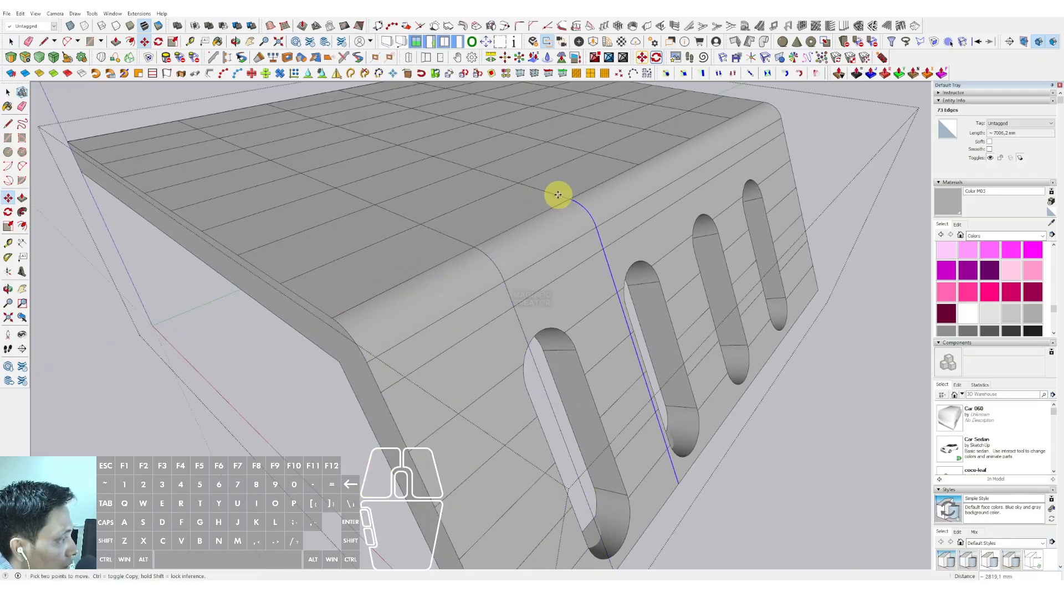
Copy the bent profile line onward to the remaining lengthwise roof grid lines across the slotted wall.
{"action": "middle_click_drag", "start_coordinate": [573, 183], "coordinate": [498, 261]}
{"action": "key", "text": "shift"}
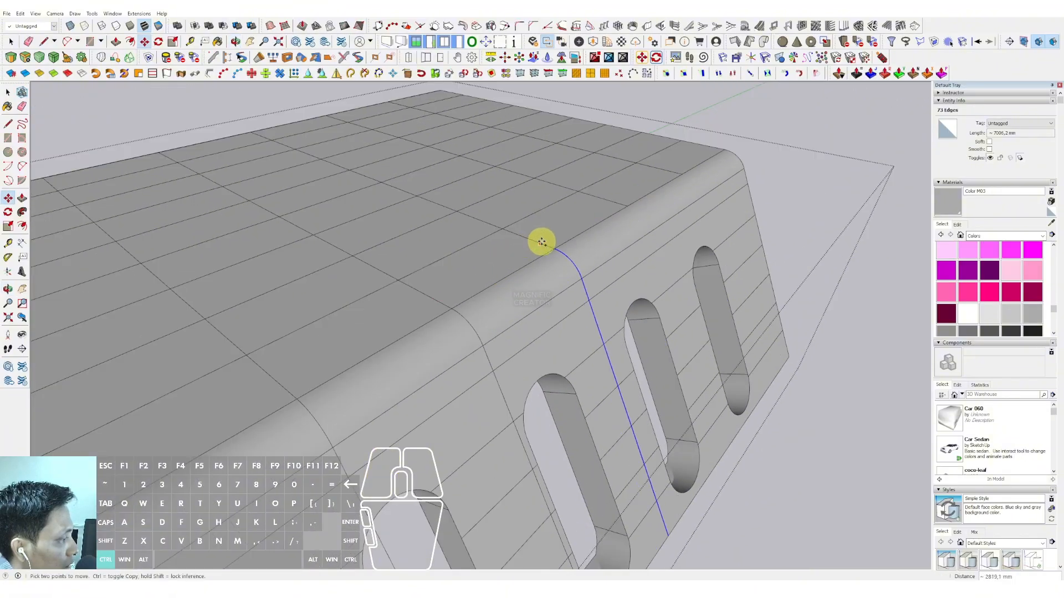
{"action": "left_click", "coordinate": [613, 202]}
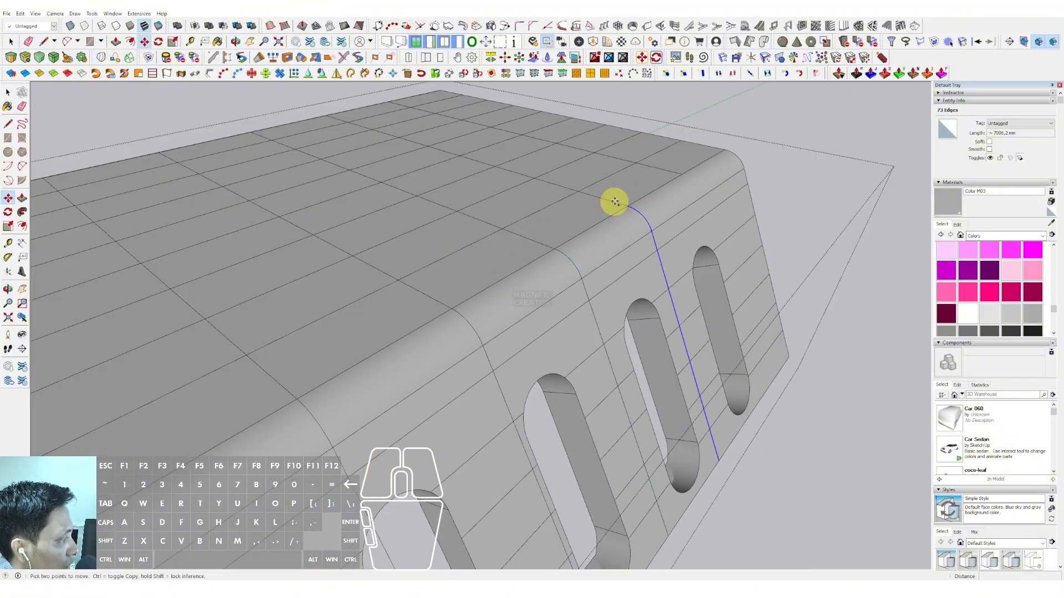
{"action": "key", "text": "space"}
Erase the segments of the copied profile lines that cross the slot openings in the canopy wall.
{"action": "scroll", "coordinate": [665, 171], "scroll_direction": "down", "scroll_amount": 2}
{"action": "mouse_move", "coordinate": [664, 171]}
{"action": "middle_mouse_down"}
{"action": "mouse_move", "coordinate": [665, 217]}
{"action": "mouse_move", "coordinate": [620, 220]}
{"action": "middle_mouse_up"}
{"action": "scroll", "coordinate": [481, 403], "scroll_direction": "up", "scroll_amount": 1}
{"action": "key", "text": "e"}
{"action": "left_click", "coordinate": [480, 403]}
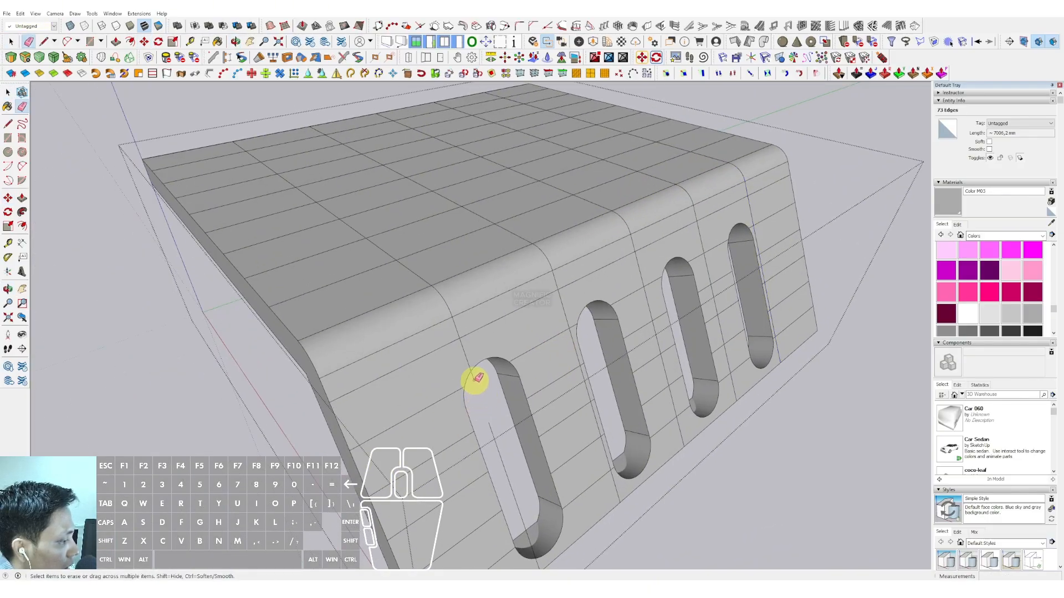
{"action": "left_click", "coordinate": [475, 380]}
{"action": "mouse_move", "coordinate": [477, 382]}
{"action": "middle_mouse_down"}
{"action": "mouse_move", "coordinate": [543, 389]}
{"action": "mouse_move", "coordinate": [512, 340]}
{"action": "middle_mouse_up"}
{"action": "left_click", "coordinate": [482, 389]}
{"action": "scroll", "coordinate": [493, 421], "scroll_direction": "up", "scroll_amount": 2}
{"action": "left_click", "coordinate": [498, 441]}
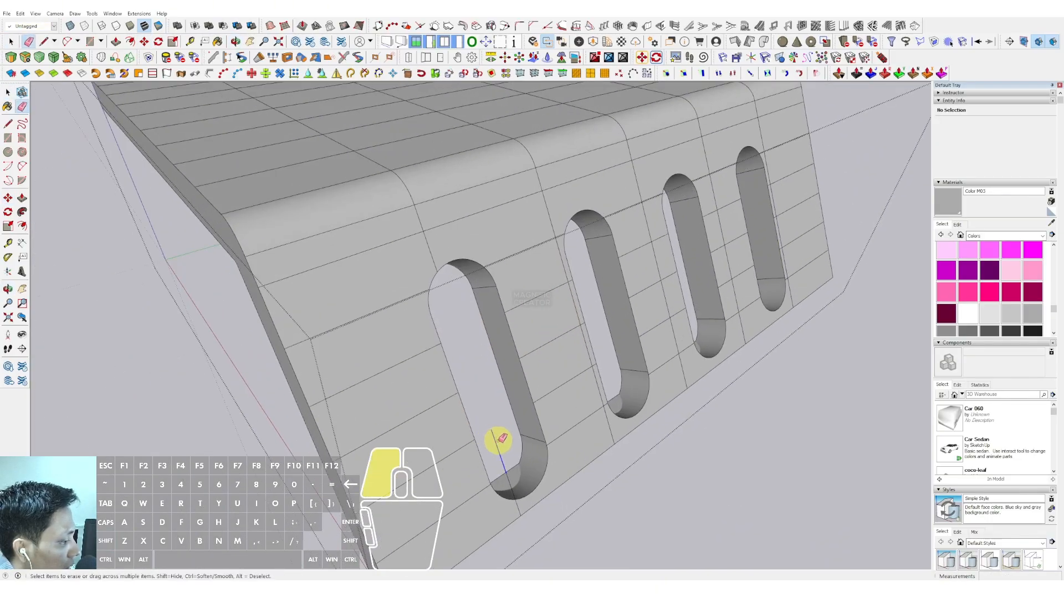
{"action": "mouse_move", "coordinate": [502, 439]}
{"action": "middle_mouse_down"}
{"action": "mouse_move", "coordinate": [518, 497]}
{"action": "mouse_move", "coordinate": [482, 430]}
{"action": "middle_mouse_up"}
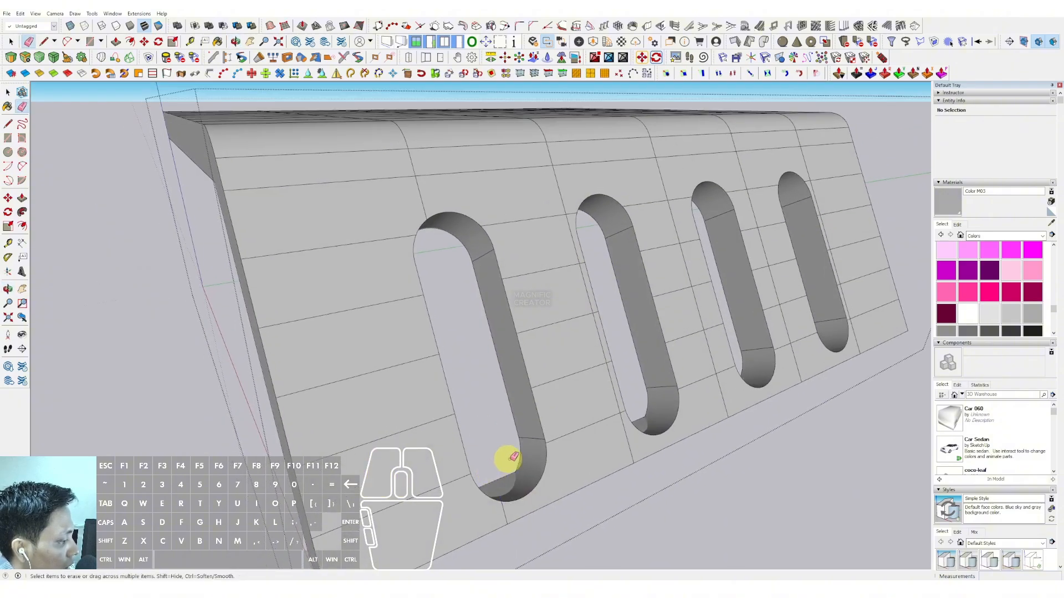
{"action": "scroll", "coordinate": [593, 392], "scroll_direction": "down", "scroll_amount": 5}
{"action": "key", "text": "space"}
{"action": "scroll", "coordinate": [707, 286], "scroll_direction": "up", "scroll_amount": 1}
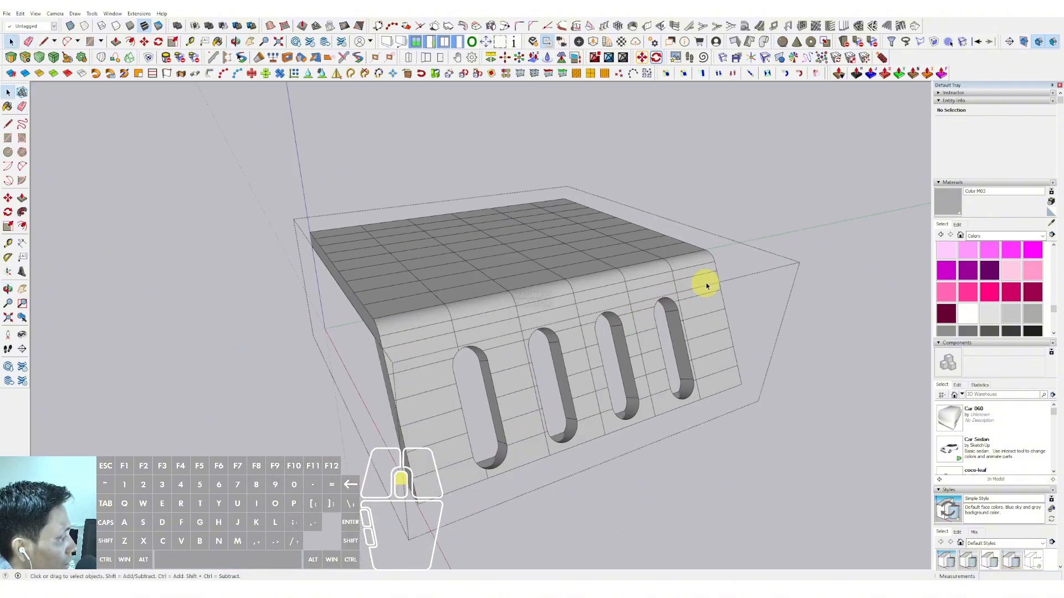
Draw a vertical line across the thickness of the canopy's roof edge, at the grid line nearest the bend.
{"action": "left_click", "coordinate": [796, 195]}
{"action": "middle_click_drag", "start_coordinate": [795, 195], "coordinate": [499, 284]}
{"action": "scroll", "coordinate": [490, 331], "scroll_direction": "up", "scroll_amount": 2}
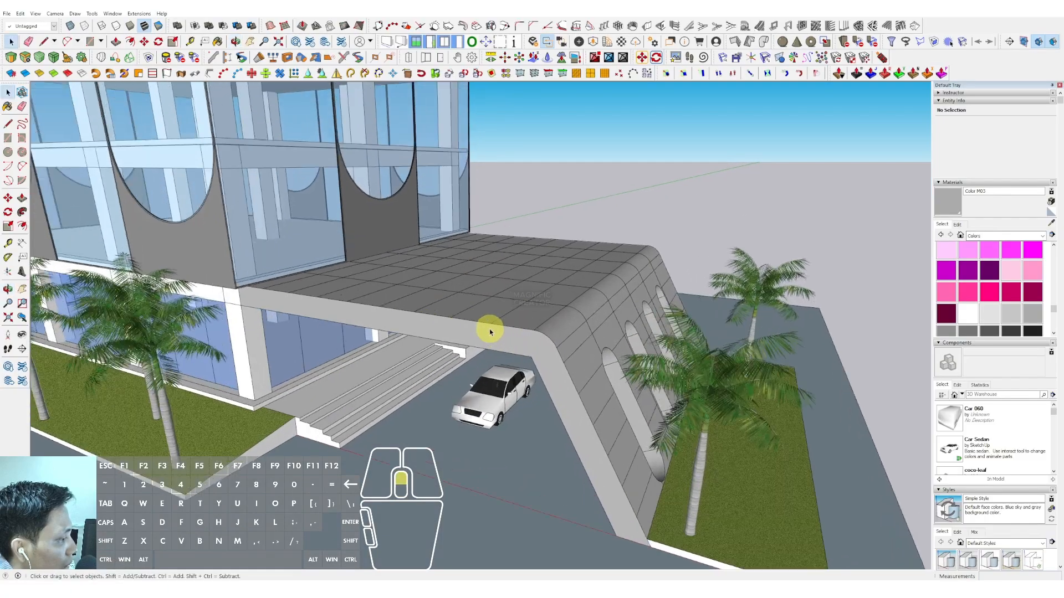
{"action": "left_click", "coordinate": [489, 331]}
{"action": "double_click", "coordinate": [490, 331]}
{"action": "key", "text": "d"}
{"action": "left_click", "coordinate": [490, 322]}
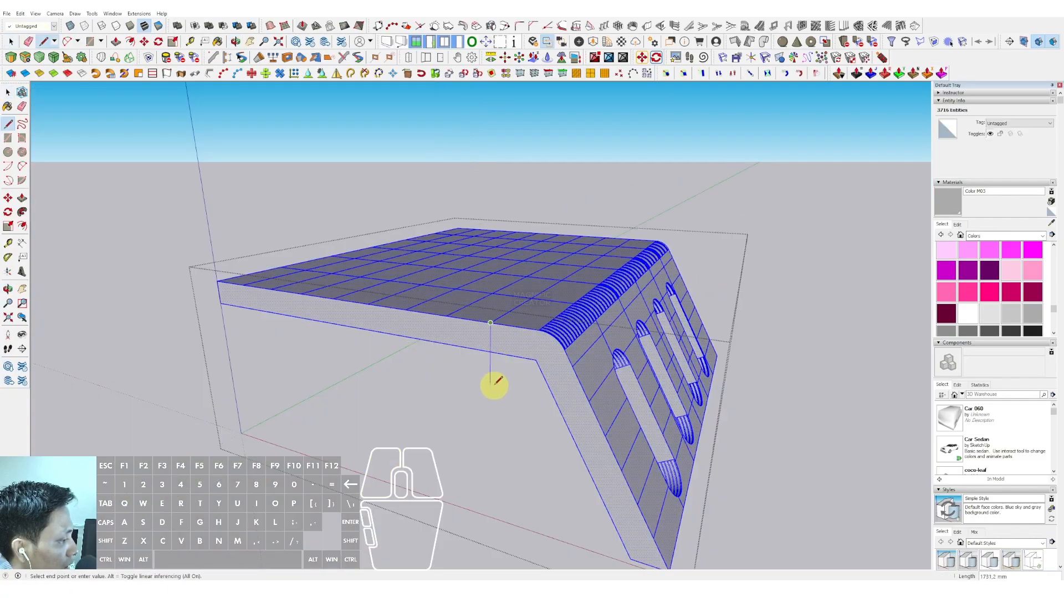
{"action": "left_click", "coordinate": [467, 381]}
{"action": "key", "text": "space"}
Copy the vertical line along the roof edge as an evenly spaced row matching the roof grid lines.
{"action": "left_click", "coordinate": [487, 337]}
{"action": "scroll", "coordinate": [498, 349], "scroll_direction": "up", "scroll_amount": 2}
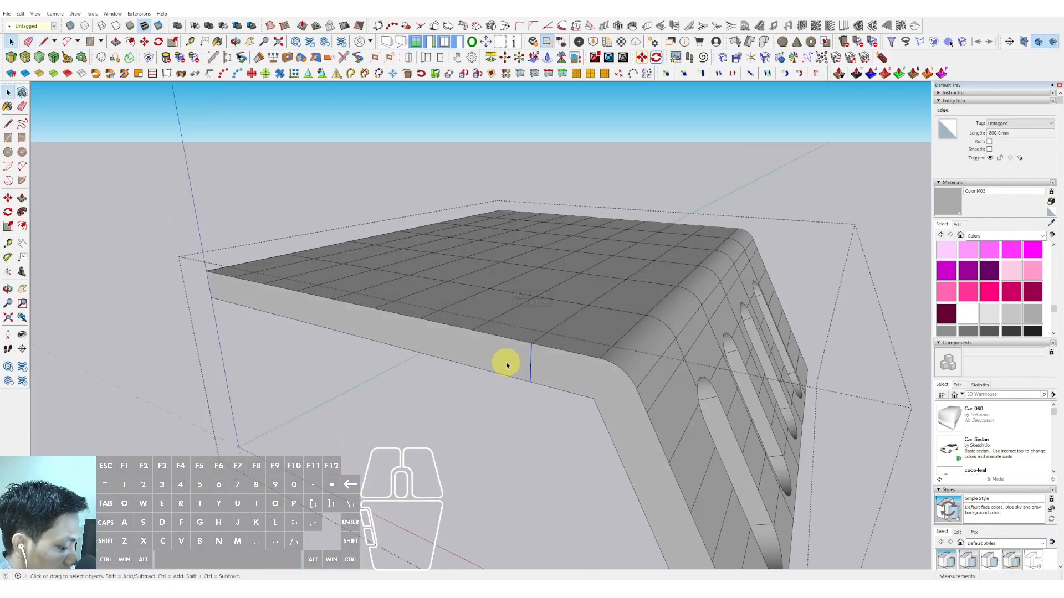
{"action": "key", "text": "m"}
{"action": "key", "text": "ctrl"}
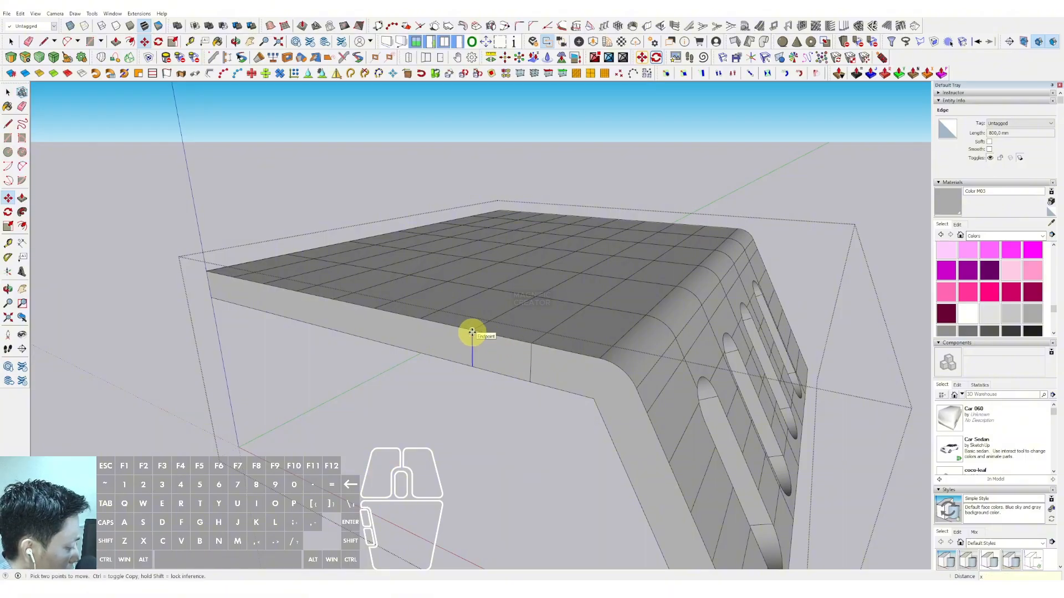
{"action": "key", "text": "space"}
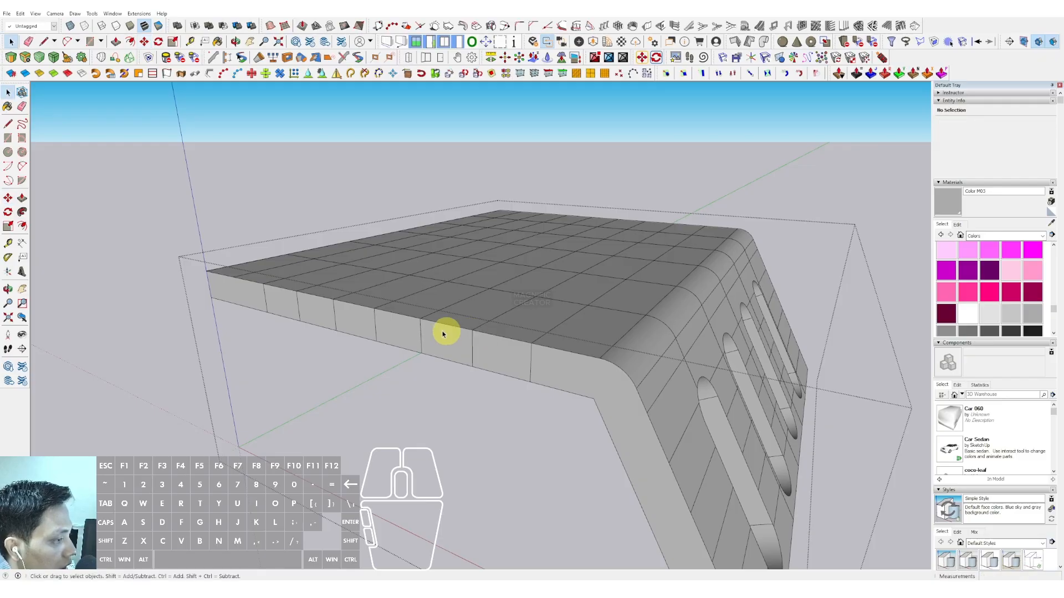
Copy the vertical line nearest the building to the last roof grid line at the canopy's inner end.
{"action": "scroll", "coordinate": [451, 350], "scroll_direction": "up", "scroll_amount": 3}
{"action": "left_click", "coordinate": [455, 357]}
{"action": "scroll", "coordinate": [456, 358], "scroll_direction": "up", "scroll_amount": 1}
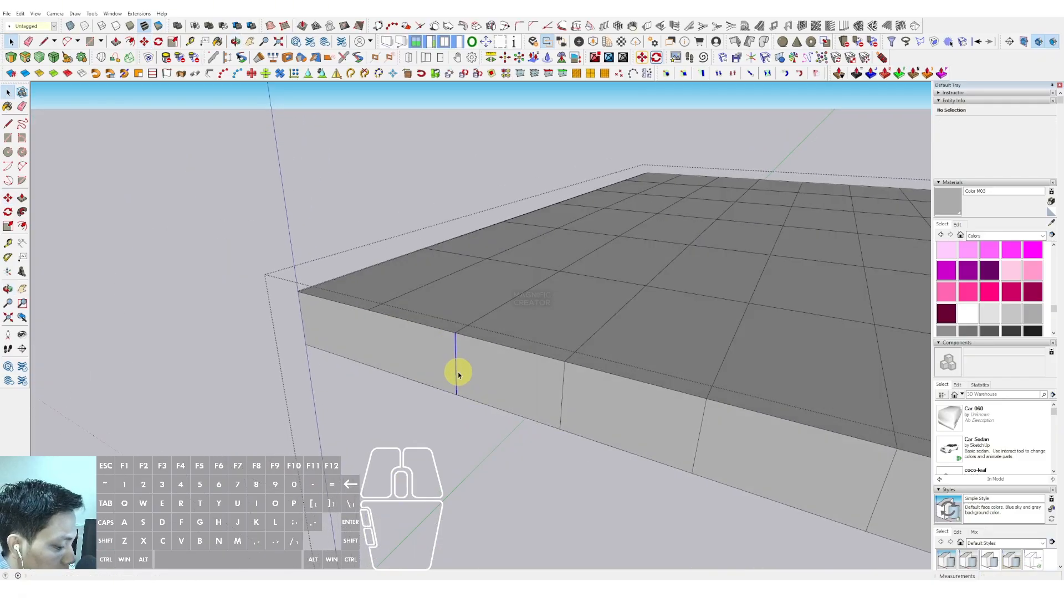
{"action": "key", "text": "m"}
{"action": "left_click", "coordinate": [456, 335]}
{"action": "left_click", "coordinate": [378, 320]}
{"action": "scroll", "coordinate": [388, 323], "scroll_direction": "down", "scroll_amount": 3}
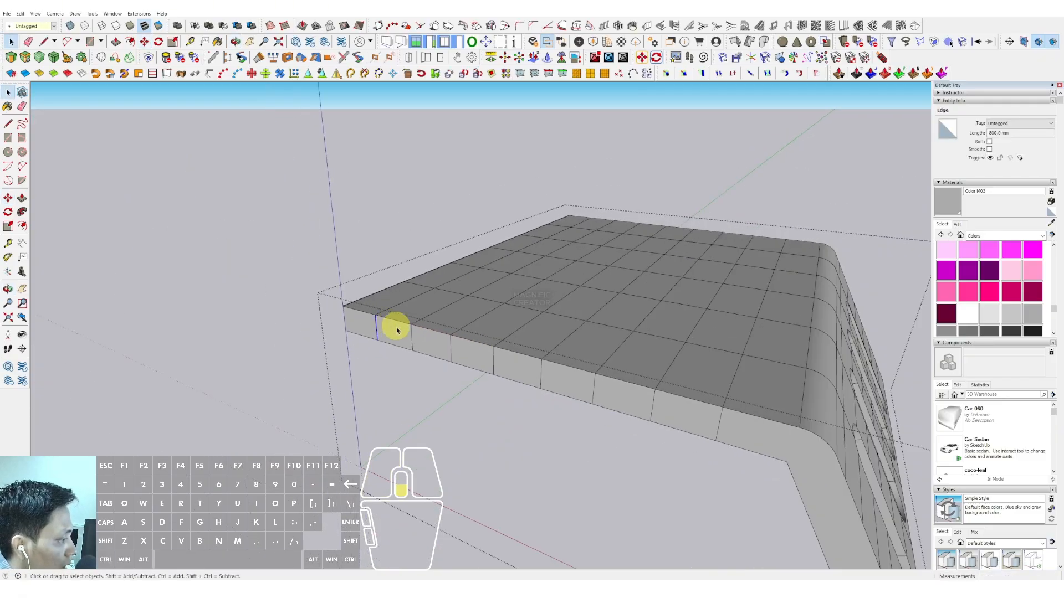
Draw a line across the thickness of the slanted canopy leg at the horizontal wall line just below the bend.
{"action": "middle_click_drag", "start_coordinate": [399, 326], "coordinate": [509, 330]}
{"action": "key", "text": "l"}
{"action": "left_click", "coordinate": [525, 318]}
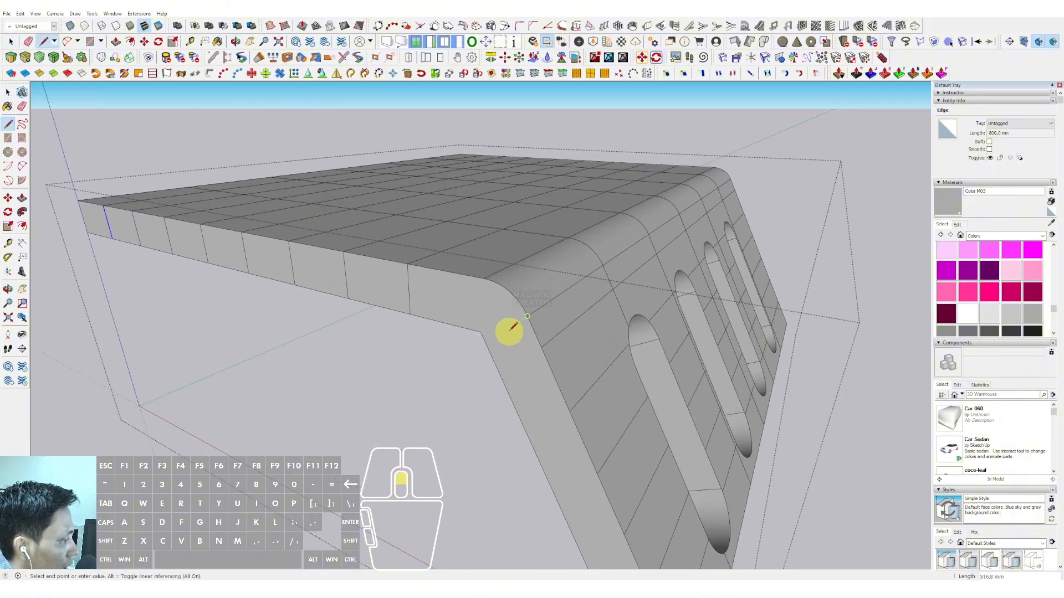
{"action": "scroll", "coordinate": [491, 329], "scroll_direction": "up", "scroll_amount": 1}
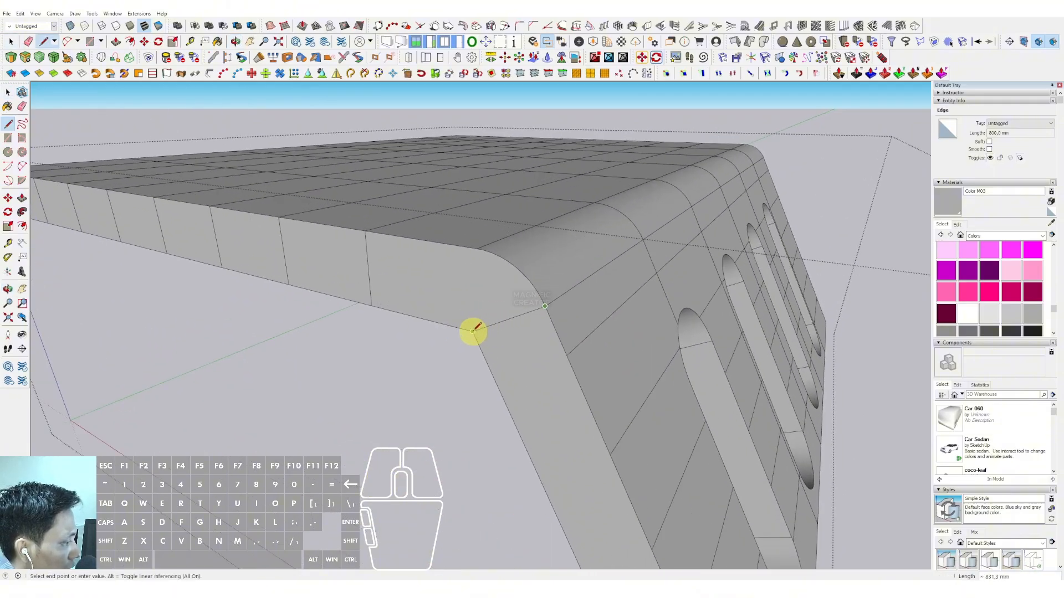
{"action": "middle_click_drag", "start_coordinate": [565, 356], "coordinate": [502, 374]}
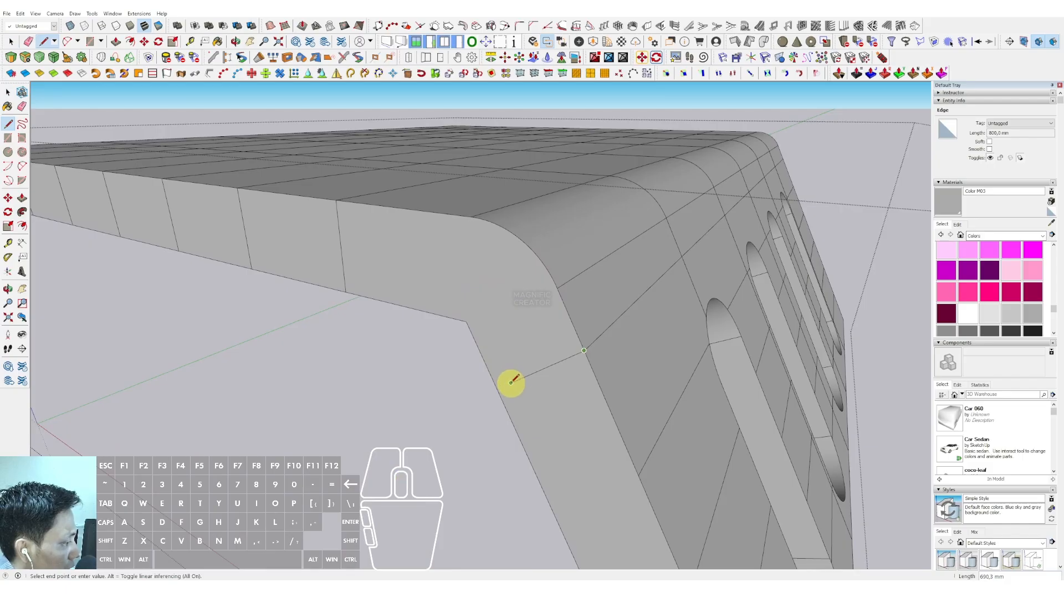
{"action": "key", "text": "space"}
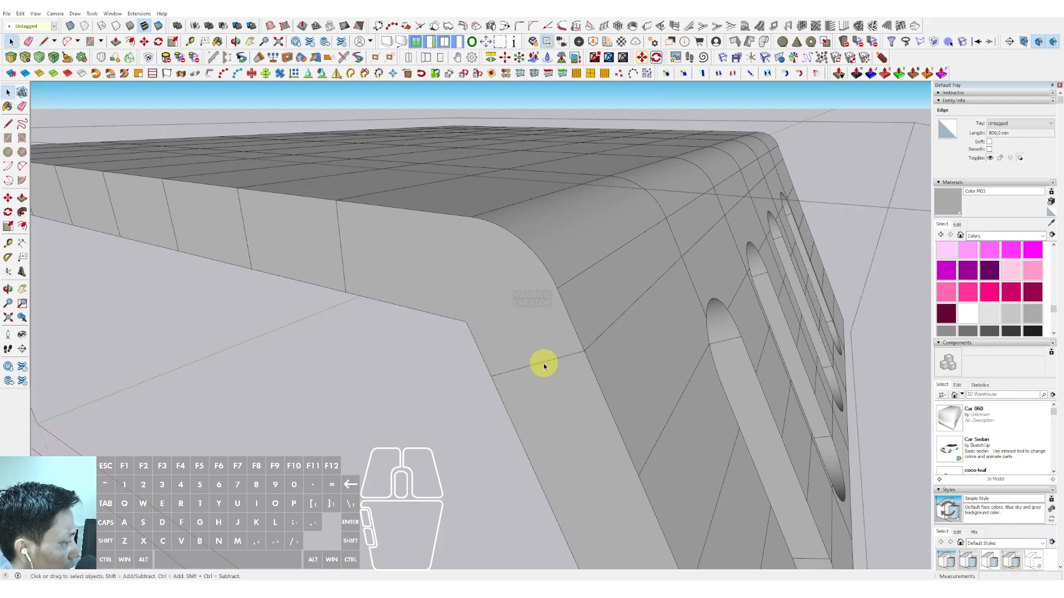
Copy the thickness line down the slanted leg to each of the wall's lower horizontal lines.
{"action": "left_click", "coordinate": [545, 362]}
{"action": "middle_click_drag", "start_coordinate": [544, 363], "coordinate": [470, 306]}
{"action": "key", "text": "m"}
{"action": "key", "text": "ctrl"}
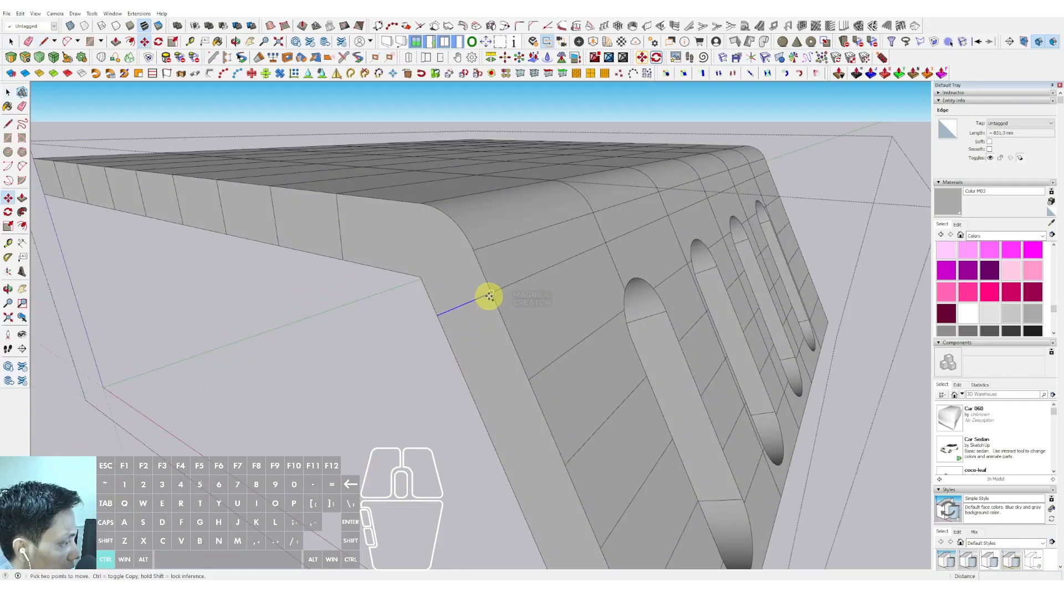
{"action": "left_click", "coordinate": [528, 381]}
{"action": "key", "text": "ctrl"}
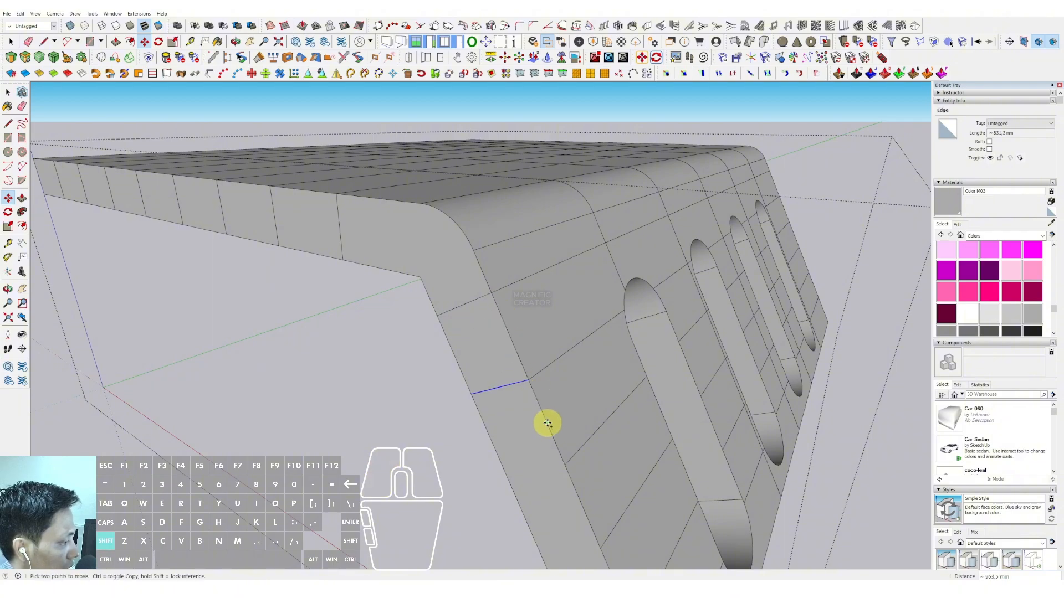
{"action": "middle_click_drag", "start_coordinate": [548, 423], "coordinate": [488, 326], "text": "shift"}
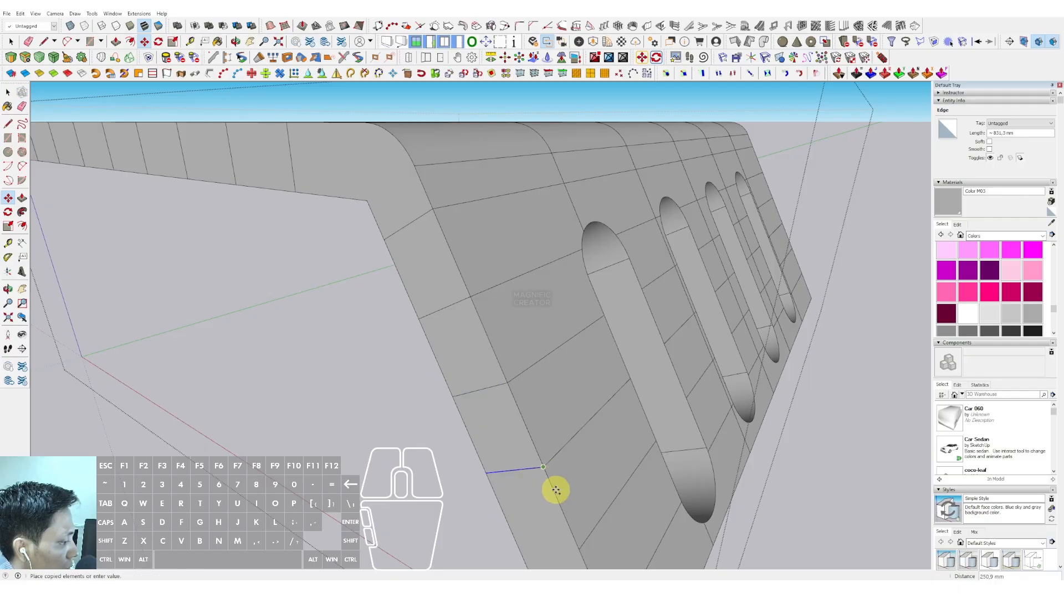
{"action": "middle_click_drag", "start_coordinate": [556, 491], "coordinate": [487, 314], "text": "shift"}
{"action": "left_click", "coordinate": [503, 343]}
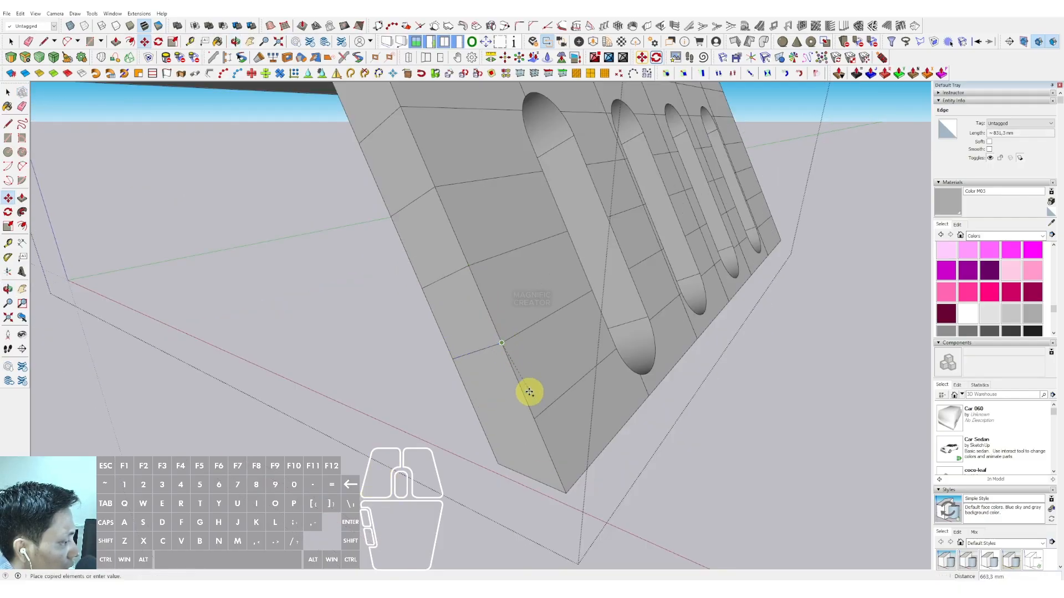
Copy the uppermost thickness line on the slanted leg up to the wall line where the bend ends.
{"action": "key", "text": "space"}
{"action": "middle_click_drag", "start_coordinate": [482, 335], "coordinate": [527, 313]}
{"action": "left_click", "coordinate": [515, 279]}
{"action": "scroll", "coordinate": [516, 279], "scroll_direction": "up", "scroll_amount": 2}
{"action": "scroll", "coordinate": [540, 303], "scroll_direction": "up", "scroll_amount": 1}
{"action": "key", "text": "m"}
{"action": "key", "text": "ctrl"}
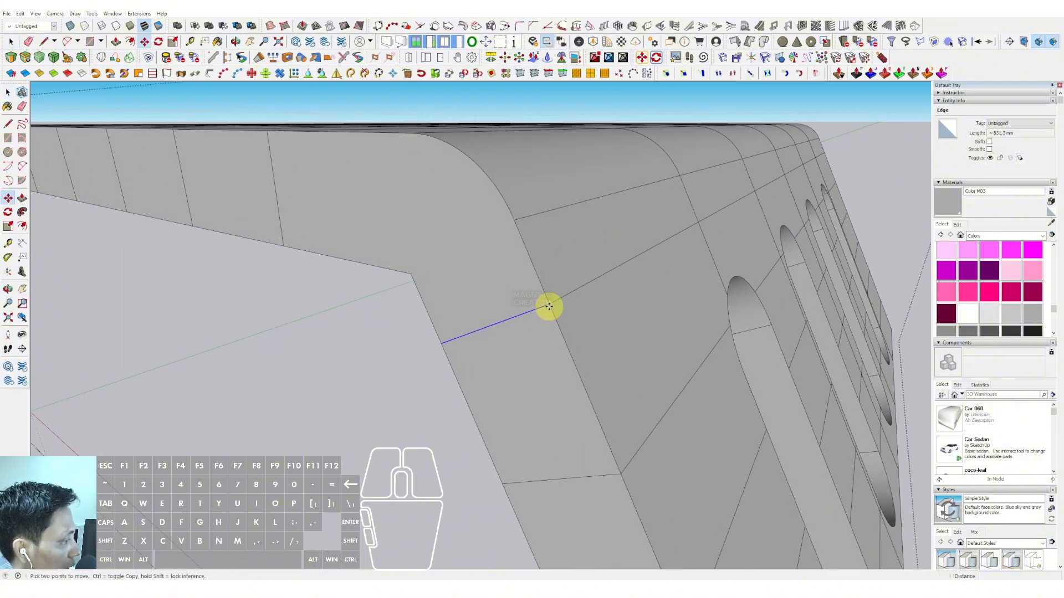
{"action": "left_click", "coordinate": [549, 304]}
{"action": "left_click", "coordinate": [513, 222]}
{"action": "key", "text": "space"}
Copy the roof edge's vertical line nearest the bend to the point where the curve starts.
{"action": "middle_click_drag", "start_coordinate": [430, 259], "coordinate": [459, 240]}
{"action": "key", "text": "space"}
{"action": "left_click", "coordinate": [354, 232]}
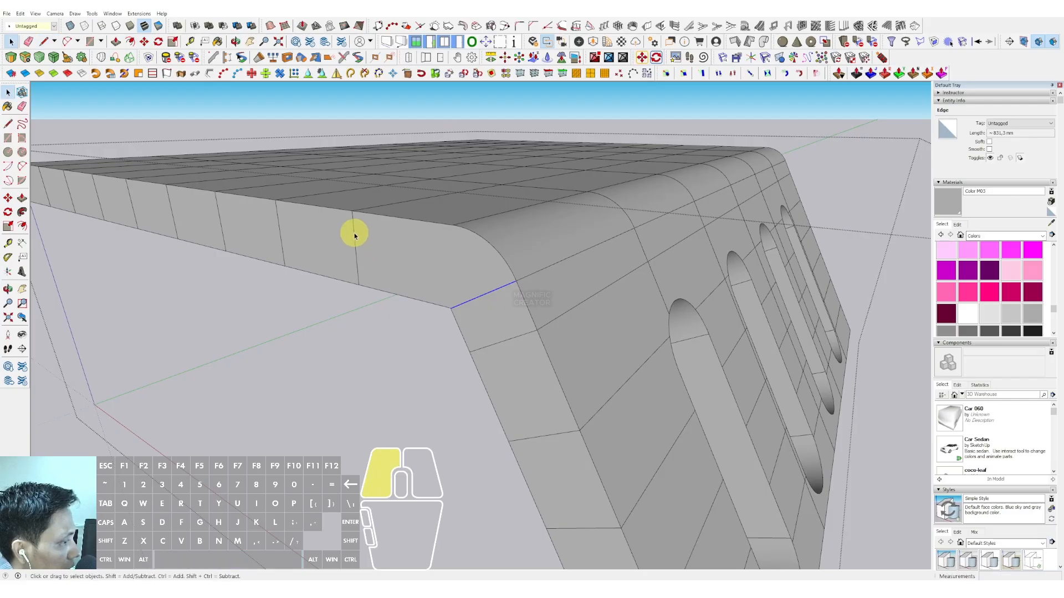
{"action": "scroll", "coordinate": [366, 268], "scroll_direction": "up", "scroll_amount": 1}
{"action": "left_click", "coordinate": [354, 212]}
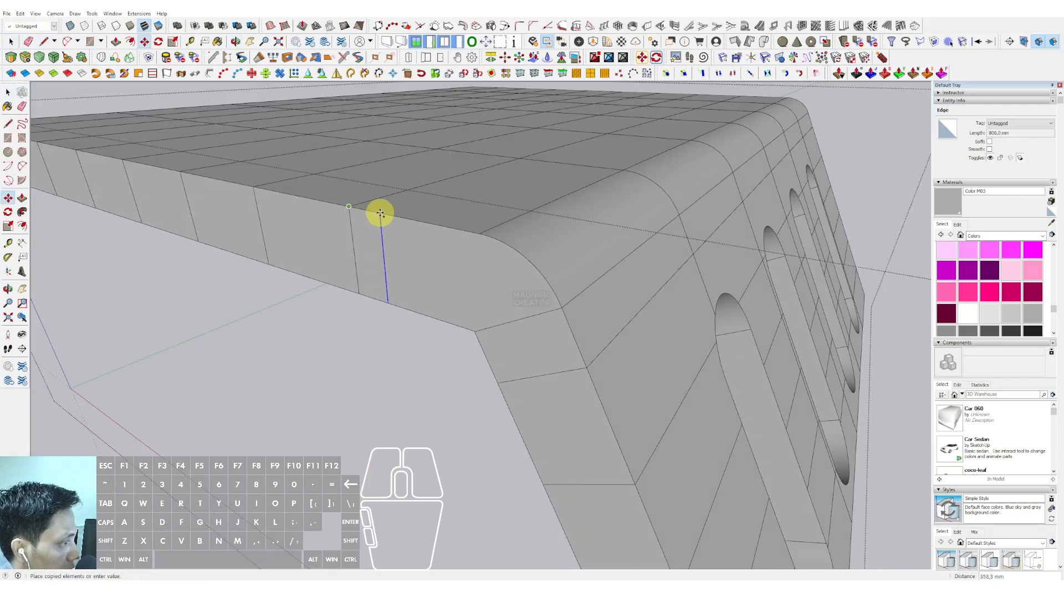
{"action": "left_click", "coordinate": [479, 235]}
Erase the excess of the copied vertical line at the canopy's inner corner and close the canopy group.
{"action": "scroll", "coordinate": [488, 335], "scroll_direction": "up", "scroll_amount": 4}
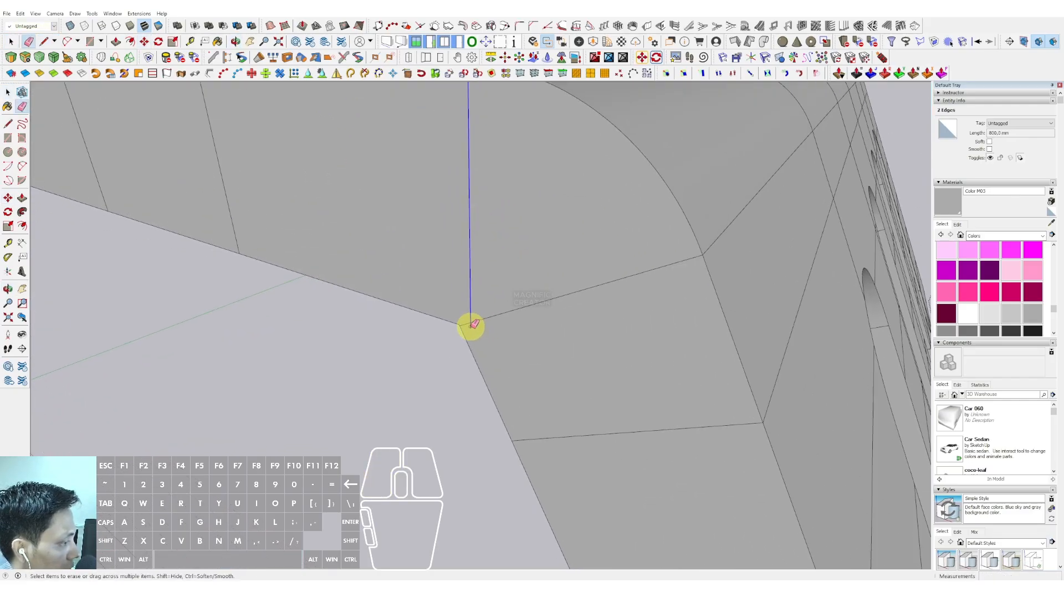
{"action": "key", "text": "space"}
{"action": "scroll", "coordinate": [479, 332], "scroll_direction": "down", "scroll_amount": 5}
{"action": "middle_click_drag", "start_coordinate": [477, 337], "coordinate": [732, 214]}
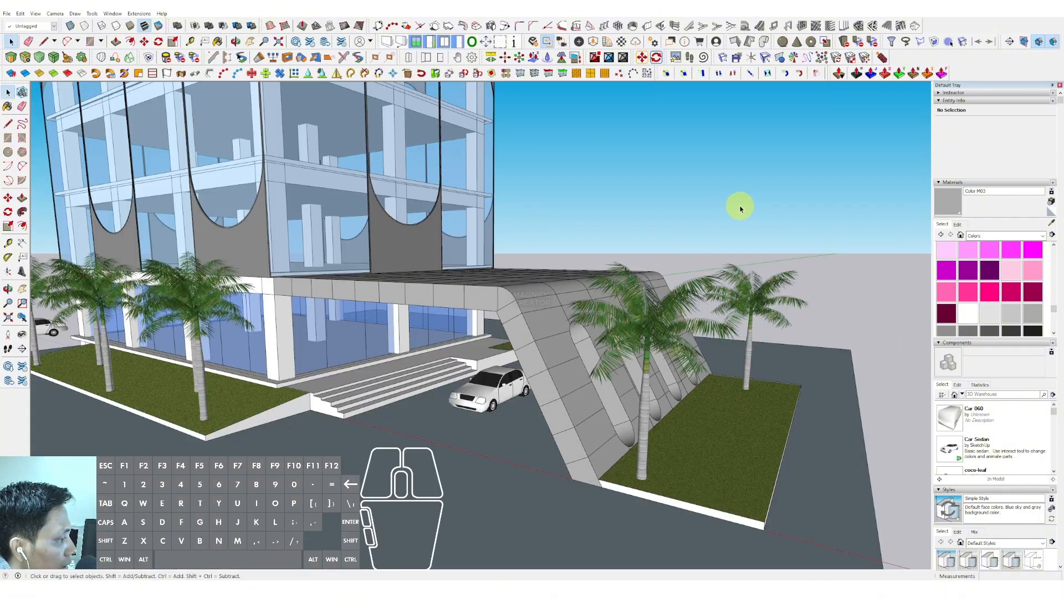
Draw a rectangle of about 16071 by 8895 mm on the roof slab between the column outlines and extrude it upward about 2562 mm.
{"action": "middle_click_drag", "start_coordinate": [741, 207], "coordinate": [474, 277]}
{"action": "scroll", "coordinate": [465, 277], "scroll_direction": "up", "scroll_amount": 4}
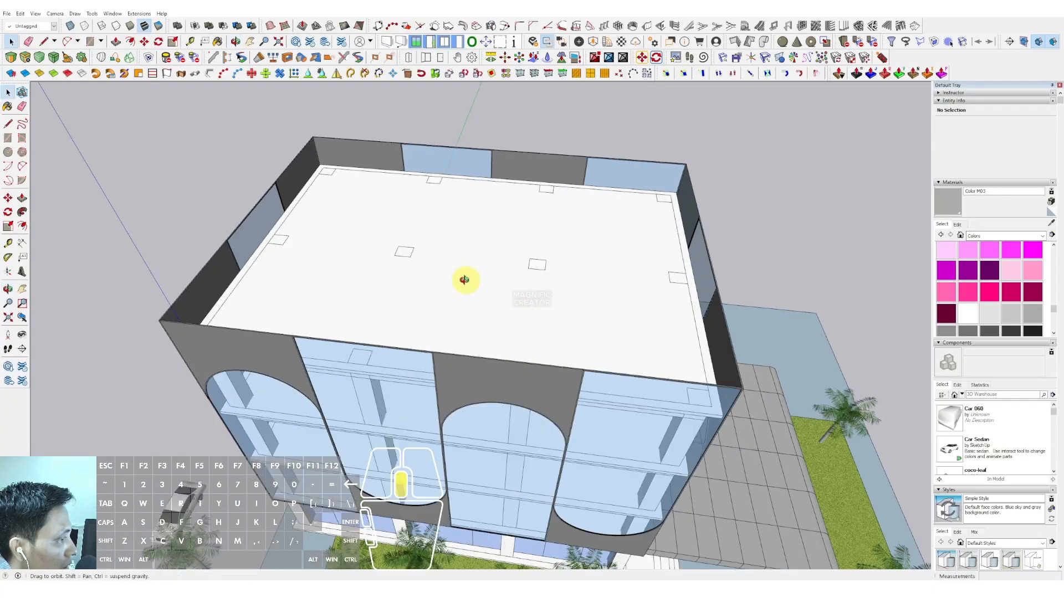
{"action": "key", "text": "r"}
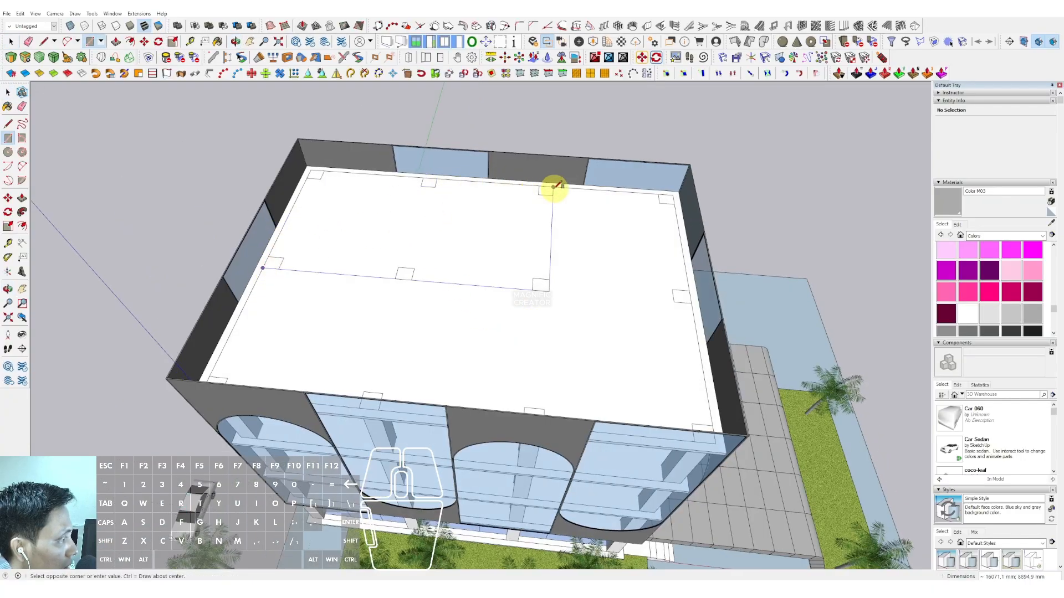
{"action": "left_click", "coordinate": [554, 189]}
{"action": "middle_click_drag", "start_coordinate": [449, 183], "coordinate": [487, 197]}
{"action": "key", "text": "p"}
{"action": "left_click", "coordinate": [487, 198]}
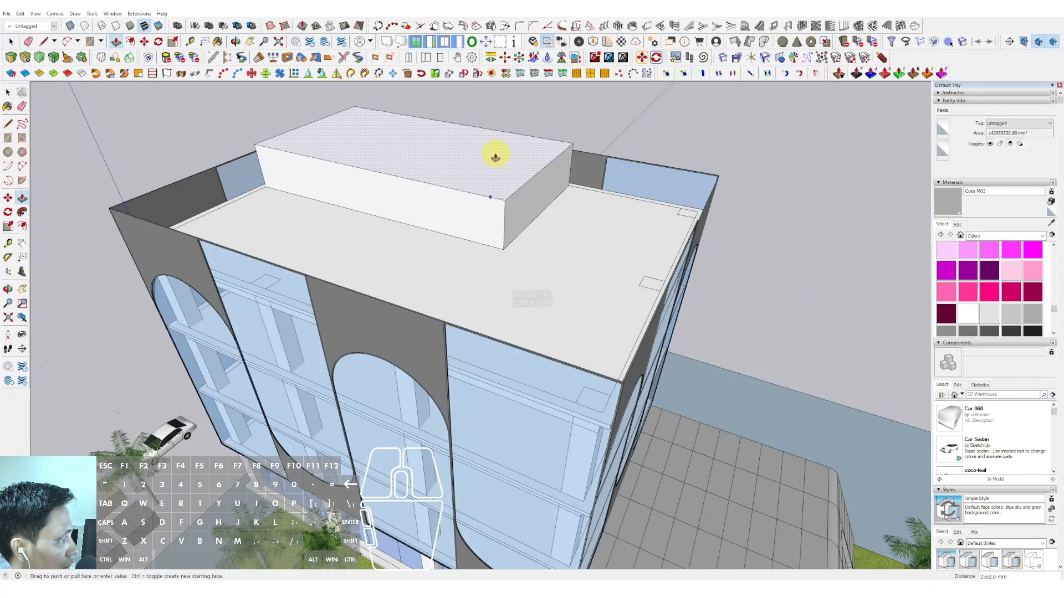
{"action": "key", "text": "space"}
Recess a rectangular opening in the rooftop block's long side and group the whole block.
{"action": "middle_click_drag", "start_coordinate": [494, 158], "coordinate": [481, 230]}
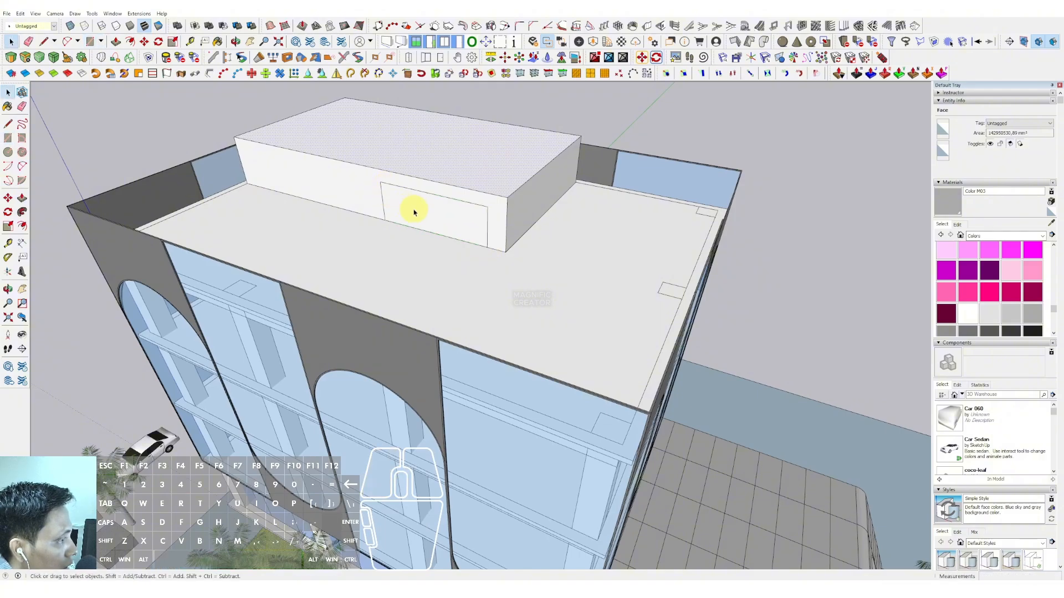
{"action": "triple_click", "coordinate": [470, 166]}
{"action": "right_click", "coordinate": [470, 166]}
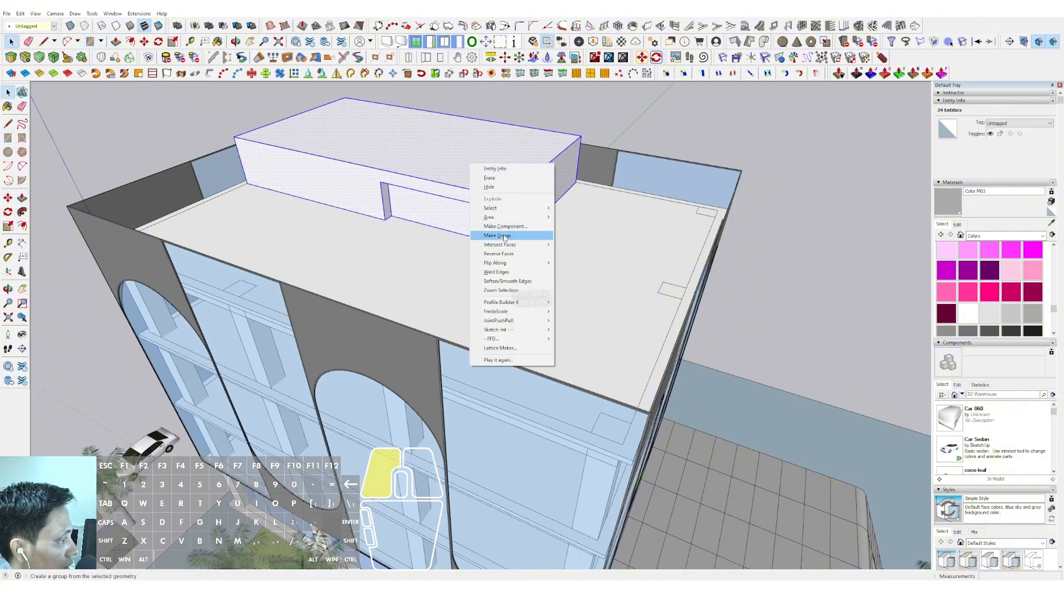
{"action": "left_click", "coordinate": [504, 236]}
Turn on shadows for the model and frame the entire building from the front corner.
{"action": "scroll", "coordinate": [418, 199], "scroll_direction": "down", "scroll_amount": 6}
{"action": "middle_click_drag", "start_coordinate": [456, 159], "coordinate": [198, 88]}
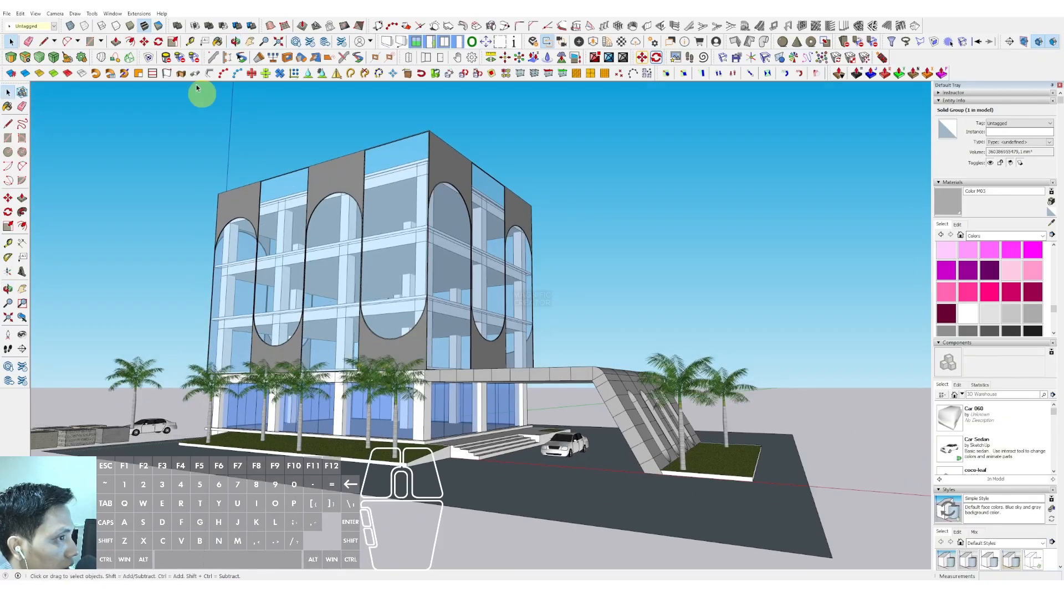
{"action": "left_click", "coordinate": [37, 15]}
{"action": "left_click", "coordinate": [58, 112]}
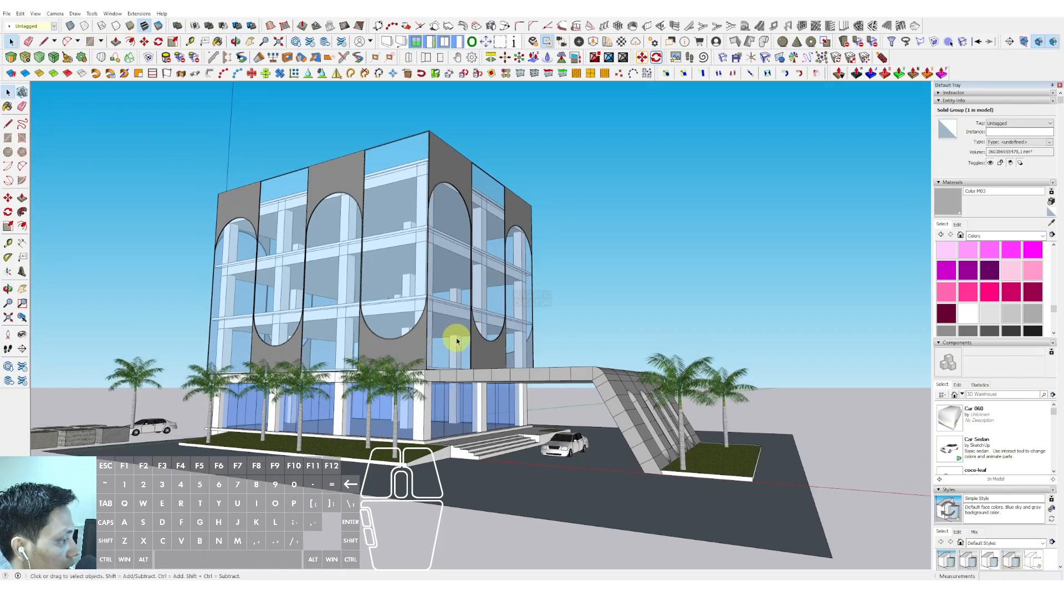
Examine the shaded building around the front facade and the slotted canopy, from ground level and from above.
{"action": "middle_click_drag", "start_coordinate": [451, 340], "coordinate": [507, 347]}
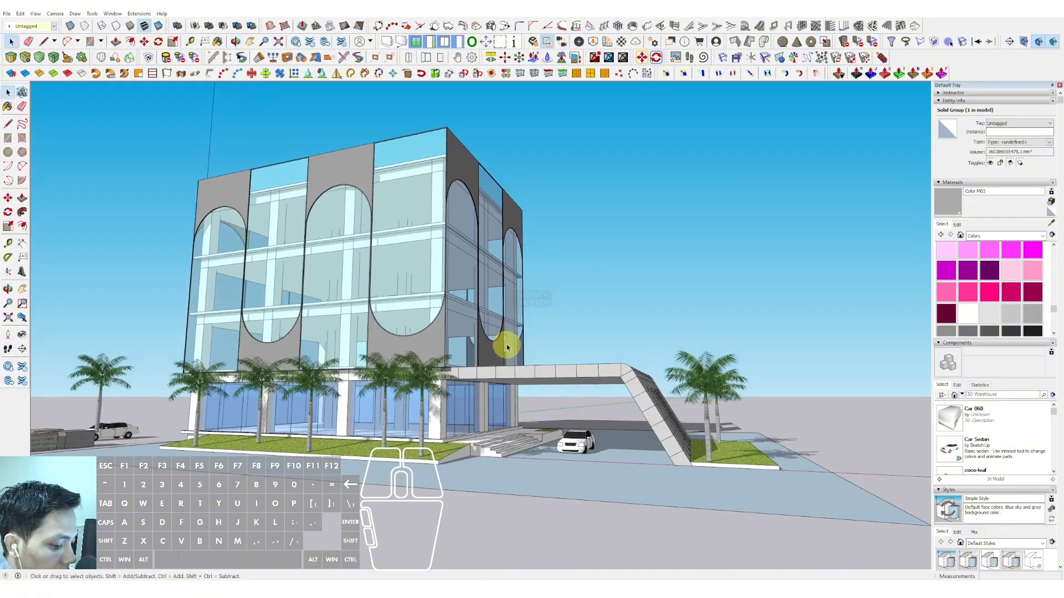
{"action": "middle_click_drag", "start_coordinate": [370, 321], "coordinate": [527, 302]}
{"action": "scroll", "coordinate": [551, 301], "scroll_direction": "up", "scroll_amount": 5}
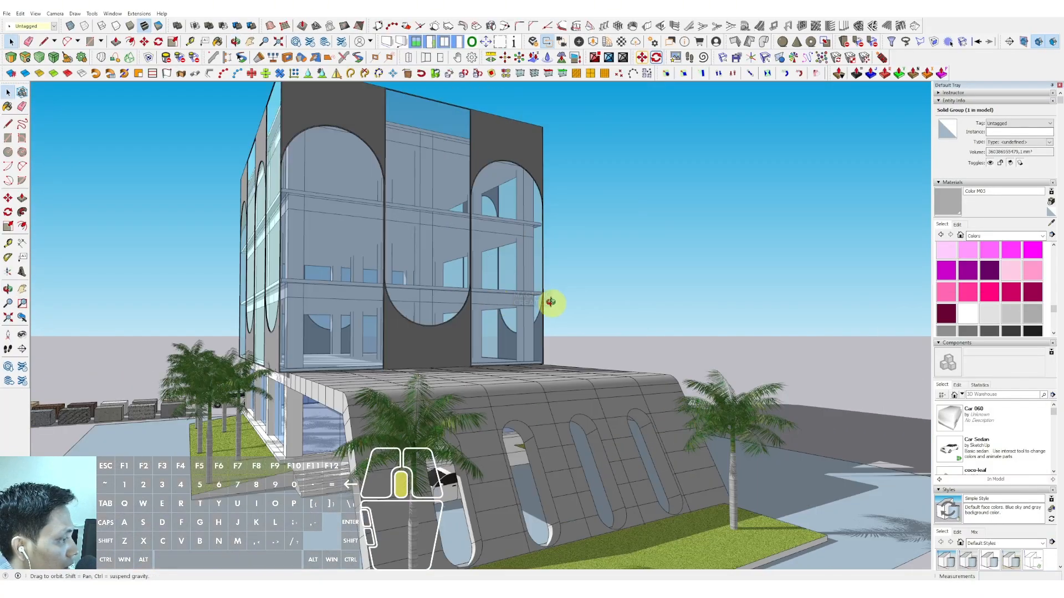
{"action": "scroll", "coordinate": [496, 324], "scroll_direction": "down", "scroll_amount": 5}
{"action": "middle_click_drag", "start_coordinate": [468, 344], "coordinate": [489, 287]}
{"action": "middle_click_drag", "start_coordinate": [397, 318], "coordinate": [467, 397], "text": "shift"}
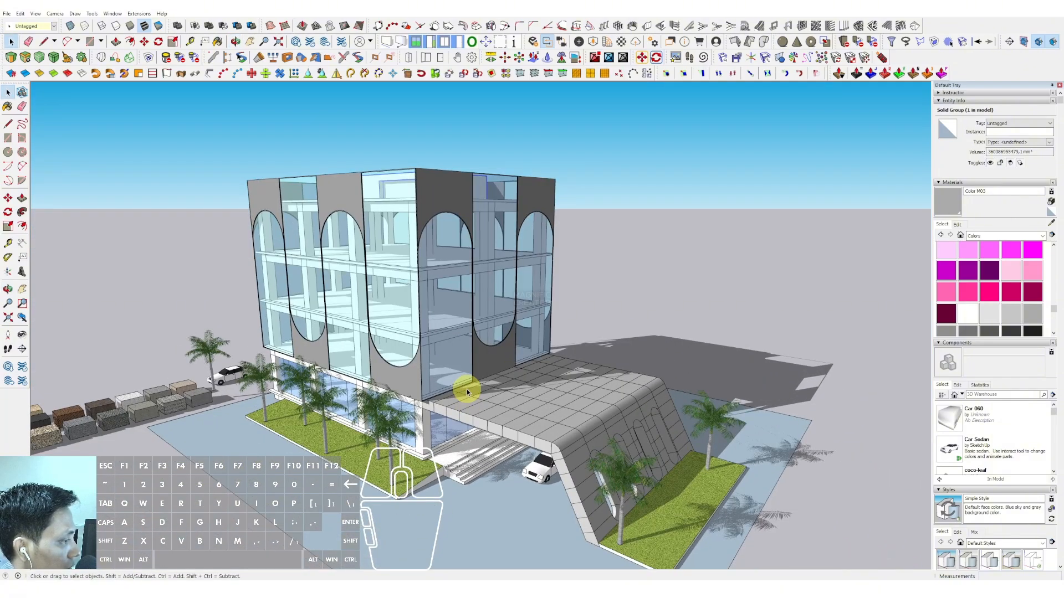
{"action": "scroll", "coordinate": [498, 359], "scroll_direction": "up", "scroll_amount": 2}
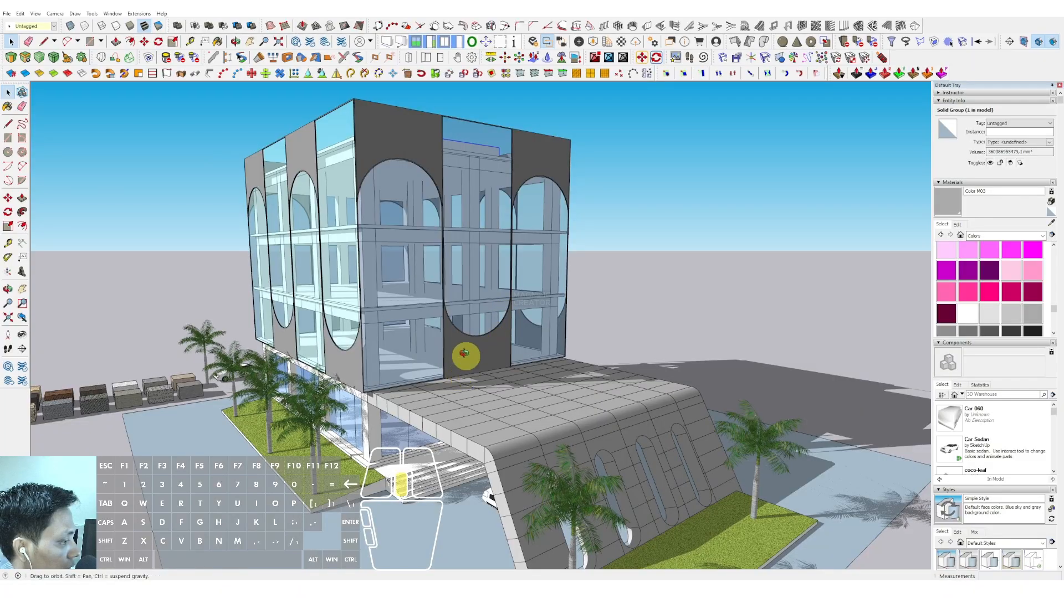
{"action": "middle_click_drag", "start_coordinate": [464, 353], "coordinate": [489, 336]}
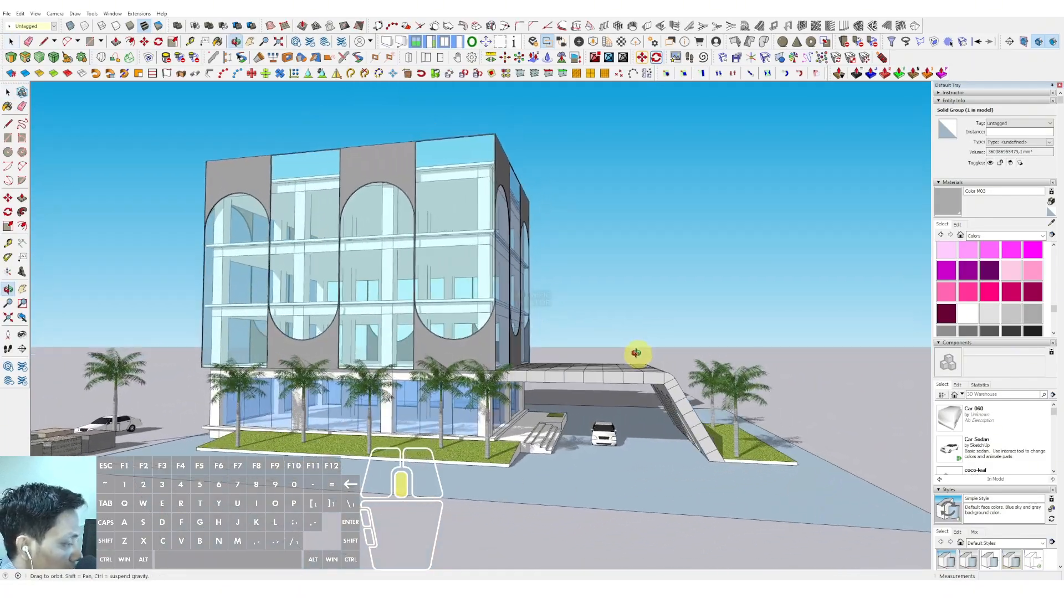
{"action": "middle_click_drag", "start_coordinate": [594, 350], "coordinate": [477, 472]}
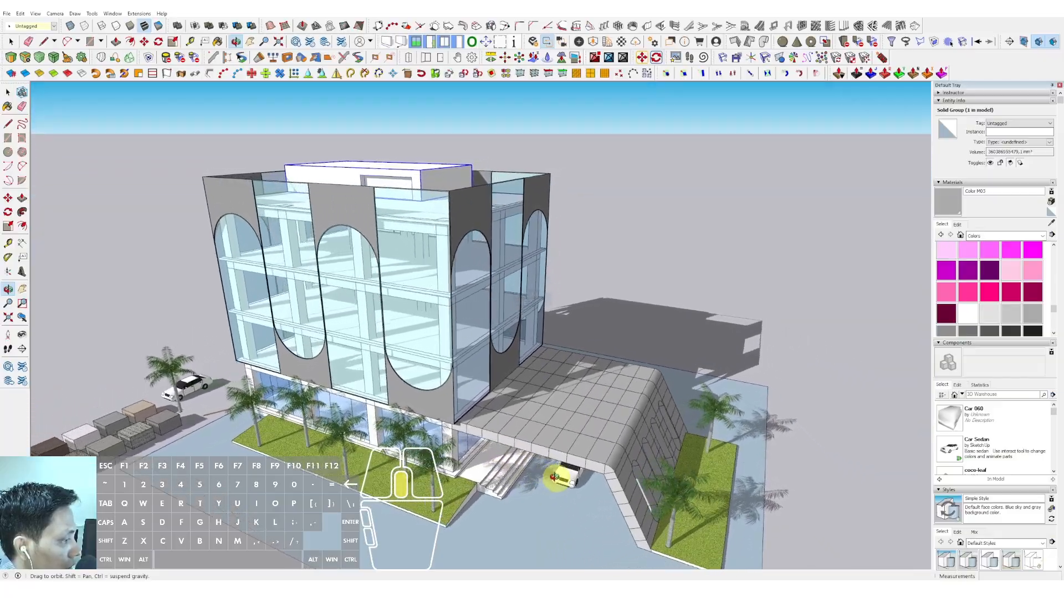
Inspect the rooftop block, the arched facade and the shadows cast on the canopy from several elevated angles.
{"action": "middle_click_drag", "start_coordinate": [471, 347], "coordinate": [593, 357]}
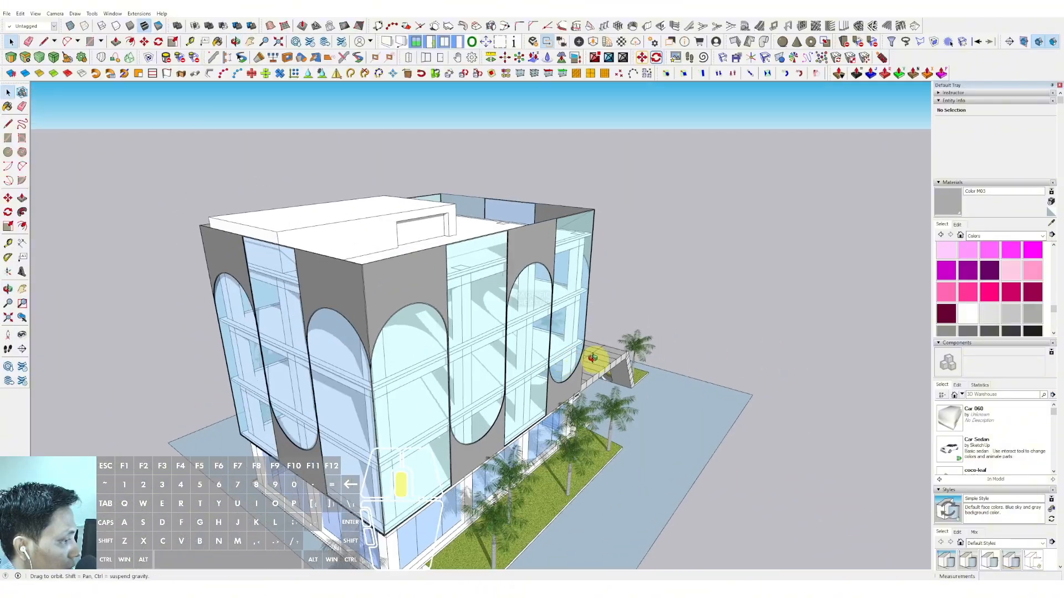
{"action": "middle_click_drag", "start_coordinate": [282, 331], "coordinate": [397, 264]}
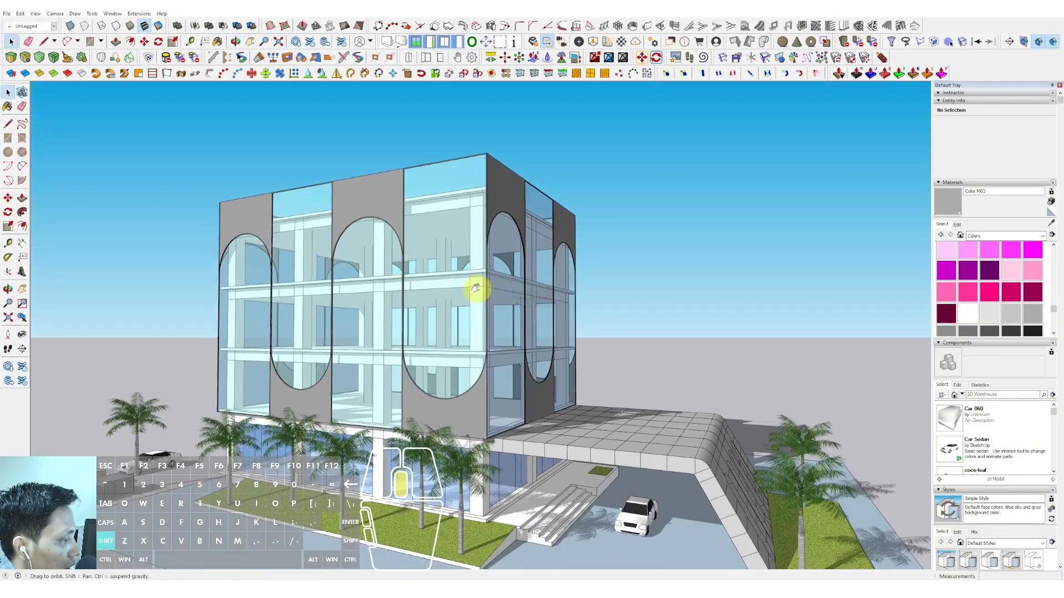
{"action": "middle_click_drag", "start_coordinate": [476, 288], "coordinate": [410, 252]}
{"action": "middle_click_drag", "start_coordinate": [479, 283], "coordinate": [557, 415]}
{"action": "scroll", "coordinate": [520, 436], "scroll_direction": "up", "scroll_amount": 3}
{"action": "scroll", "coordinate": [554, 477], "scroll_direction": "down", "scroll_amount": 3}
{"action": "scroll", "coordinate": [536, 370], "scroll_direction": "down", "scroll_amount": 1}
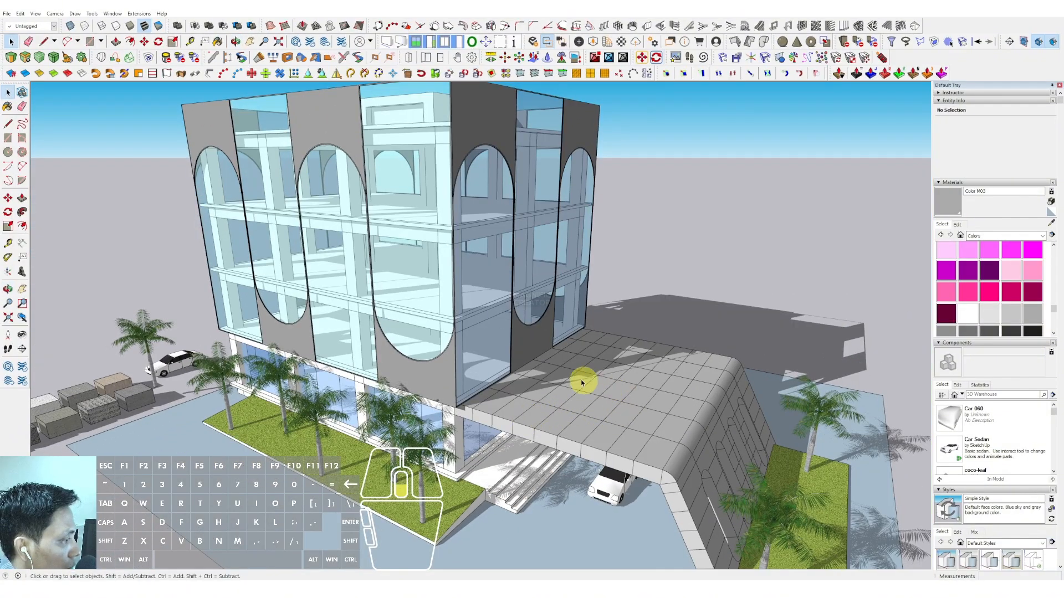
{"action": "middle_click_drag", "start_coordinate": [582, 382], "coordinate": [456, 288]}
{"action": "scroll", "coordinate": [358, 245], "scroll_direction": "up", "scroll_amount": 2}
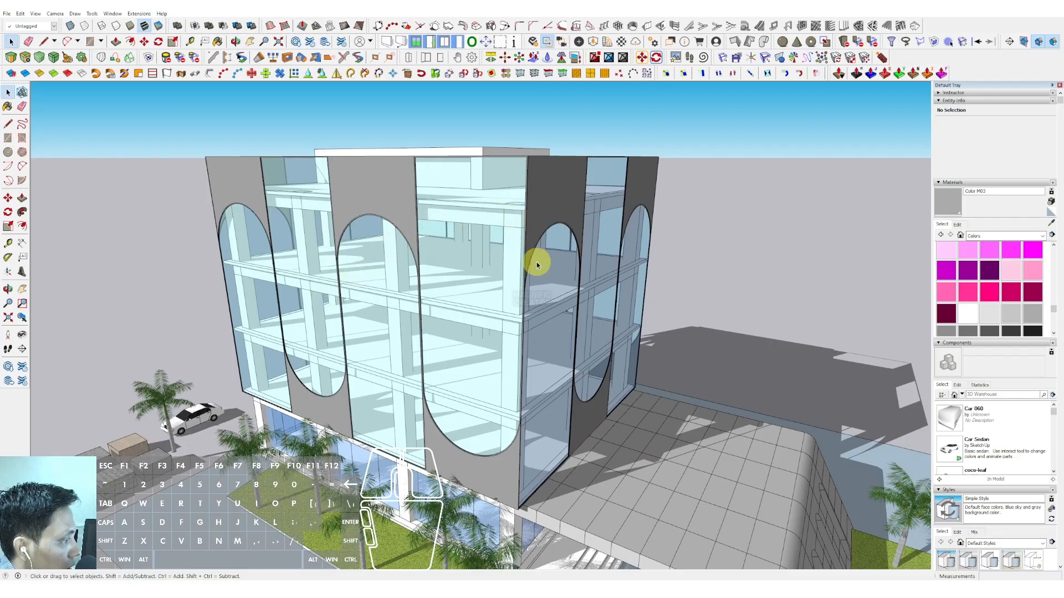
{"action": "middle_click_drag", "start_coordinate": [419, 242], "coordinate": [490, 377]}
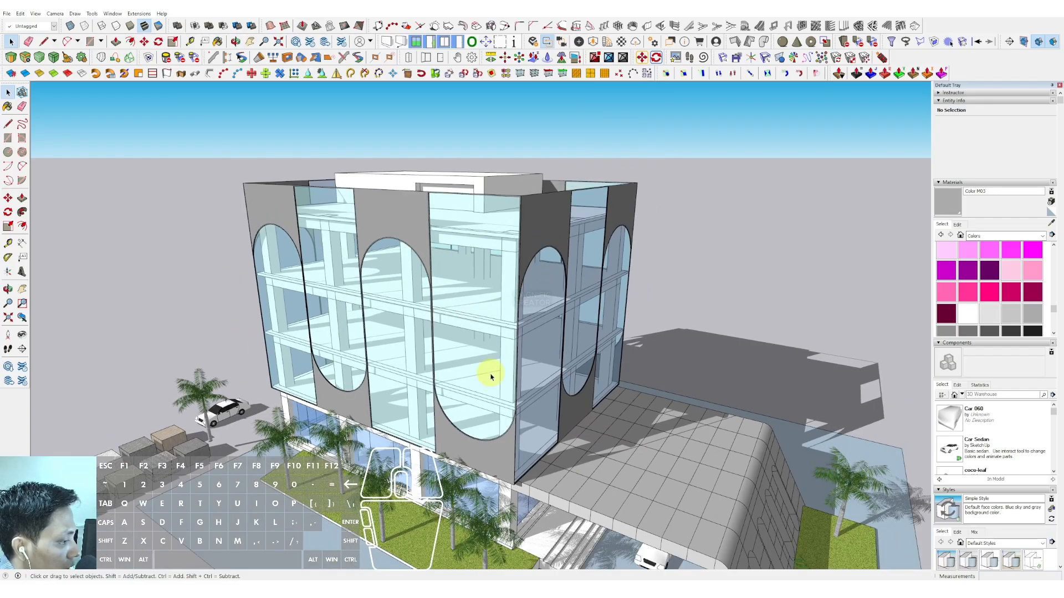
Review the ground-floor glazing and palms up close, and the finished building and canopy from the front corner.
{"action": "middle_click_drag", "start_coordinate": [484, 296], "coordinate": [484, 282]}
{"action": "scroll", "coordinate": [396, 418], "scroll_direction": "up", "scroll_amount": 4}
{"action": "middle_click_drag", "start_coordinate": [397, 418], "coordinate": [451, 467], "text": "shift"}
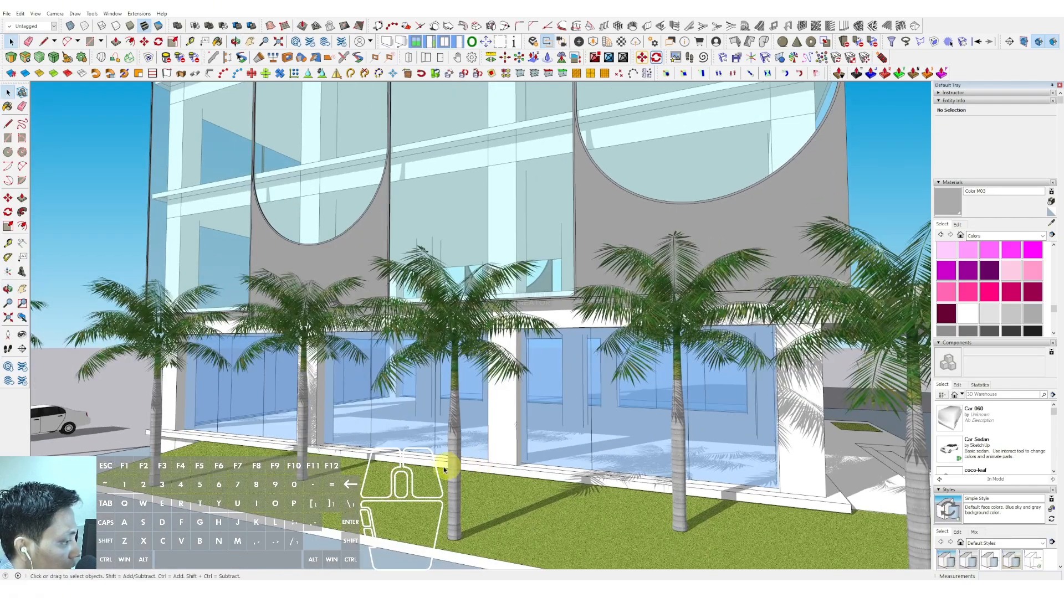
{"action": "scroll", "coordinate": [363, 441], "scroll_direction": "down", "scroll_amount": 3}
{"action": "middle_click_drag", "start_coordinate": [363, 441], "coordinate": [392, 365]}
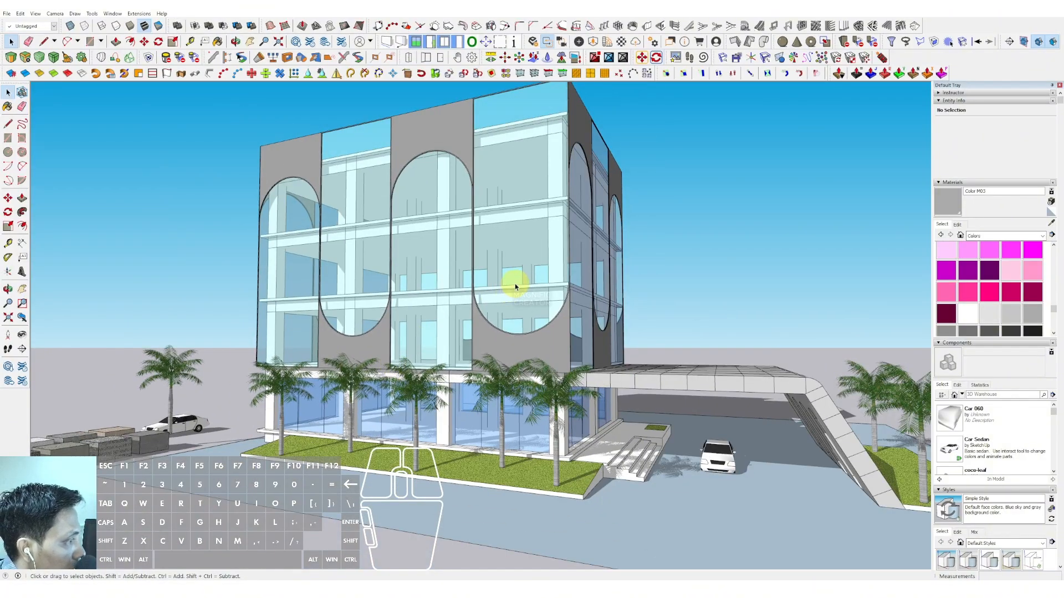
{"action": "middle_click_drag", "start_coordinate": [516, 287], "coordinate": [430, 335]}
{"action": "middle_click_drag", "start_coordinate": [490, 270], "coordinate": [460, 271]}
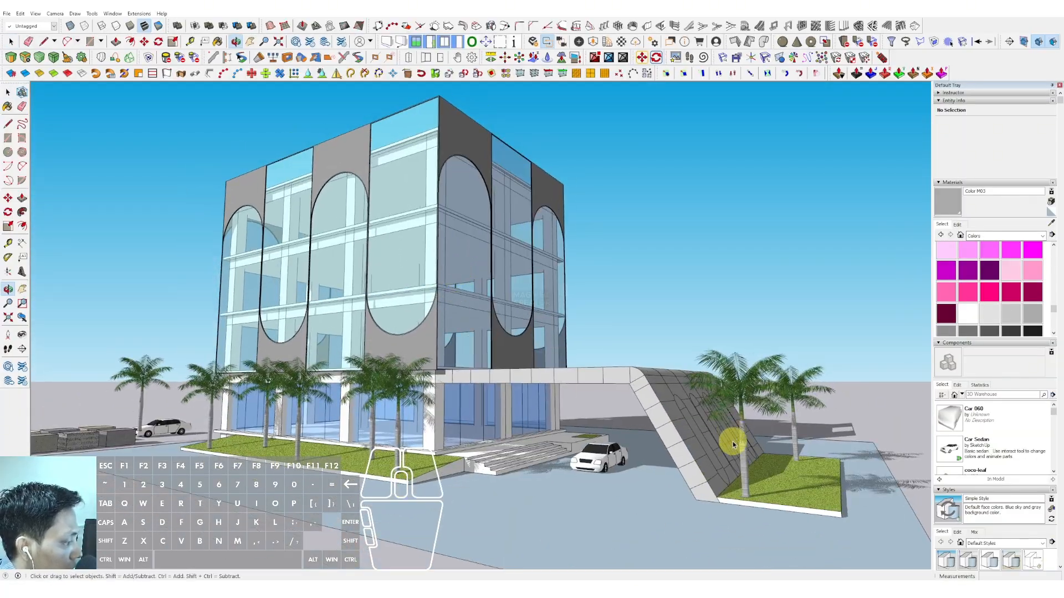
{"action": "middle_click_drag", "start_coordinate": [732, 440], "coordinate": [587, 417]}
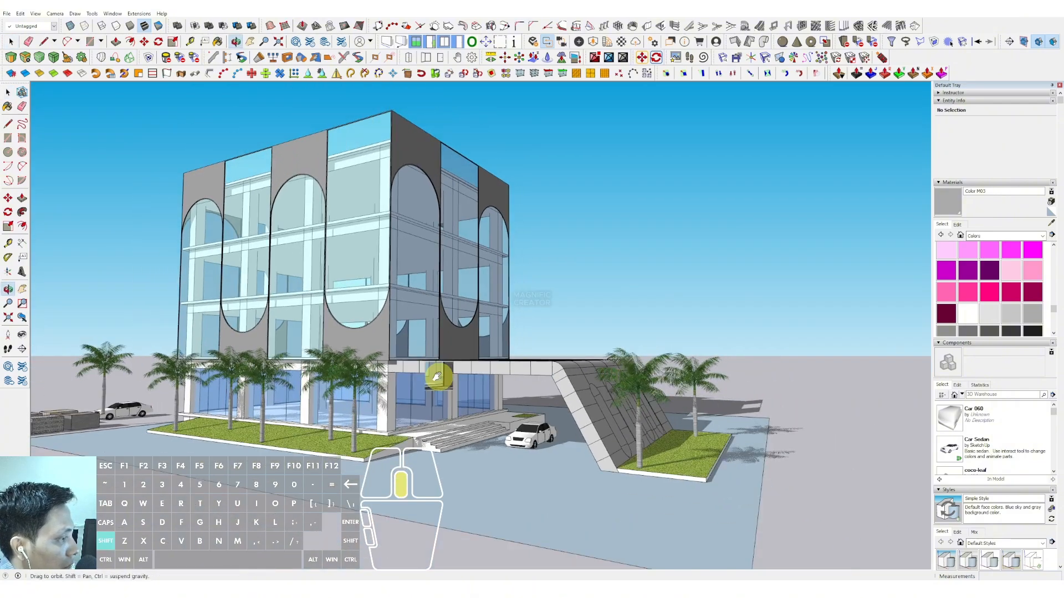